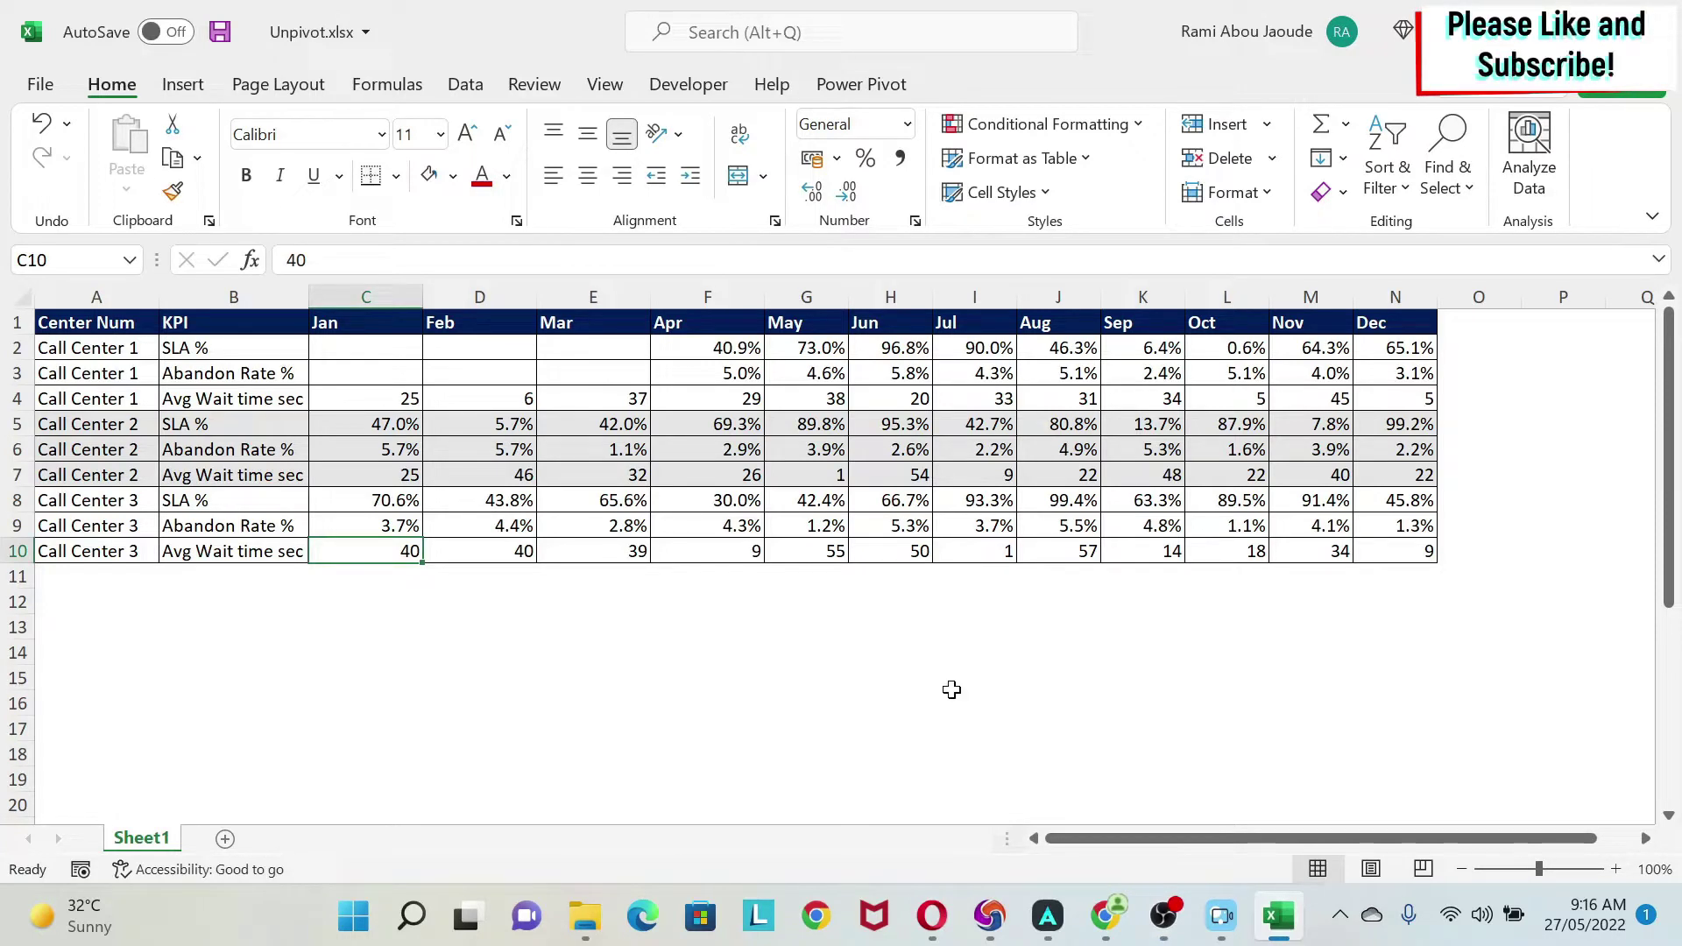
Select the call center, KPI and month columns, then the whole KPI table with headers.
{"action": "left_click_drag", "start_coordinate": [127, 346], "coordinate": [131, 547]}
{"action": "left_click_drag", "start_coordinate": [251, 357], "coordinate": [247, 550]}
{"action": "left_click_drag", "start_coordinate": [341, 327], "coordinate": [1356, 550]}
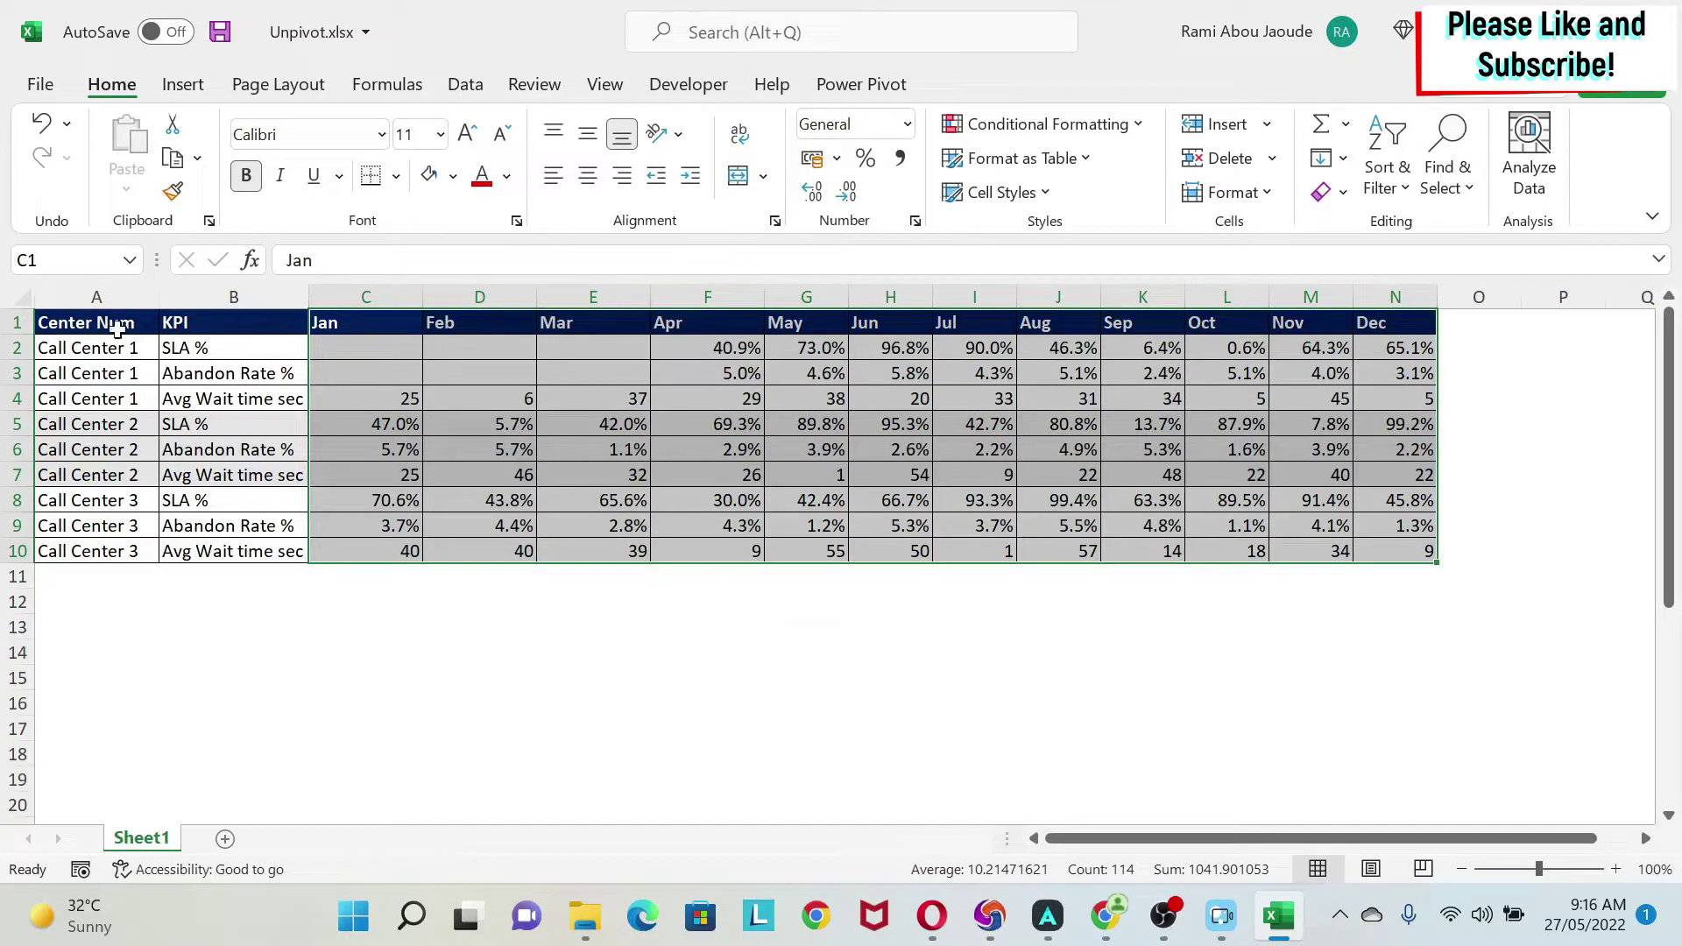
{"action": "left_click_drag", "start_coordinate": [78, 323], "coordinate": [1392, 548]}
Create a PivotTable from the table on the existing worksheet at cell B13.
{"action": "left_click", "coordinate": [183, 84]}
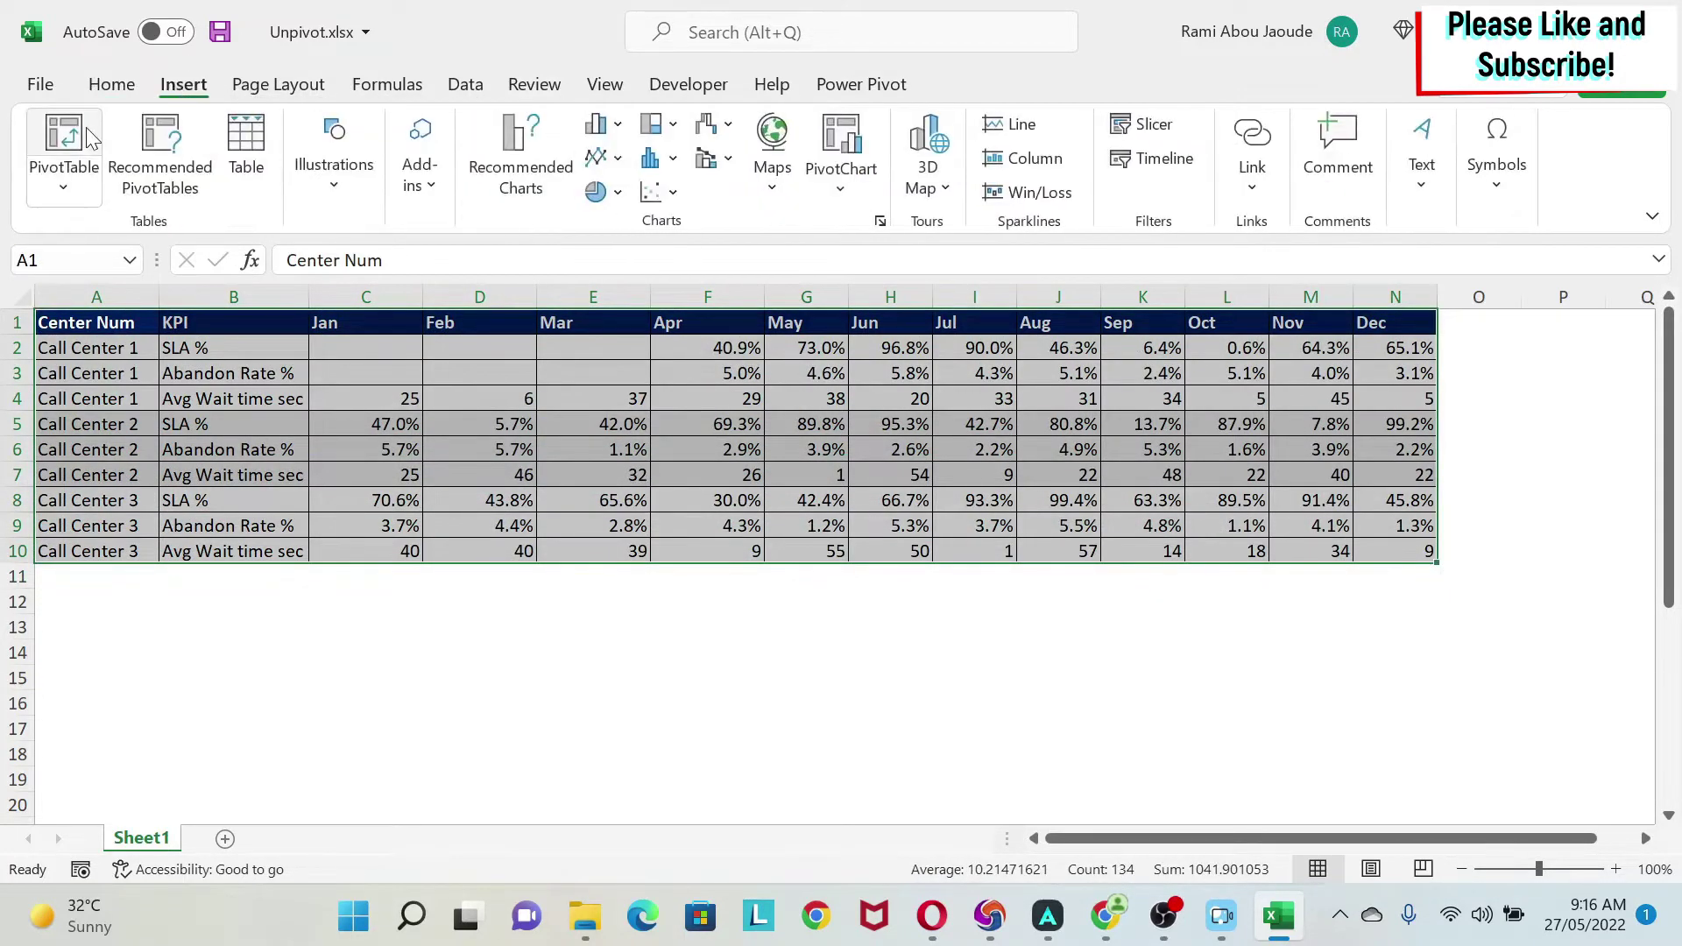
{"action": "left_click", "coordinate": [67, 136]}
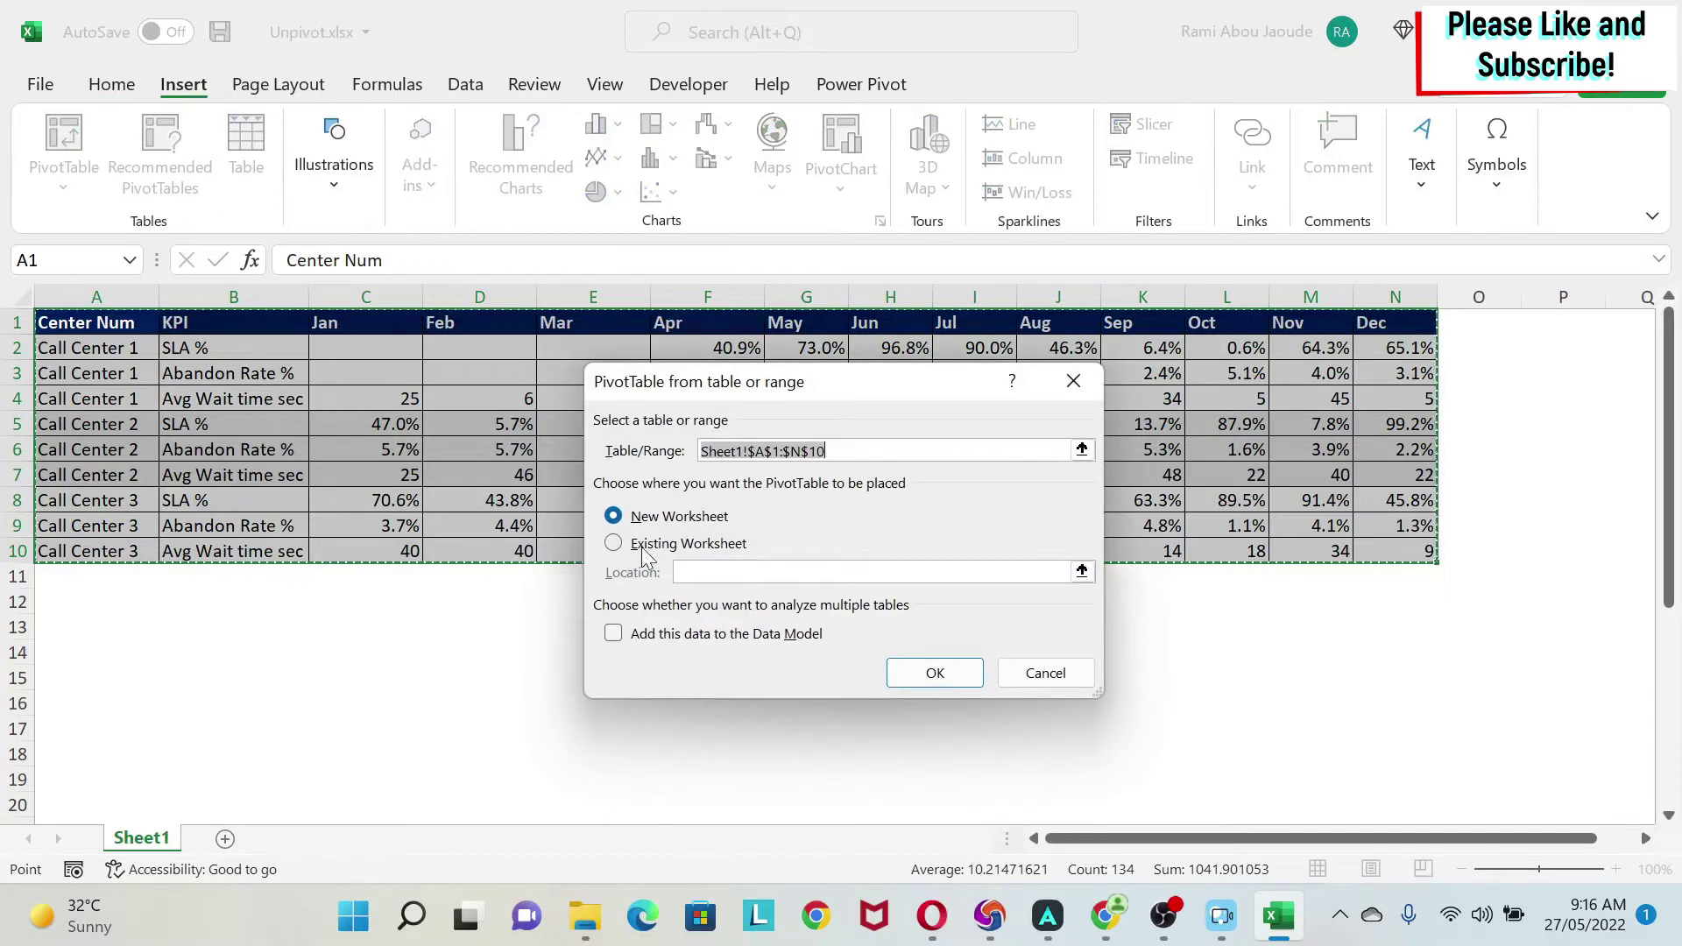
{"action": "key", "text": "alt+e"}
{"action": "left_click", "coordinate": [260, 616]}
{"action": "left_click", "coordinate": [935, 673]}
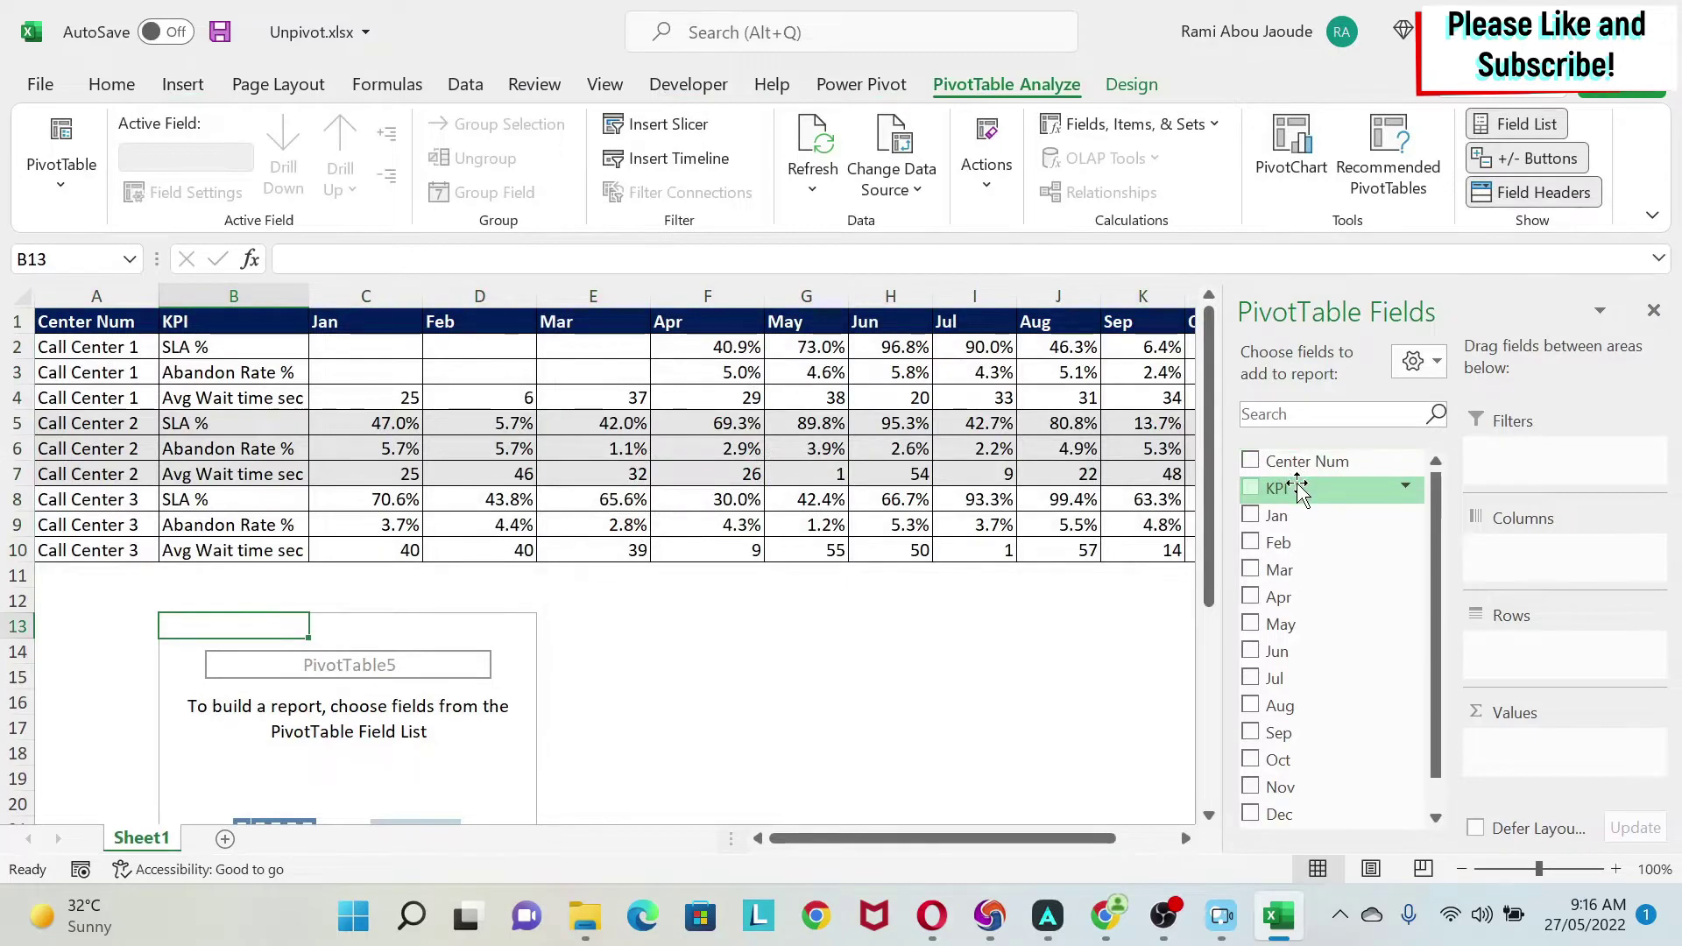
Put KPI in Rows and Sum of Jan and Sum of Feb in Values, then select pivot rows 13–17.
{"action": "mouse_move", "coordinate": [1296, 489]}
{"action": "left_mouse_down"}
{"action": "mouse_move", "coordinate": [1595, 665]}
{"action": "mouse_move", "coordinate": [1569, 639]}
{"action": "left_mouse_up"}
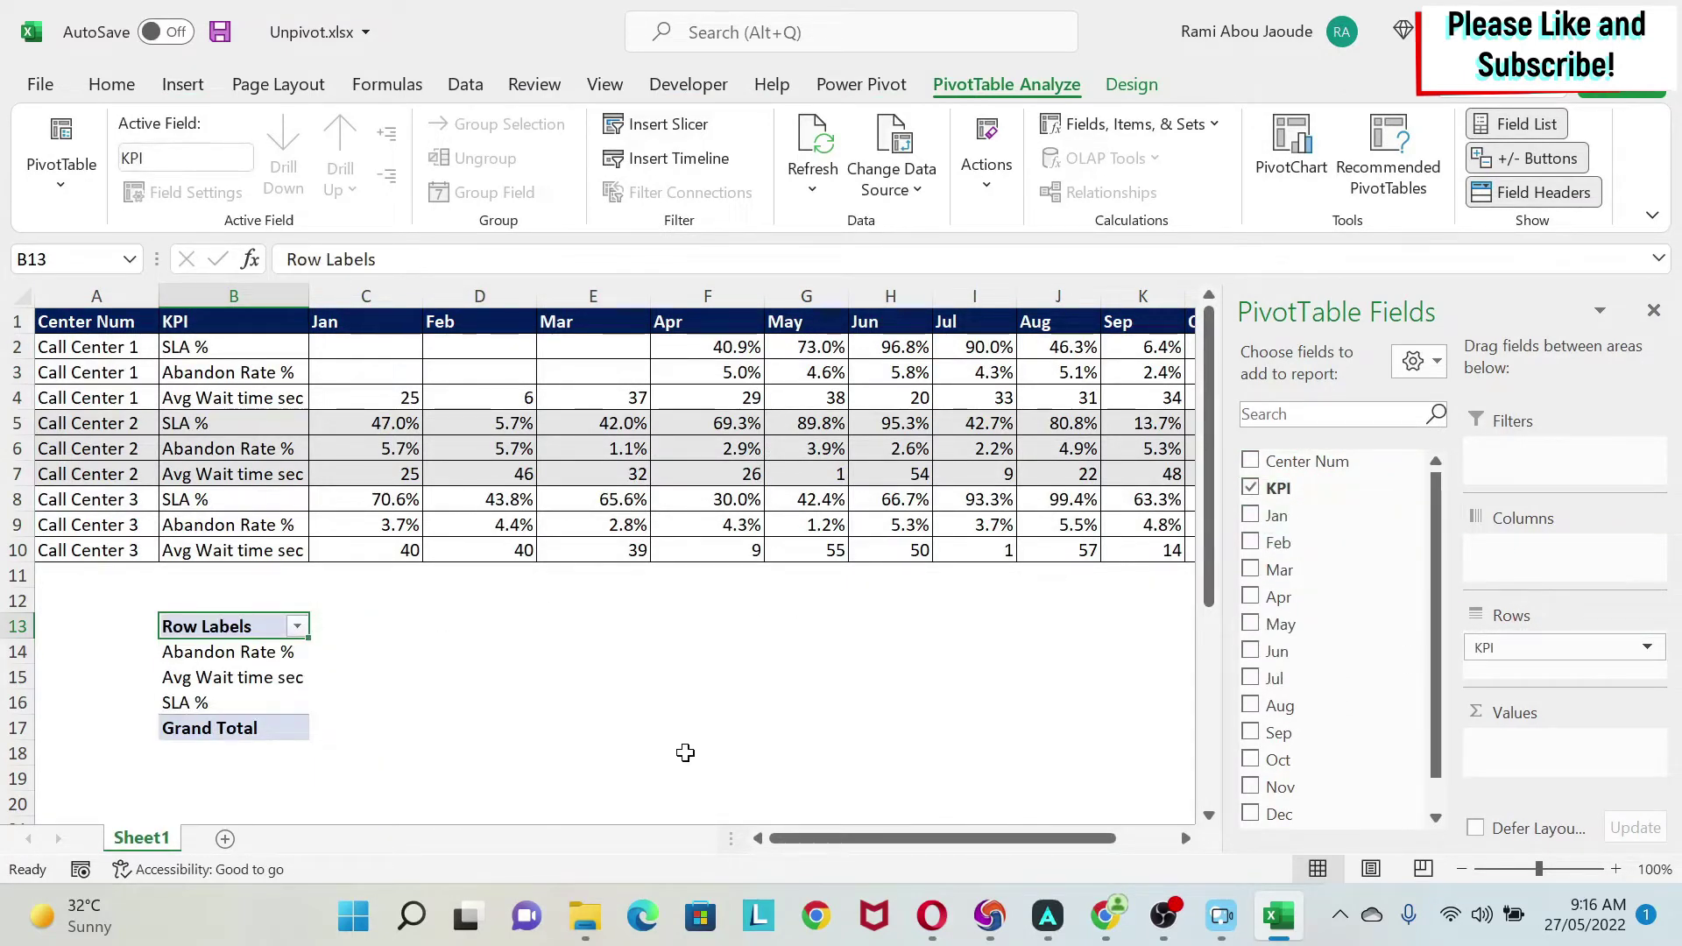
{"action": "left_click_drag", "start_coordinate": [1364, 554], "coordinate": [1322, 568]}
{"action": "left_click_drag", "start_coordinate": [1270, 514], "coordinate": [1510, 740]}
{"action": "left_click_drag", "start_coordinate": [1285, 565], "coordinate": [1524, 772]}
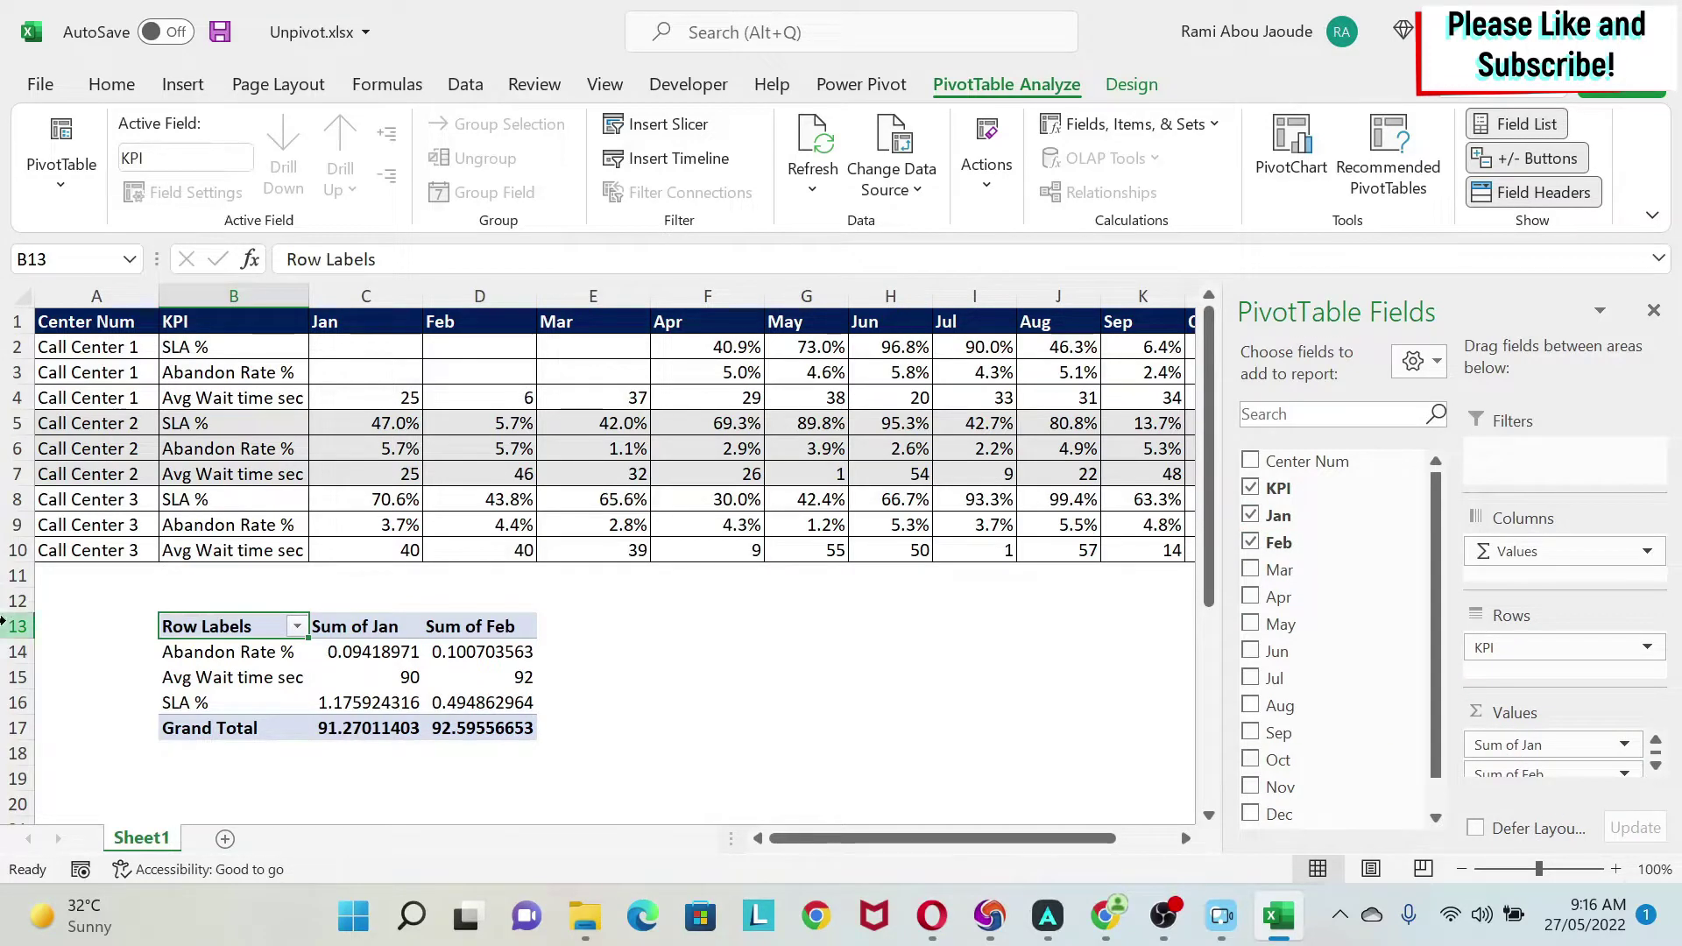
{"action": "left_click_drag", "start_coordinate": [17, 625], "coordinate": [17, 728]}
{"action": "right_click", "coordinate": [103, 681]}
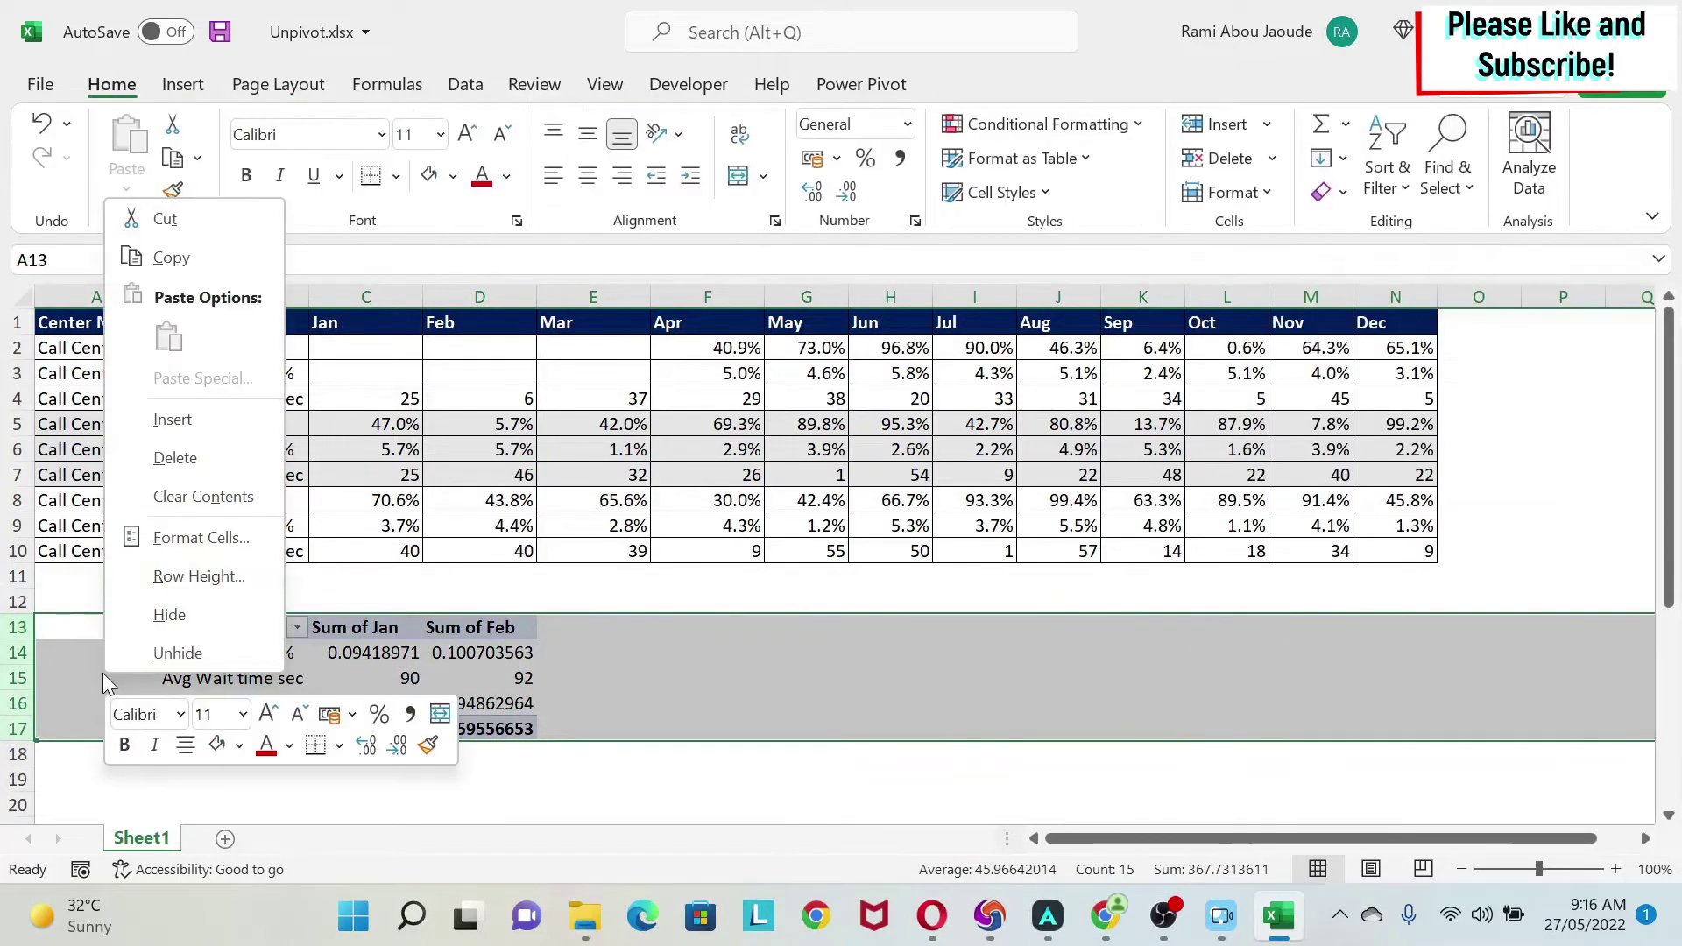
Delete pivot rows 13–17 and copy the Jan–Dec columns with headers.
{"action": "left_click", "coordinate": [175, 457]}
{"action": "left_click", "coordinate": [806, 652]}
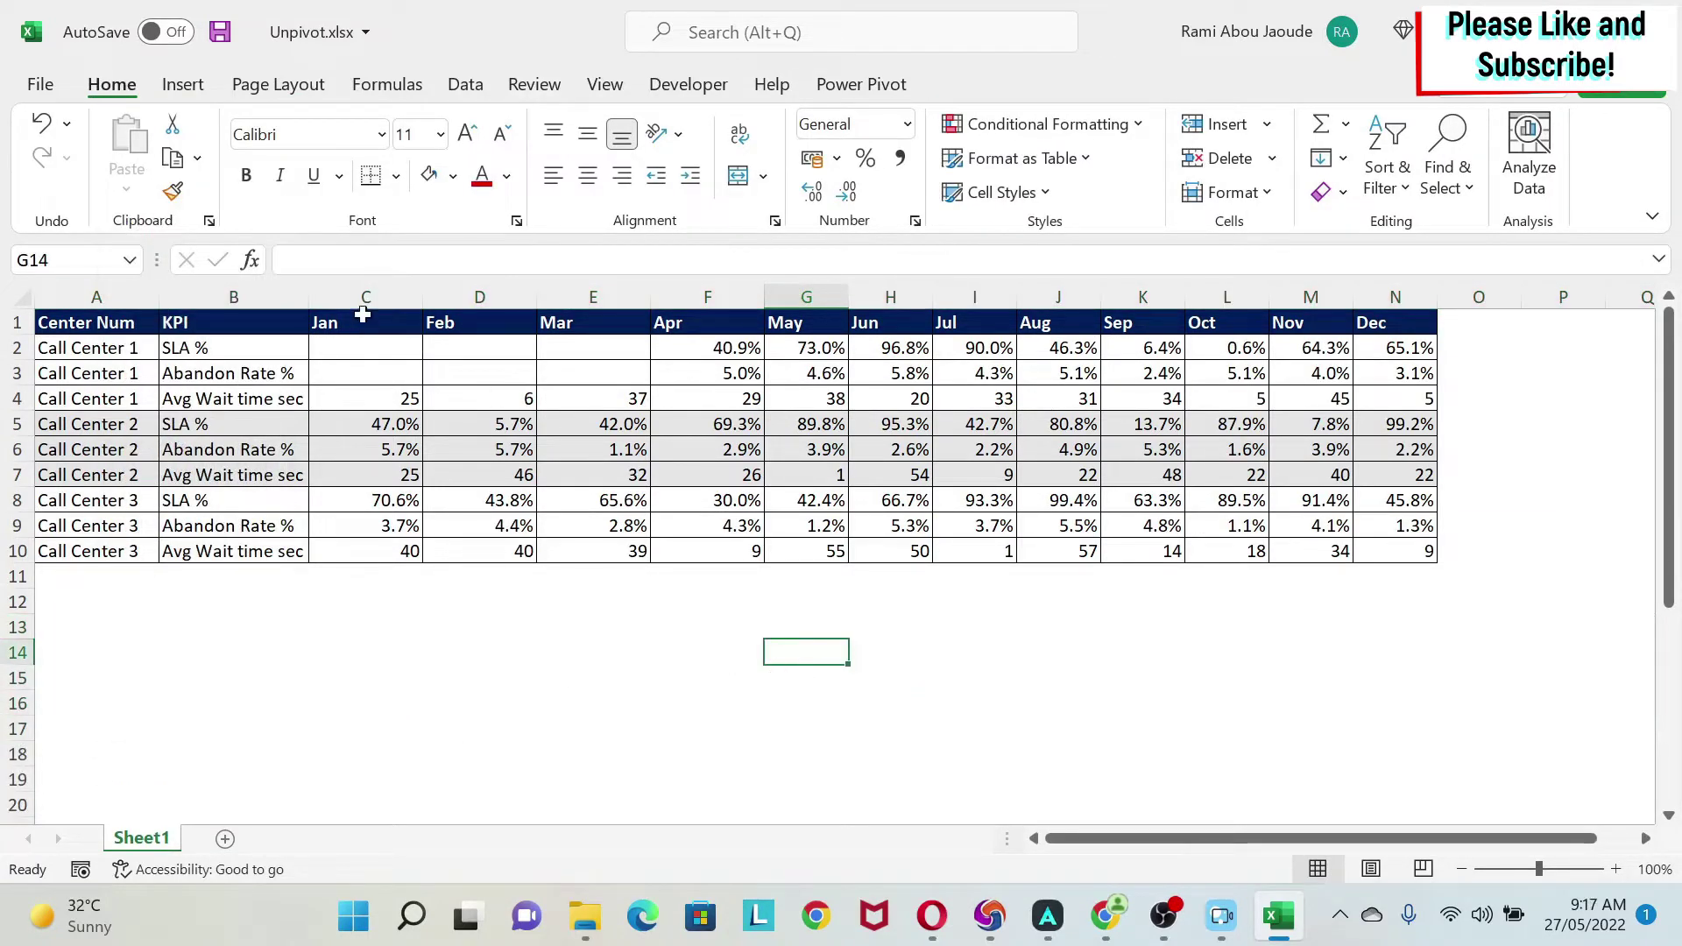
{"action": "left_click_drag", "start_coordinate": [357, 318], "coordinate": [1423, 554]}
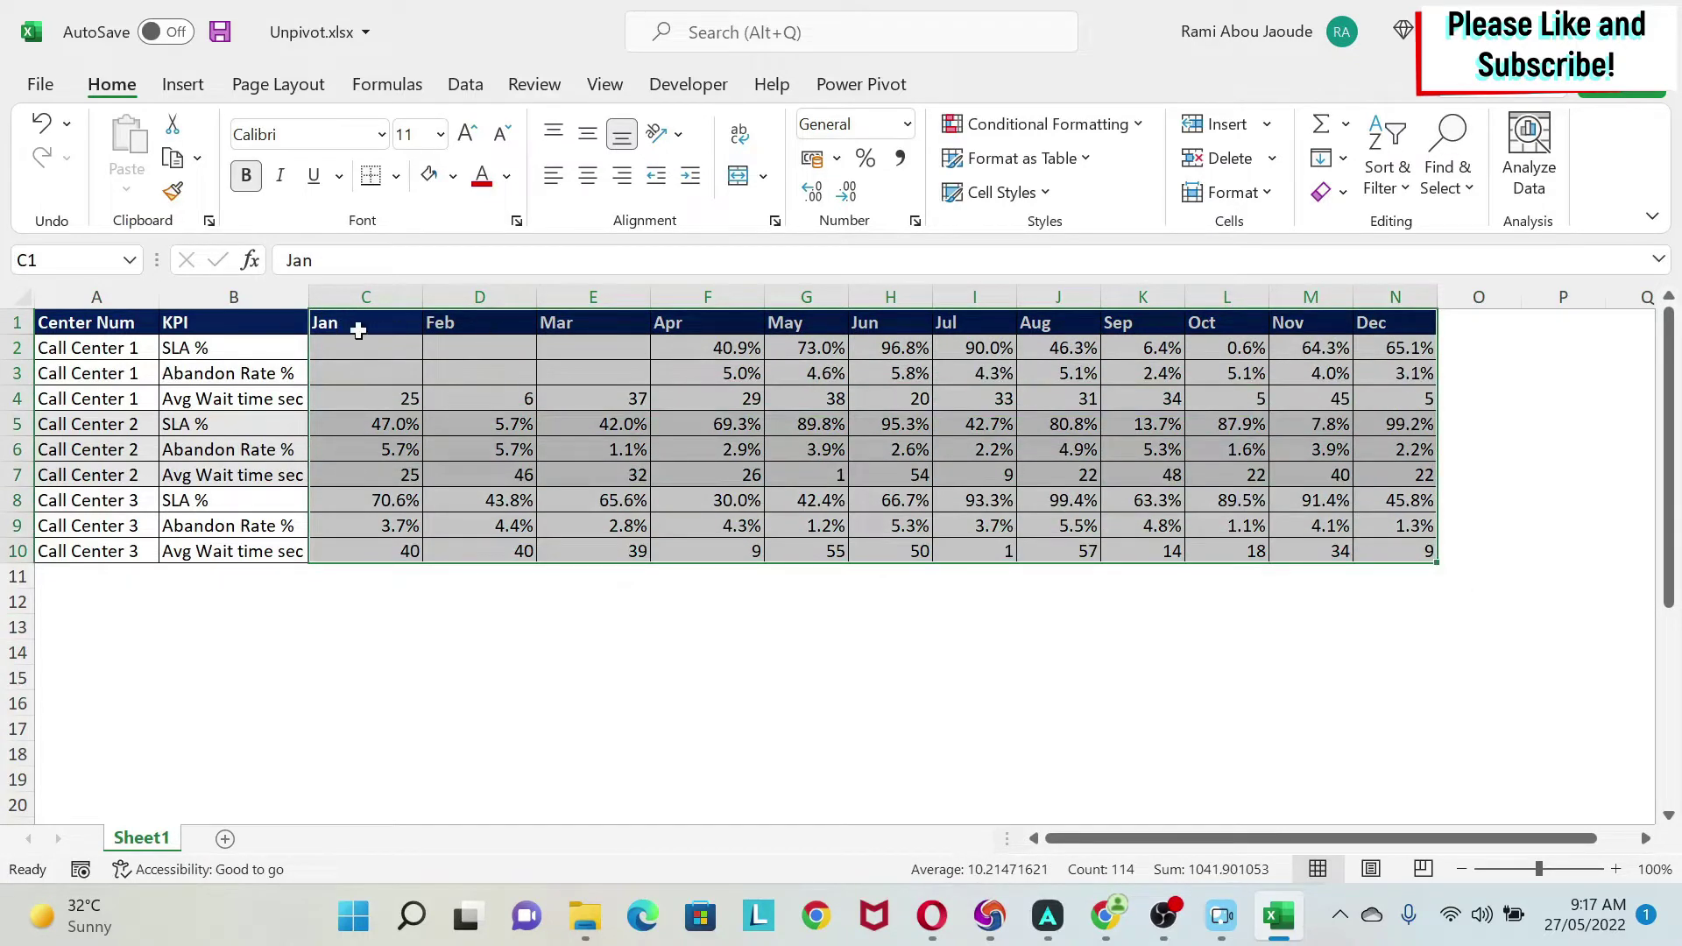
{"action": "key", "text": "ctrl+c"}
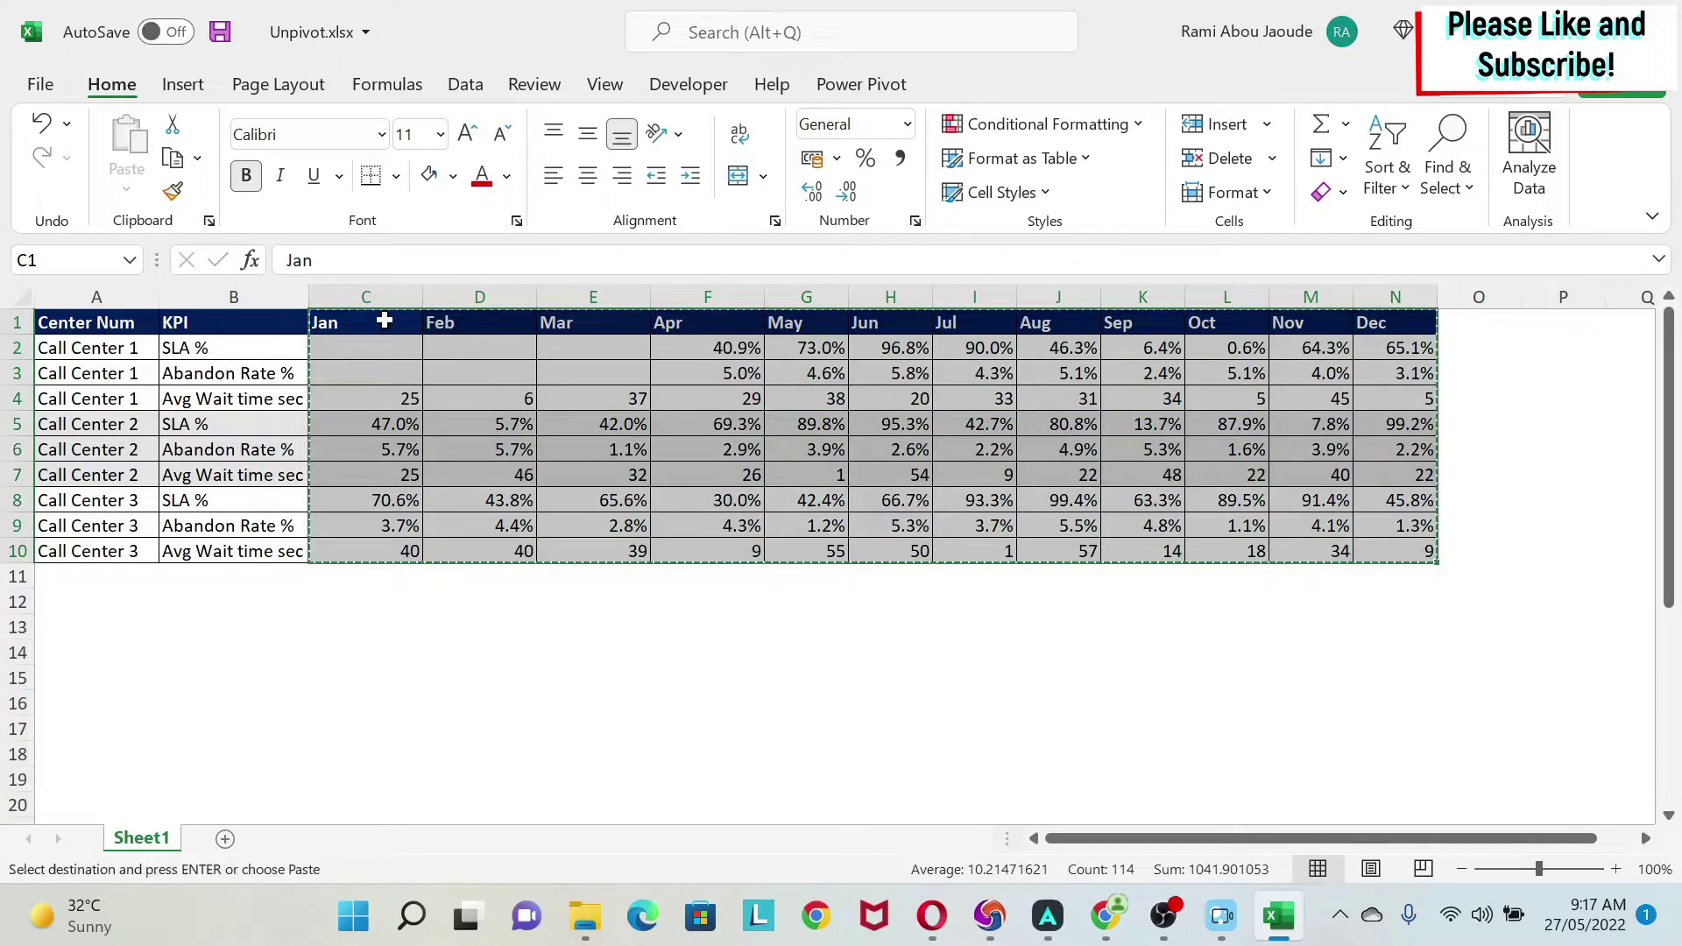
Paste the copied months transposed at C12 via Paste Special, then select rows 12–23.
{"action": "left_click", "coordinate": [348, 605]}
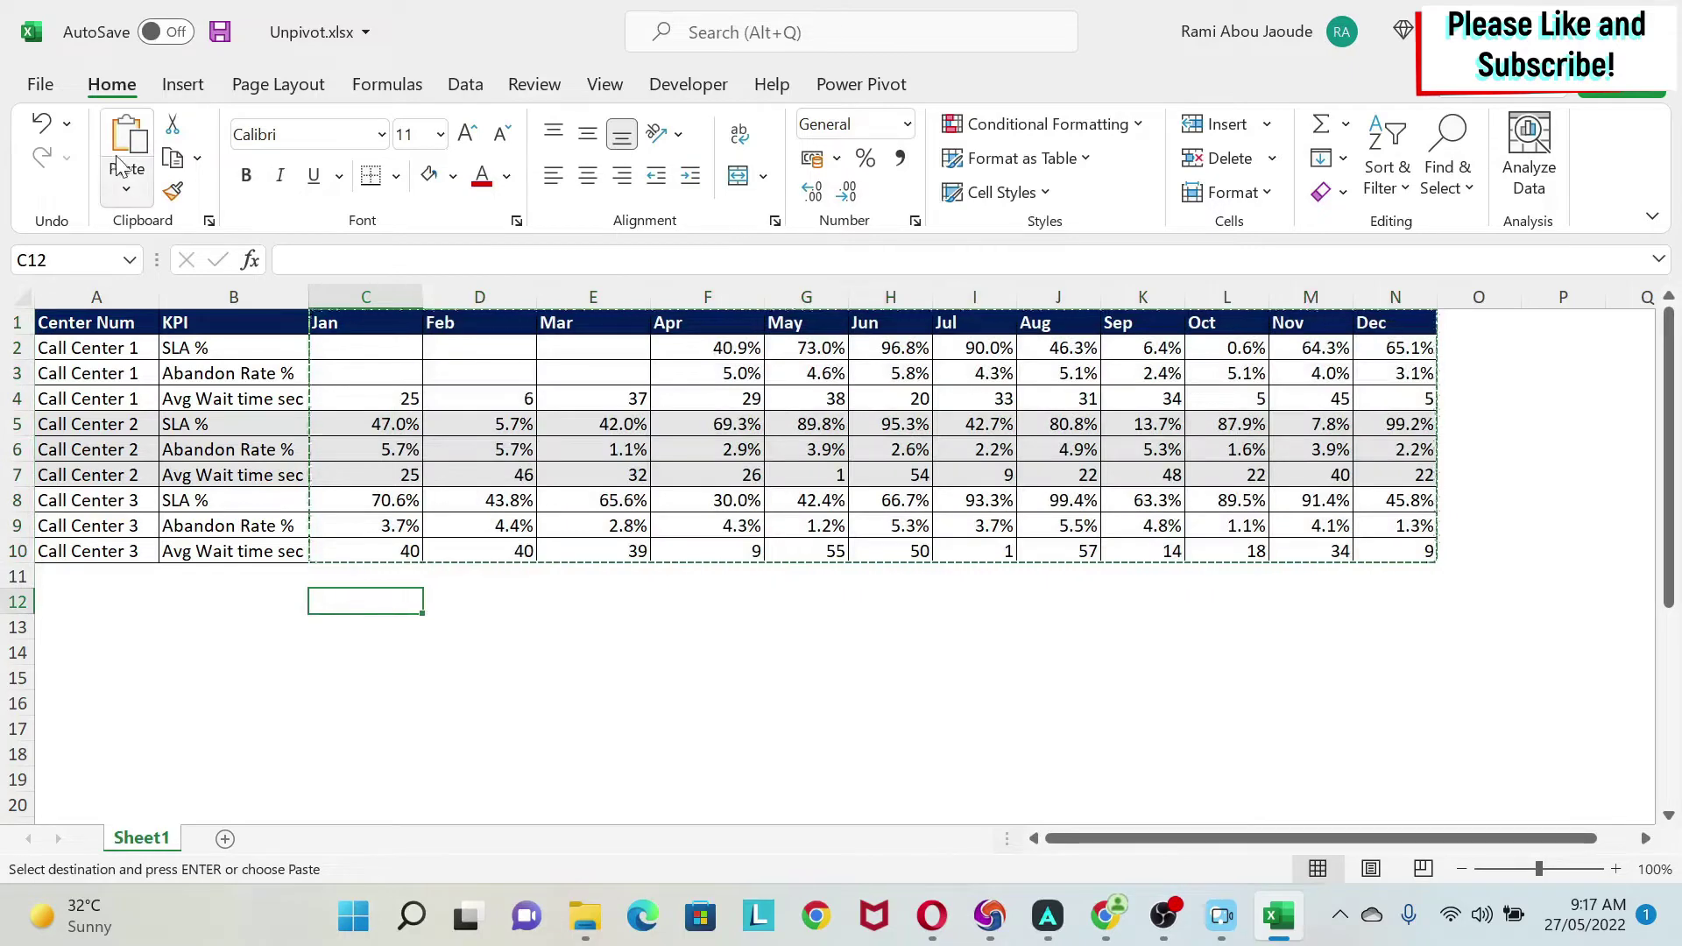
{"action": "left_click", "coordinate": [126, 189]}
{"action": "left_click", "coordinate": [172, 513]}
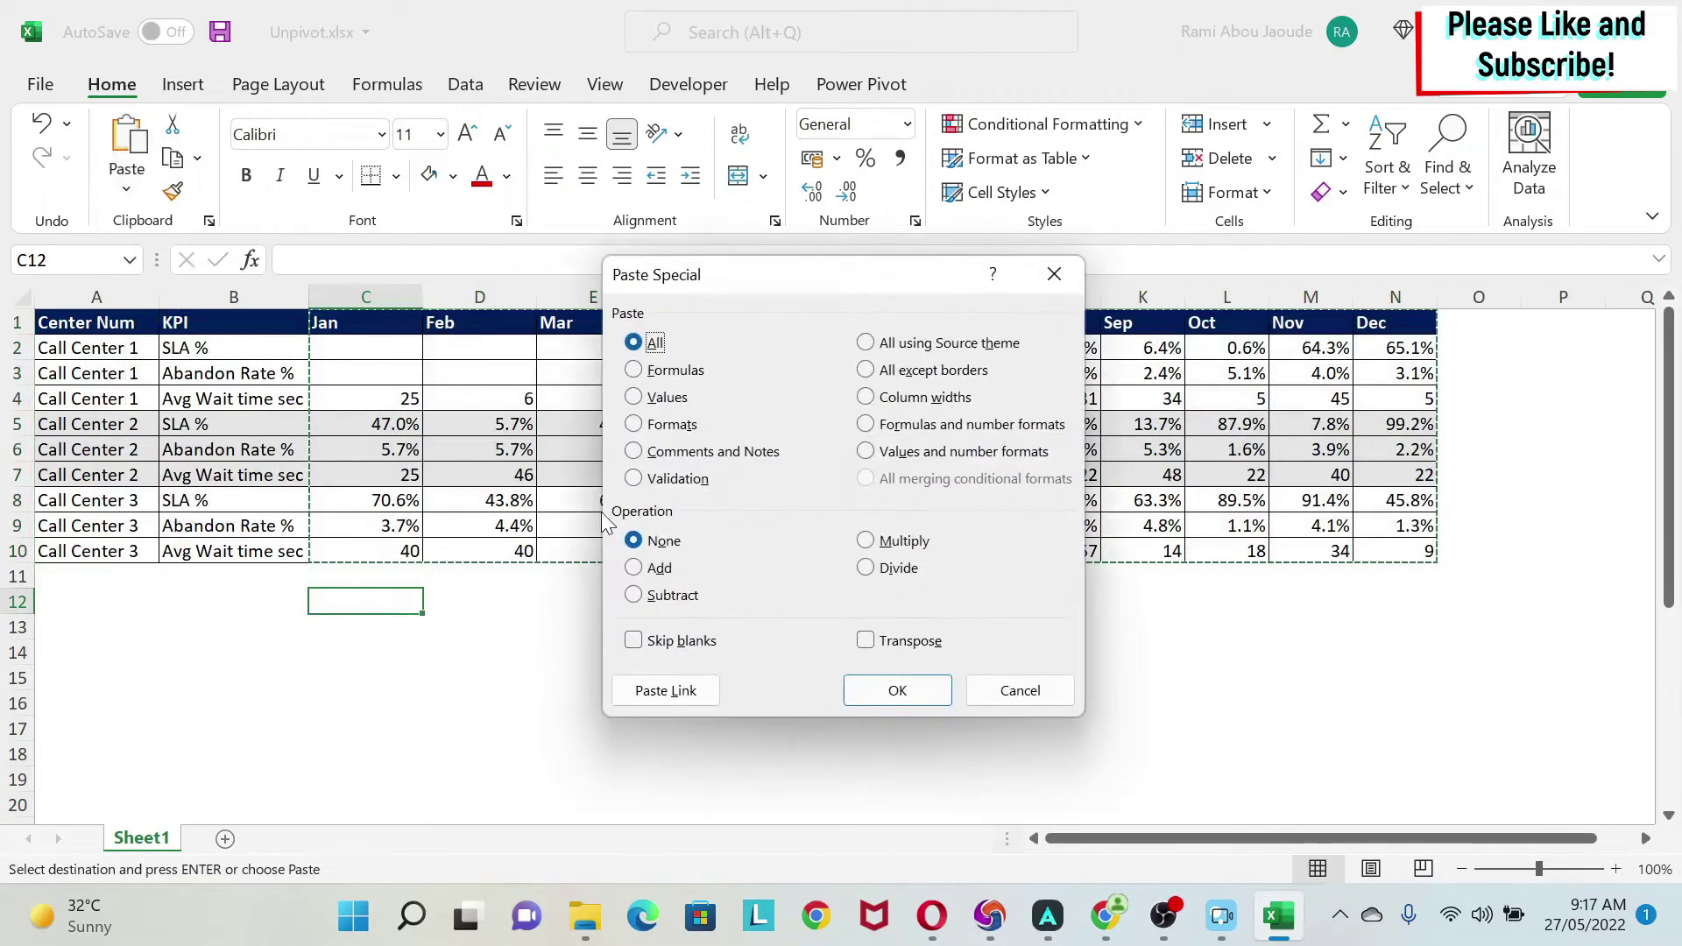
{"action": "left_click", "coordinate": [884, 640]}
{"action": "left_click", "coordinate": [889, 688]}
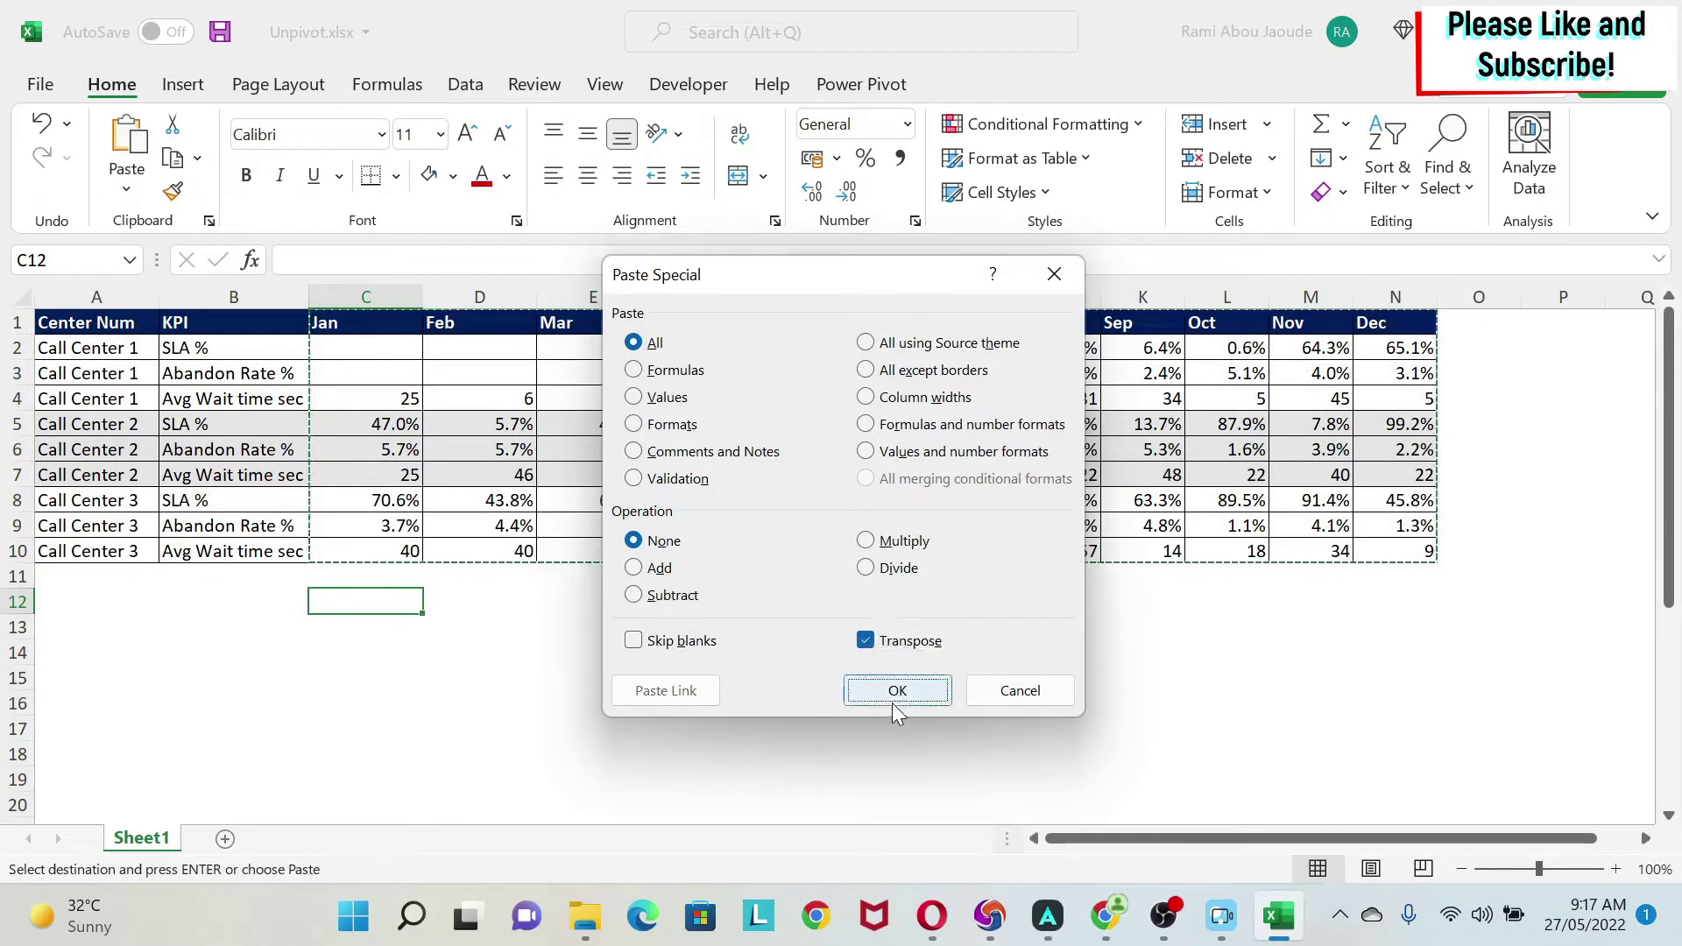
{"action": "scroll", "coordinate": [578, 613], "scroll_direction": "down", "scroll_amount": 2}
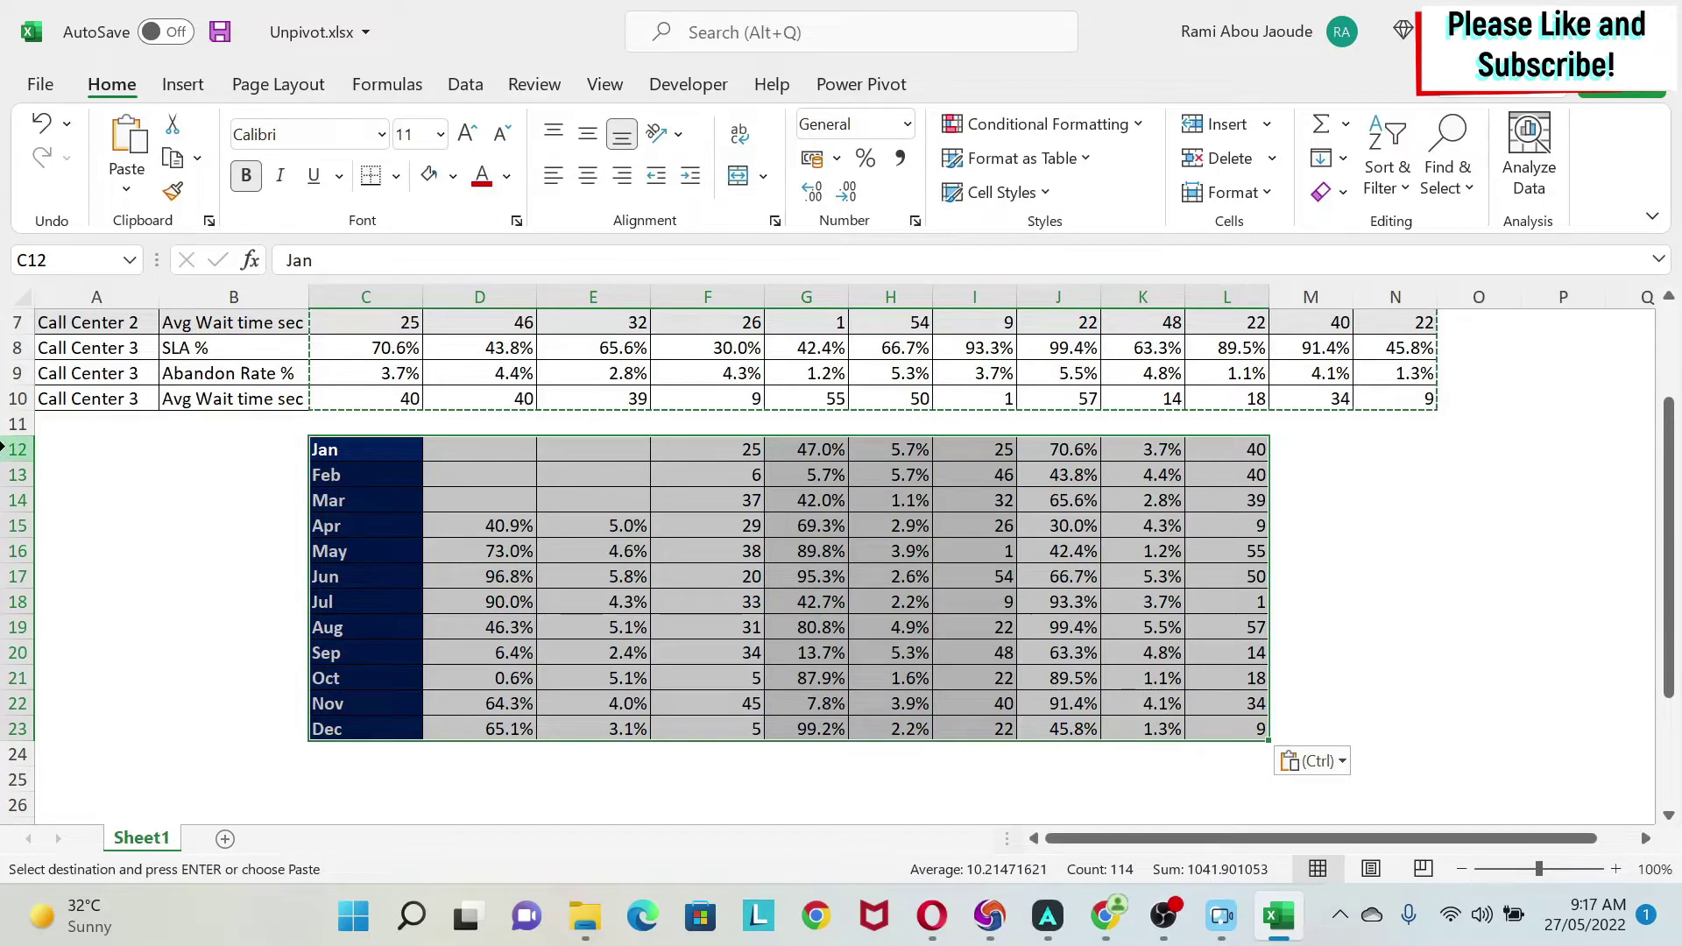
{"action": "left_click_drag", "start_coordinate": [7, 449], "coordinate": [18, 728]}
Delete rows 12–23 containing the transposed copy.
{"action": "right_click", "coordinate": [131, 585]}
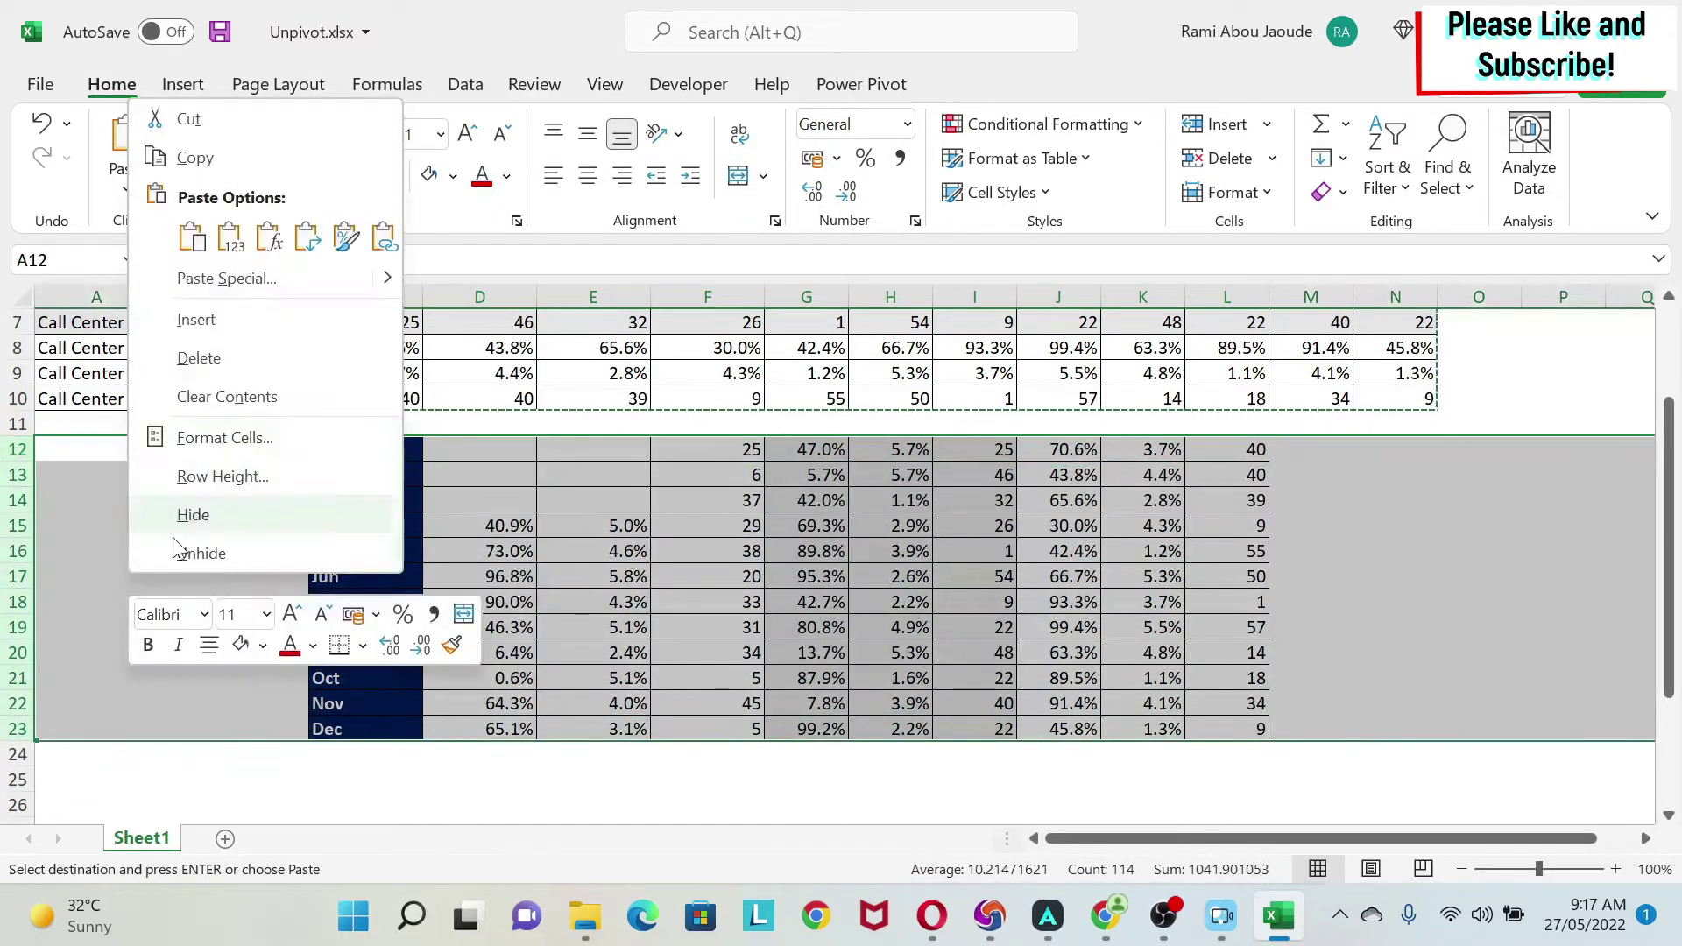
{"action": "left_click", "coordinate": [260, 372]}
{"action": "scroll", "coordinate": [387, 476], "scroll_direction": "up", "scroll_amount": 2}
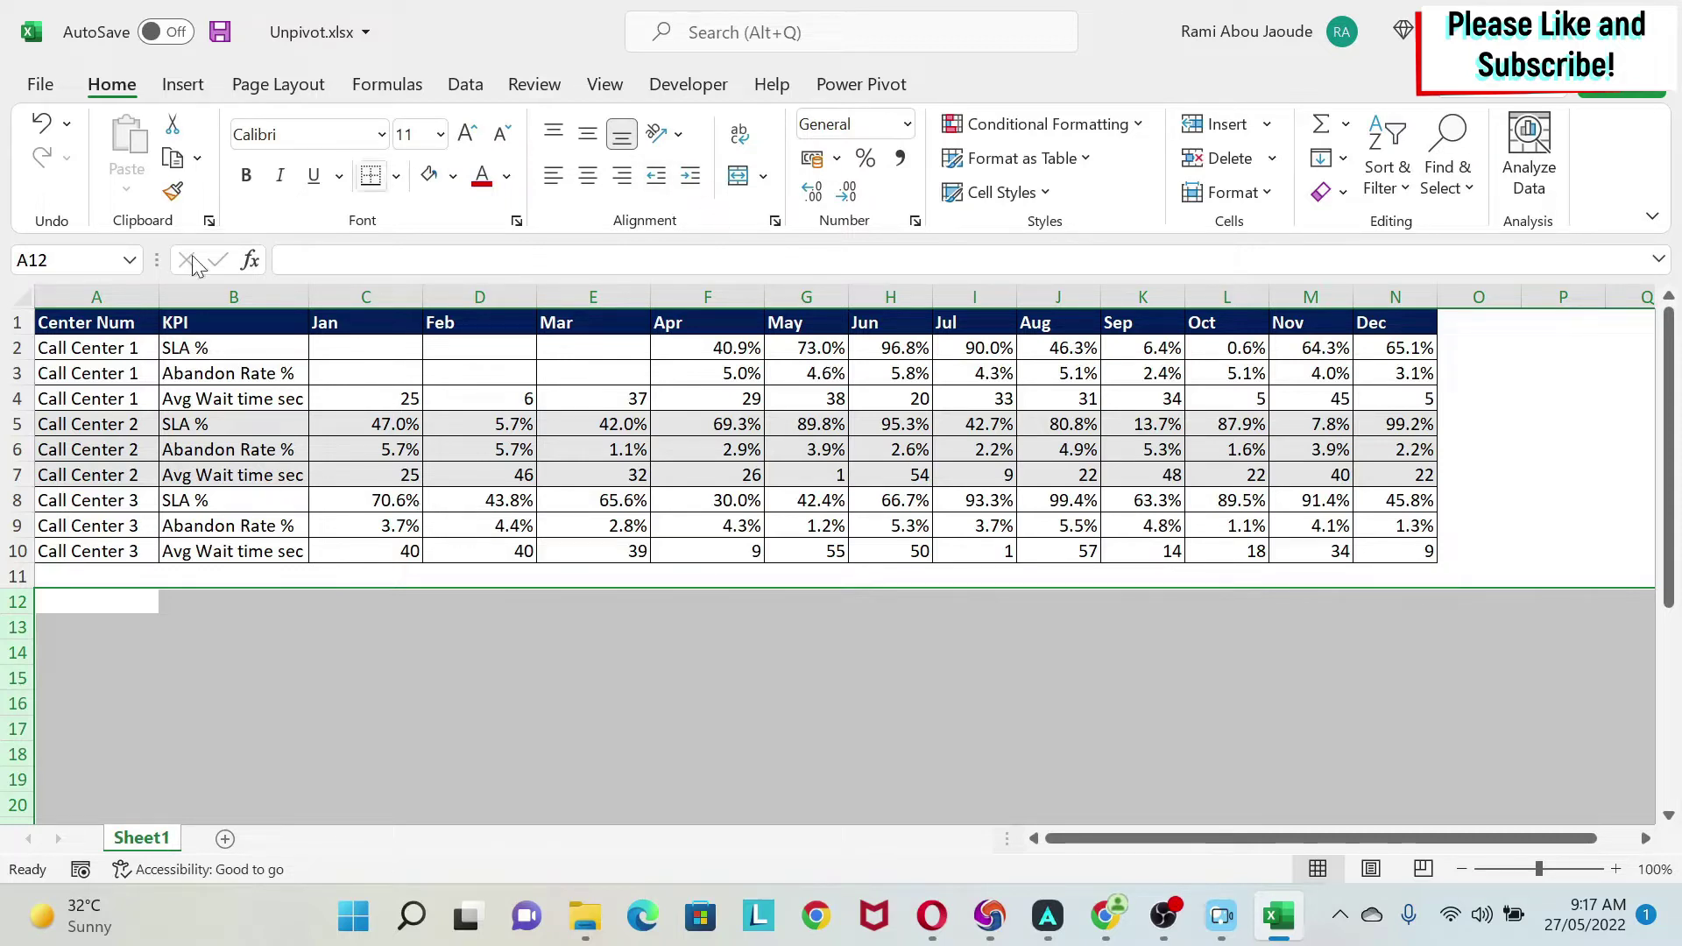
Select the entire call-center KPI table A1:N10 including headers.
{"action": "left_click", "coordinate": [464, 85]}
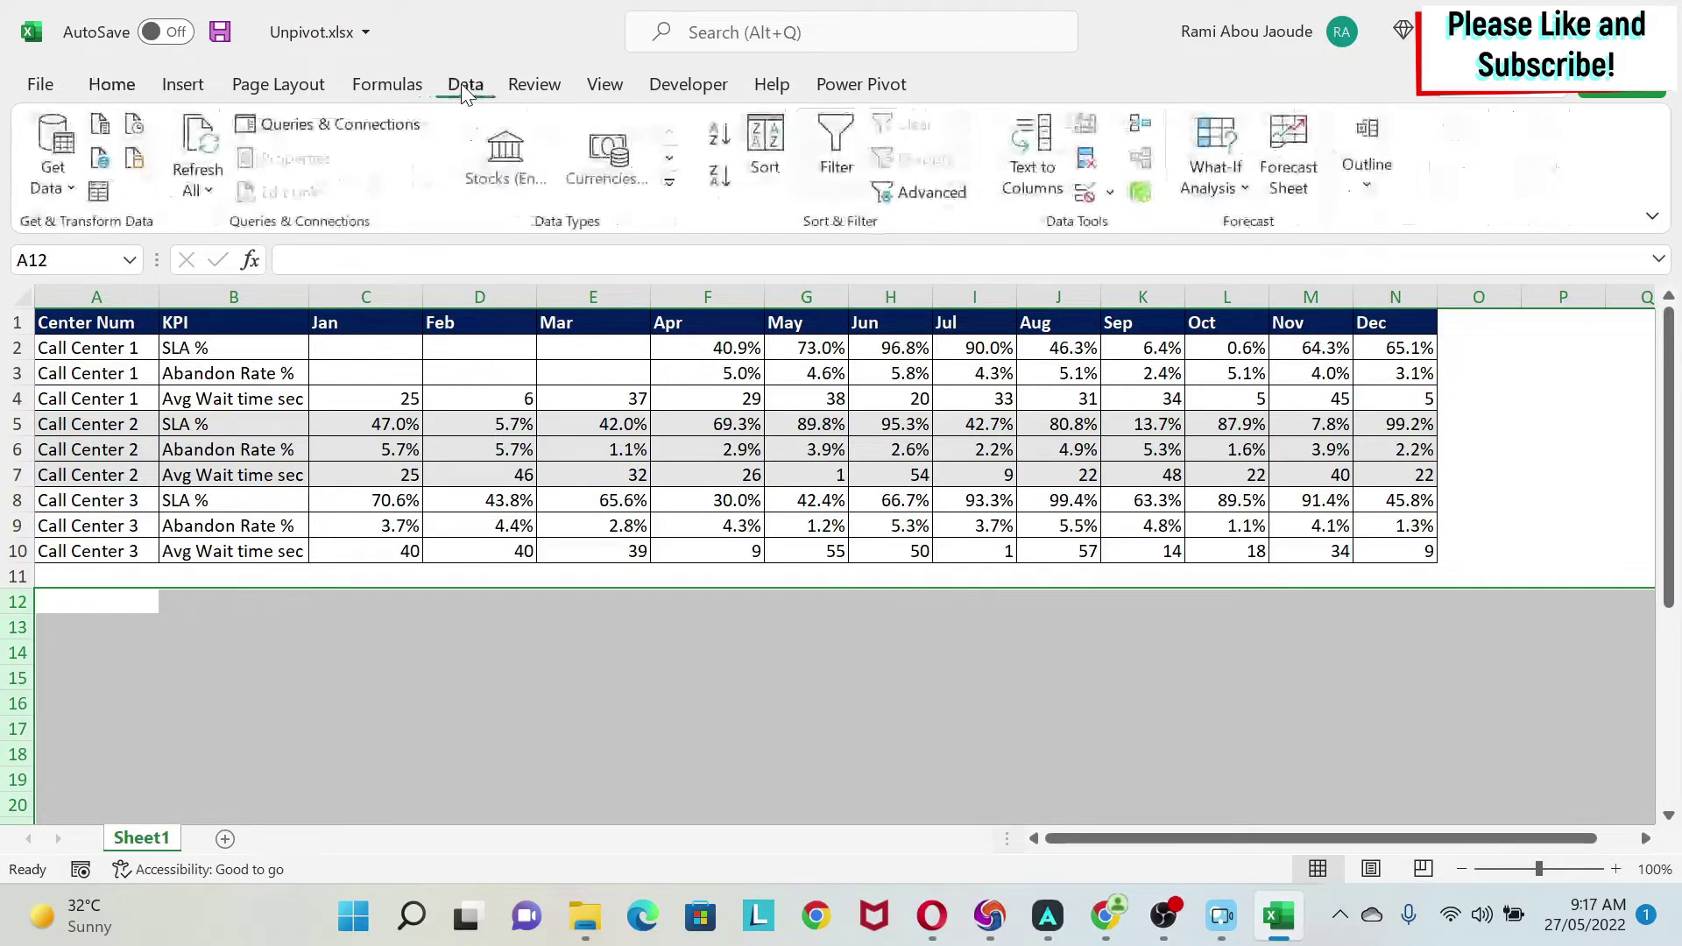
{"action": "mouse_move", "coordinate": [11, 44]}
{"action": "left_mouse_down"}
{"action": "mouse_move", "coordinate": [9, 153]}
{"action": "mouse_move", "coordinate": [249, 262]}
{"action": "mouse_move", "coordinate": [251, 52]}
{"action": "mouse_move", "coordinate": [13, 54]}
{"action": "left_mouse_up"}
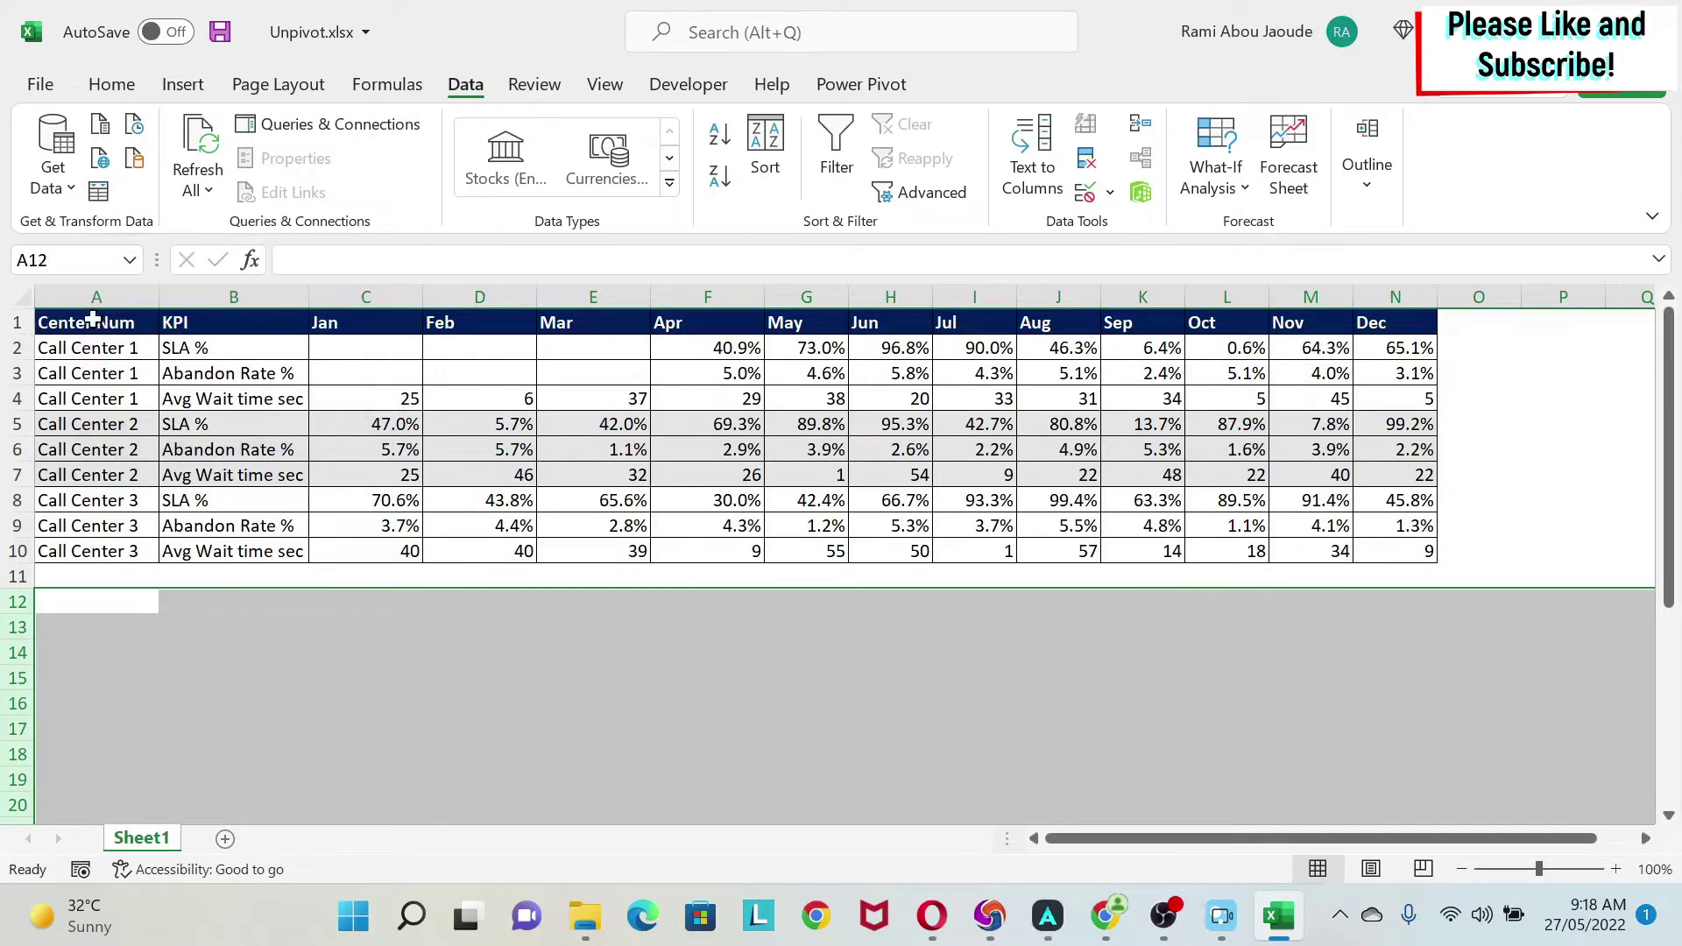
{"action": "left_click_drag", "start_coordinate": [79, 321], "coordinate": [1402, 552]}
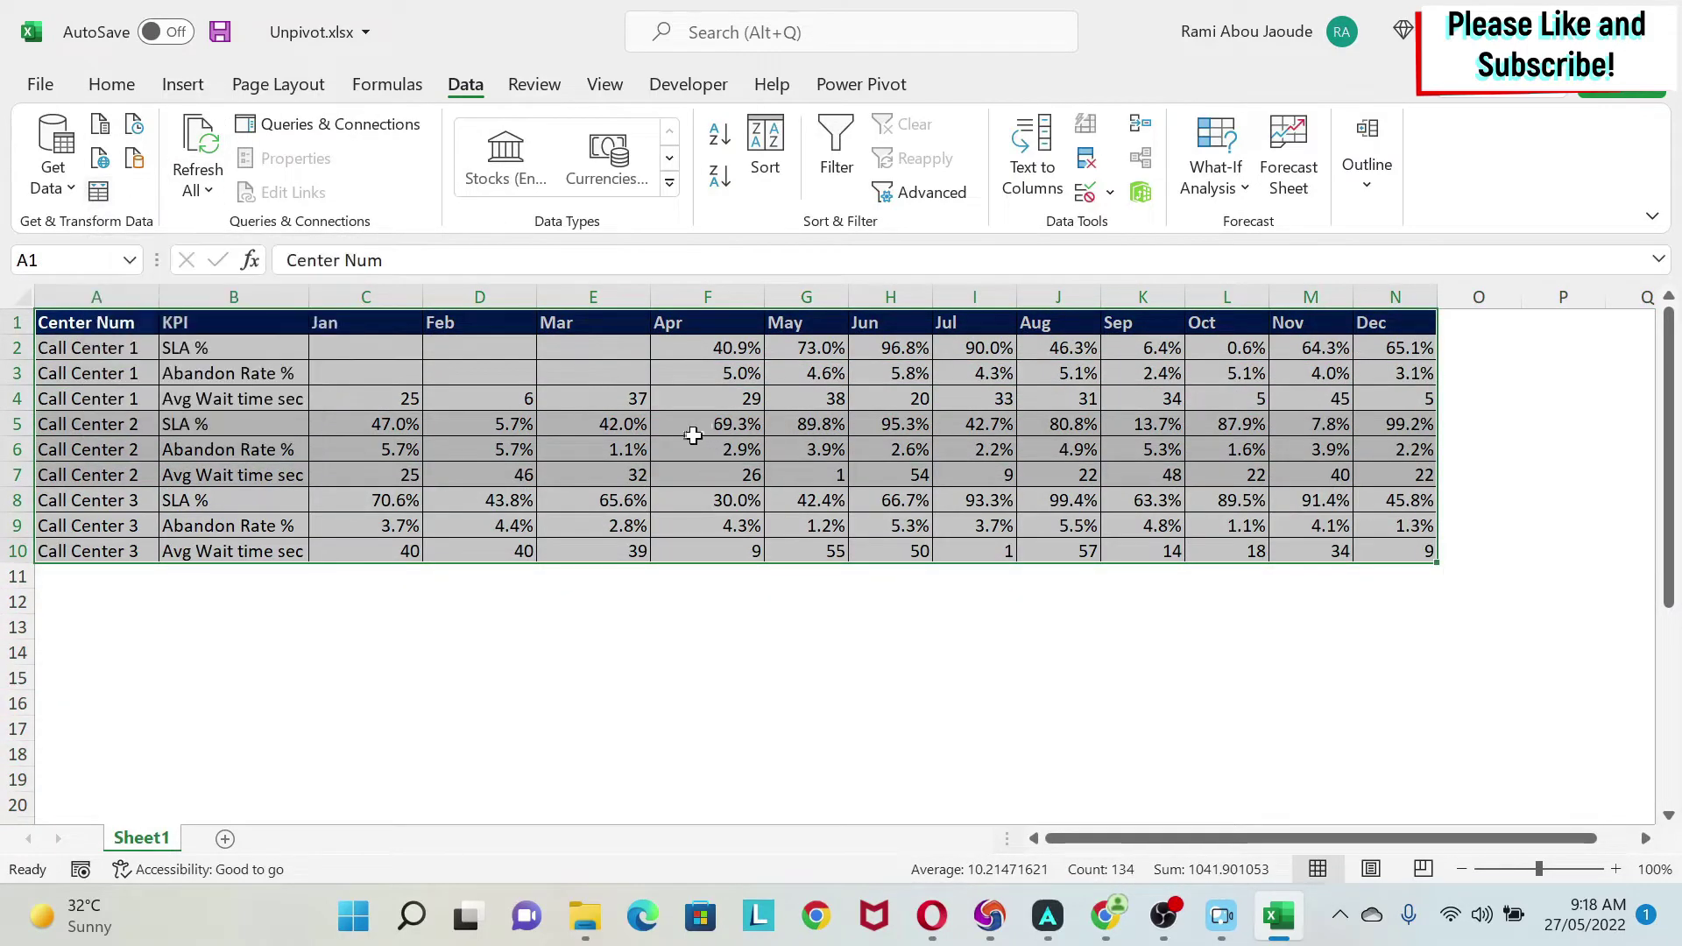
{"action": "left_click", "coordinate": [185, 88]}
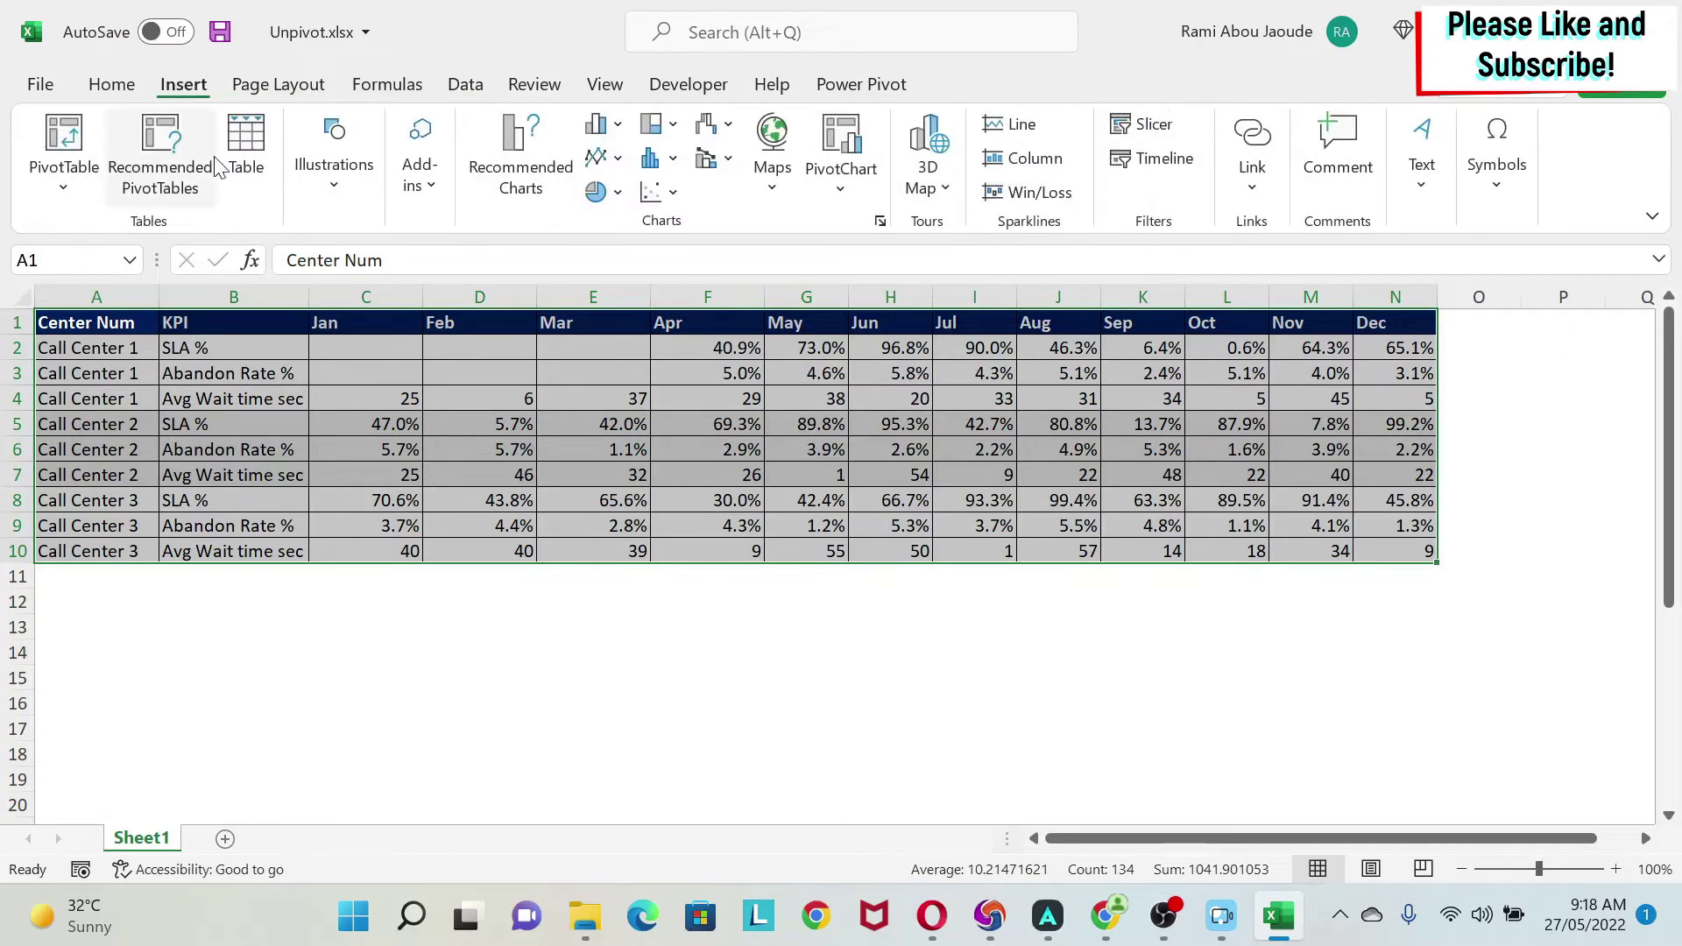
Convert A1:N10 into a table with headers and name it DataTable.
{"action": "left_click", "coordinate": [246, 145]}
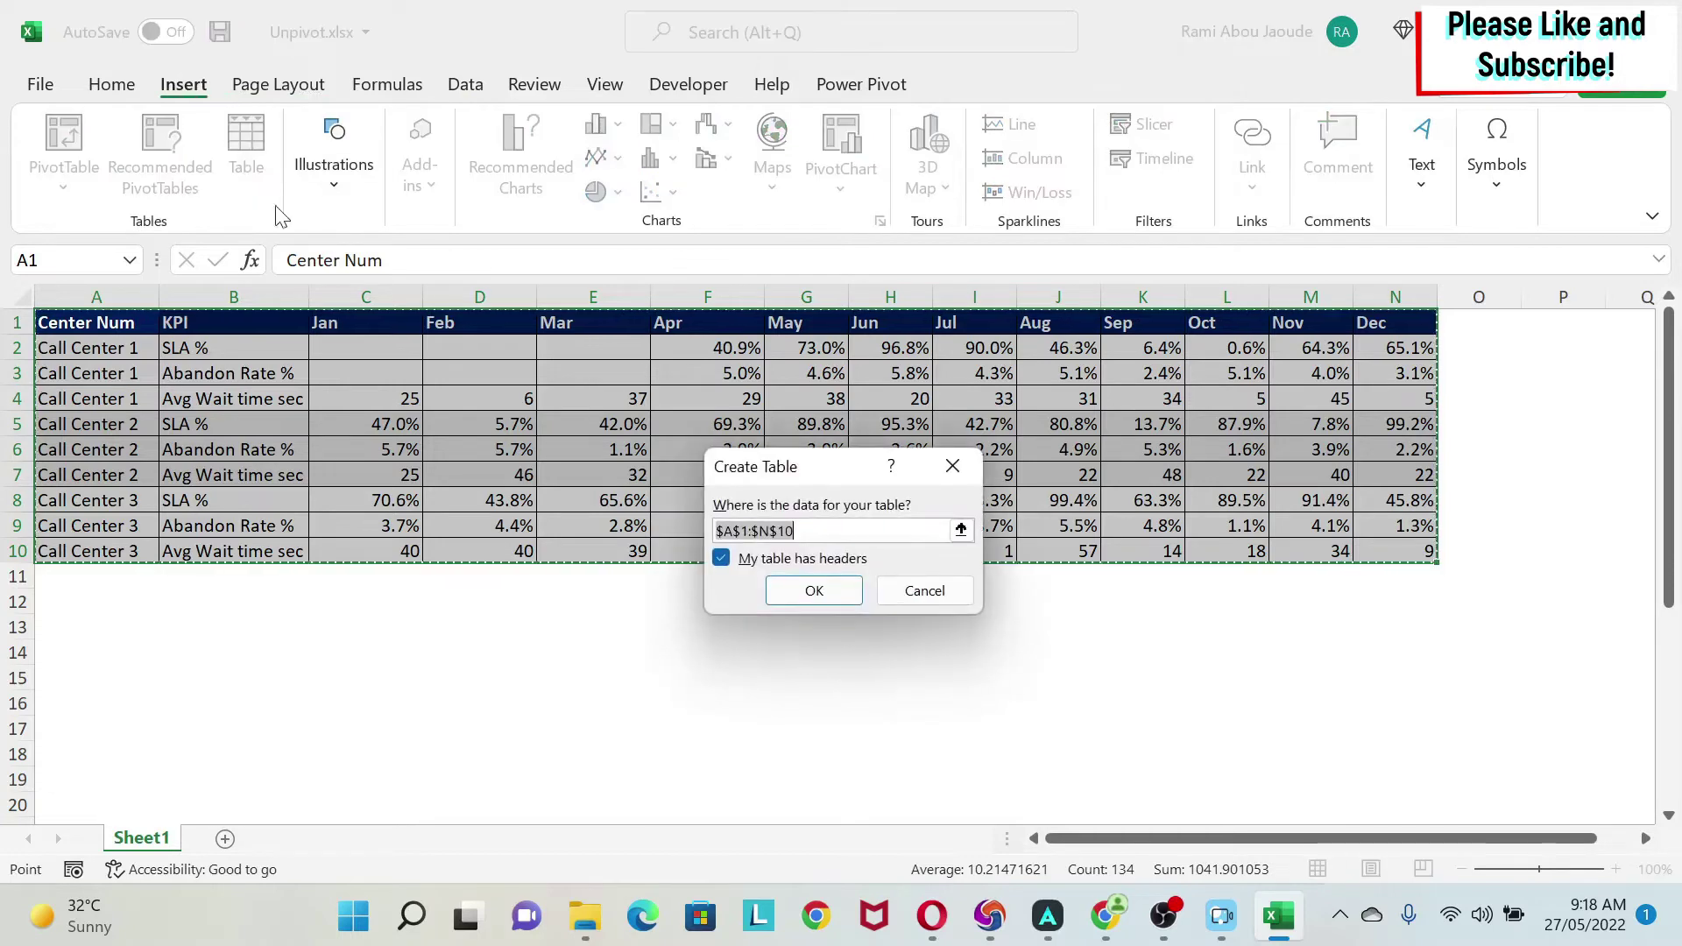
{"action": "left_click", "coordinate": [814, 590]}
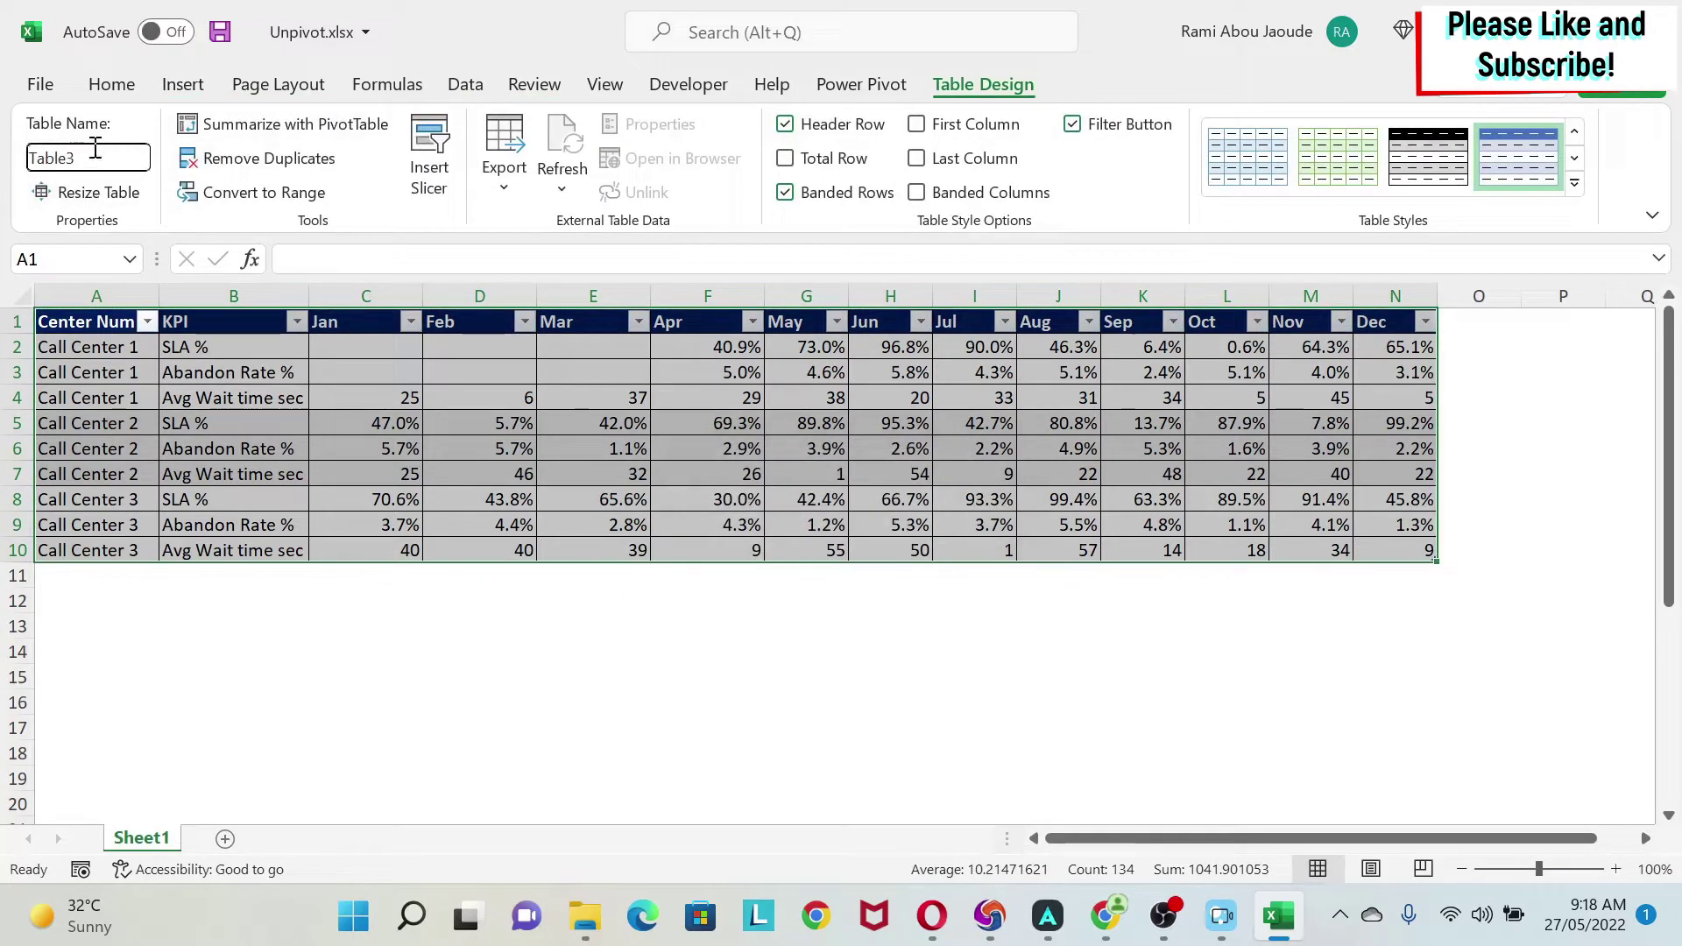
{"action": "left_click_drag", "start_coordinate": [92, 158], "coordinate": [7, 147]}
{"action": "type", "text": "Data"}
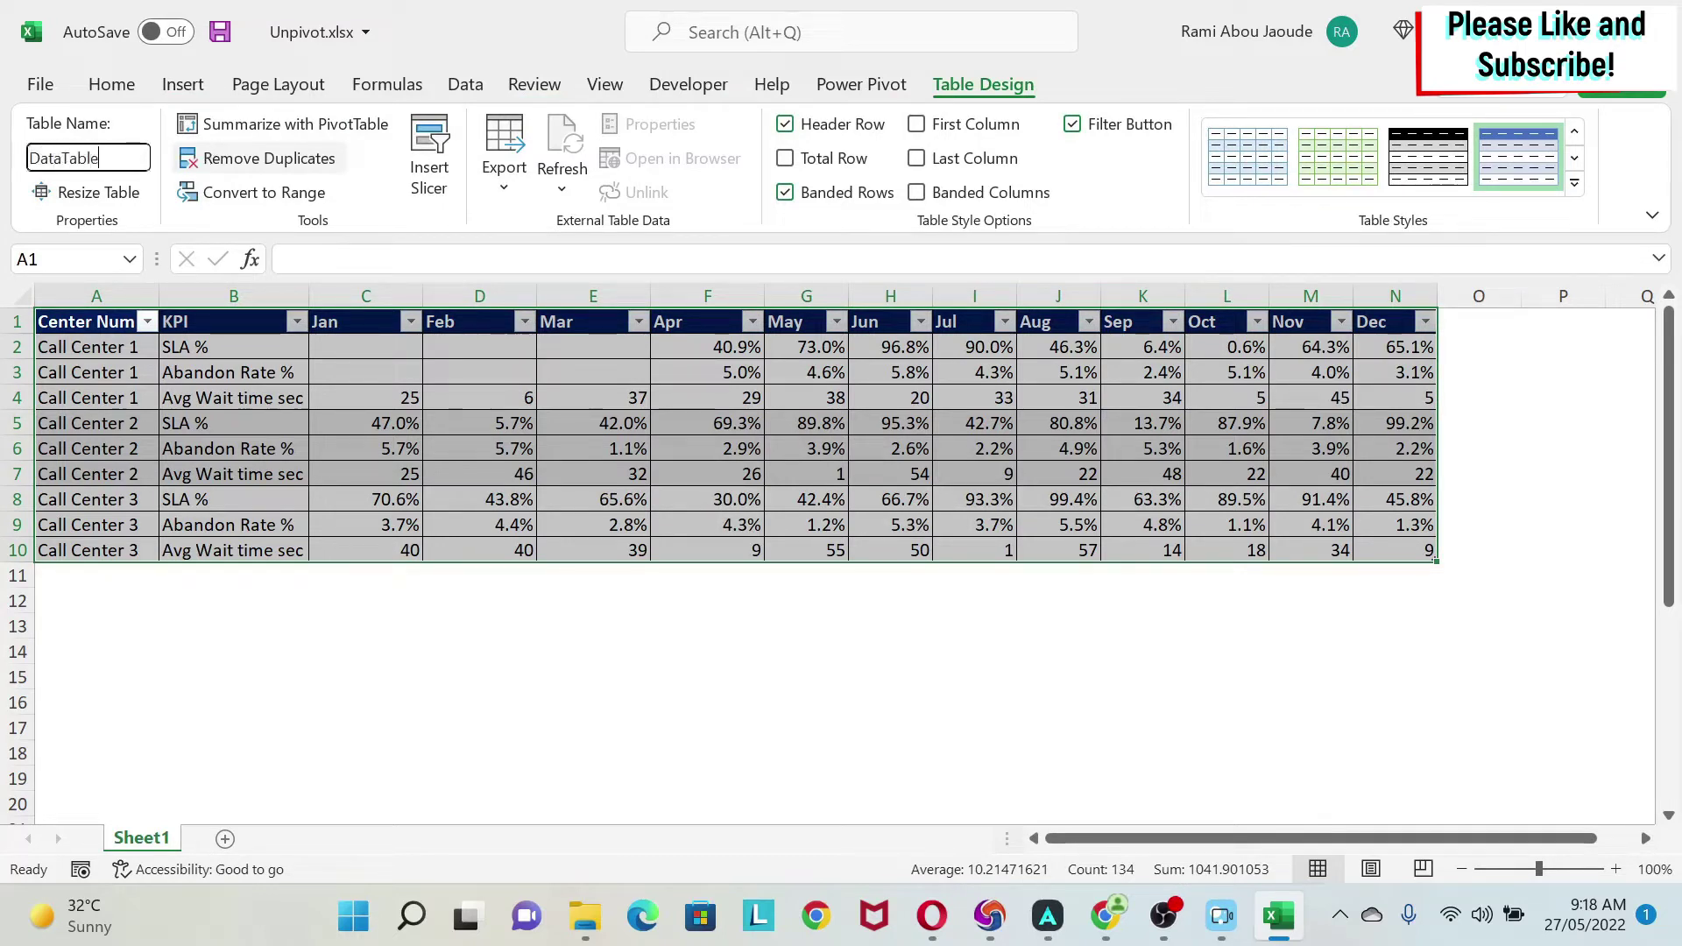
{"action": "key", "text": "Return"}
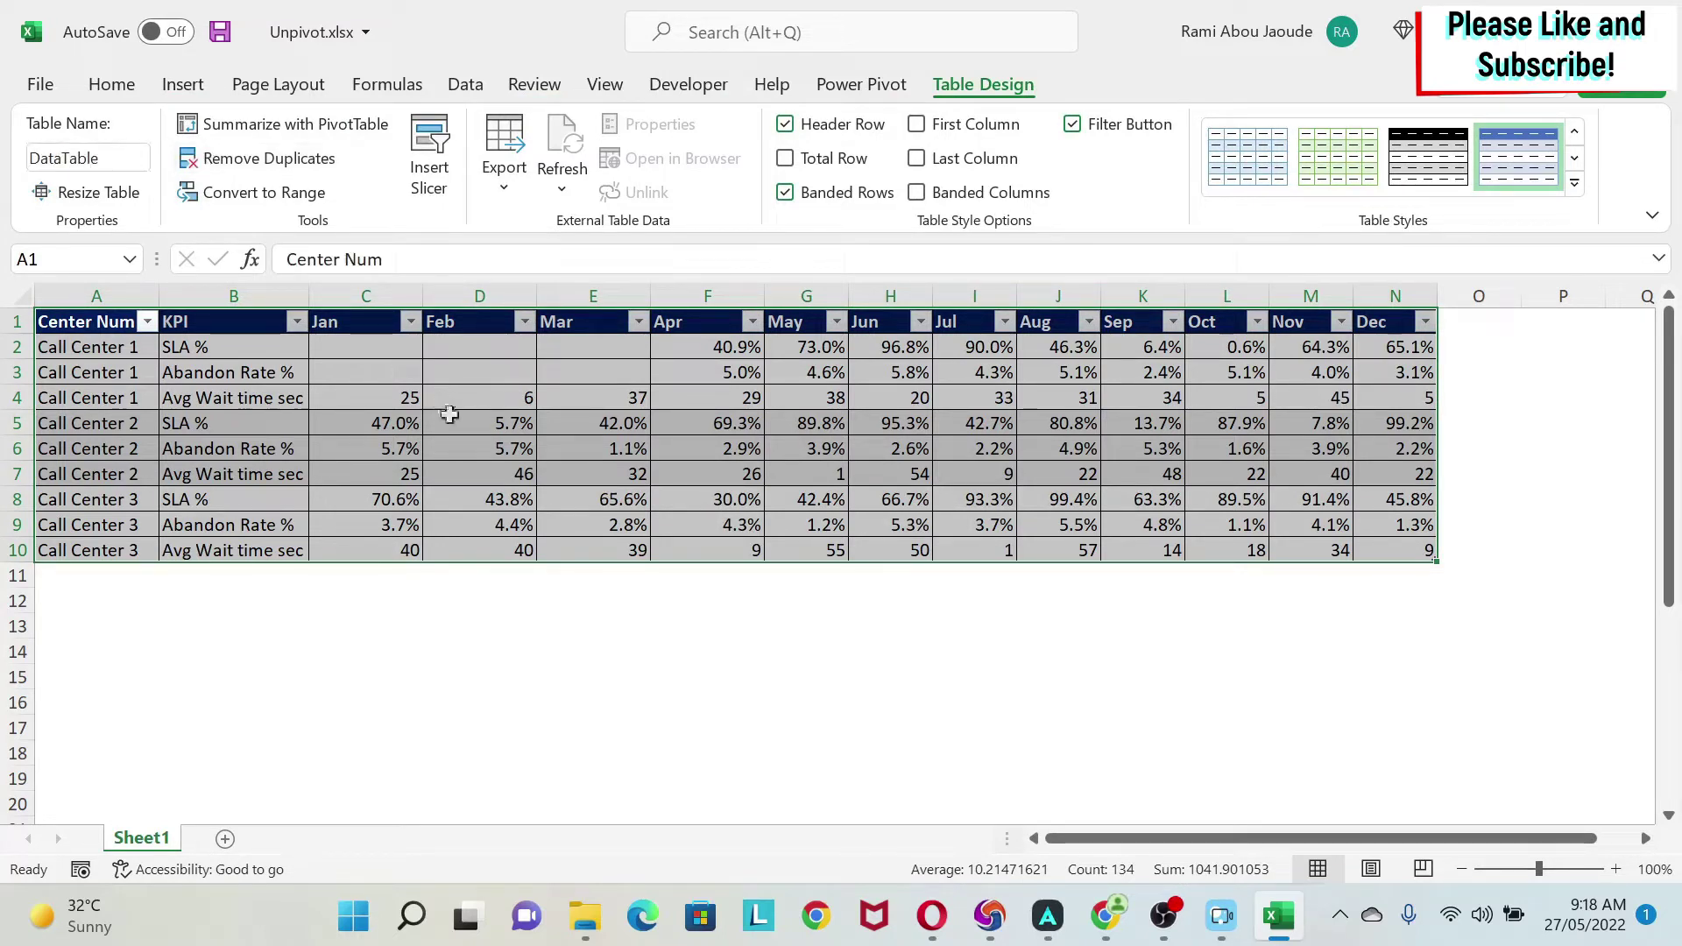
{"action": "left_click", "coordinate": [465, 83]}
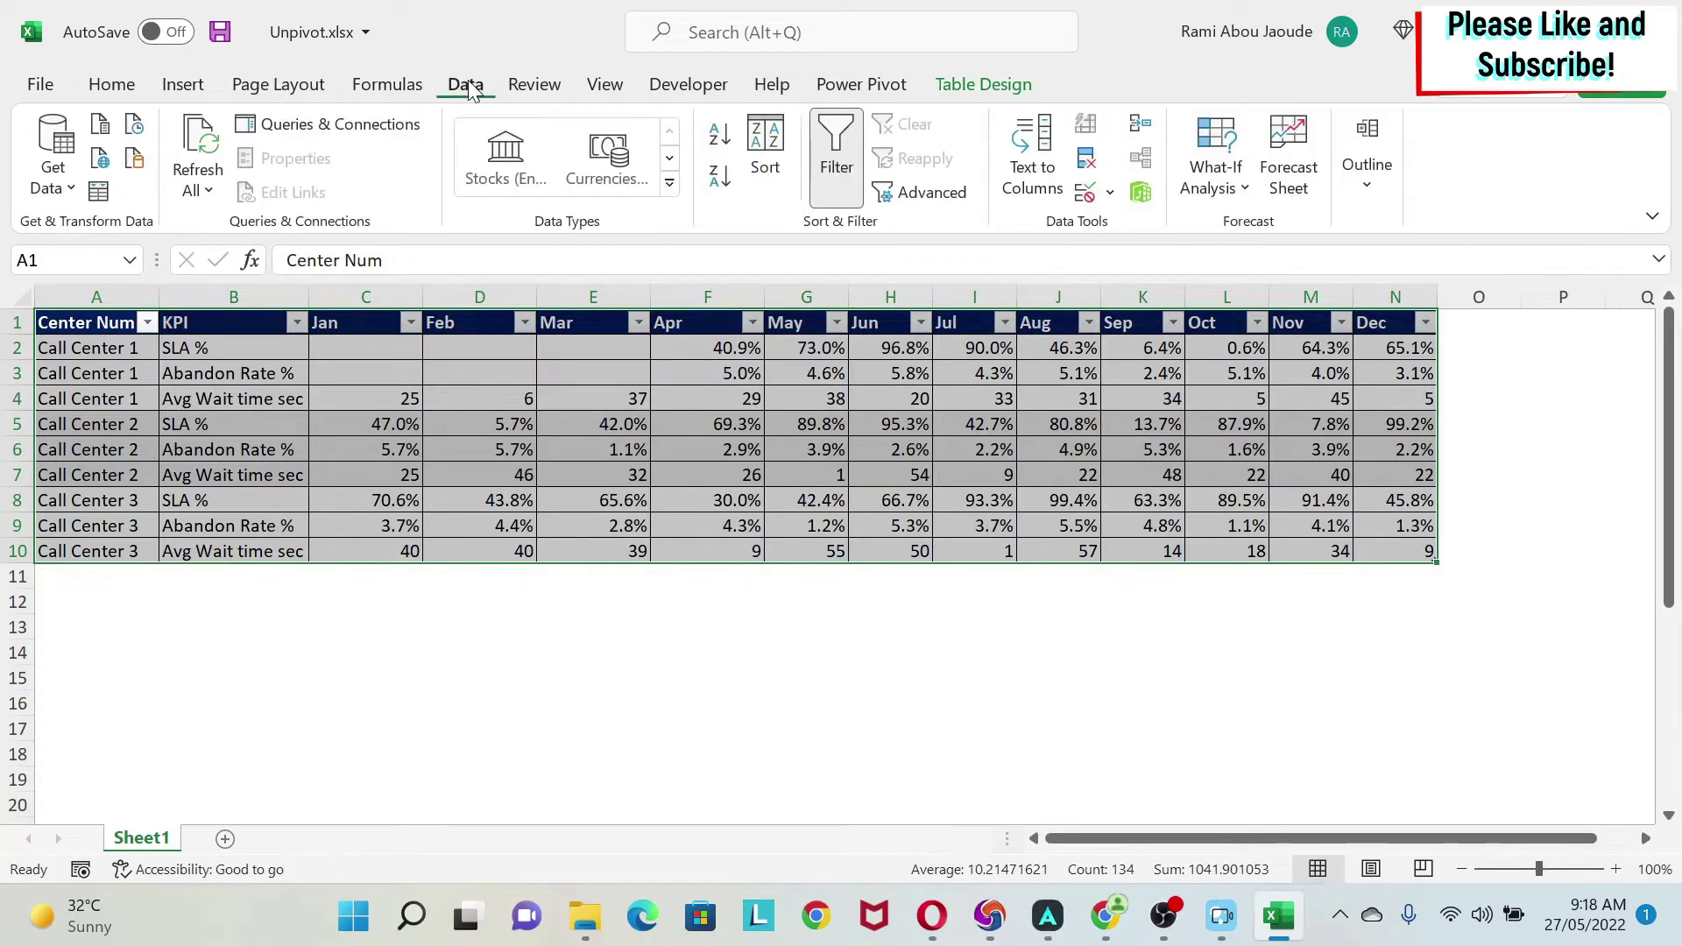
Load DataTable into Power Query with From Table/Range and name the query EndTable.
{"action": "left_click", "coordinate": [97, 194]}
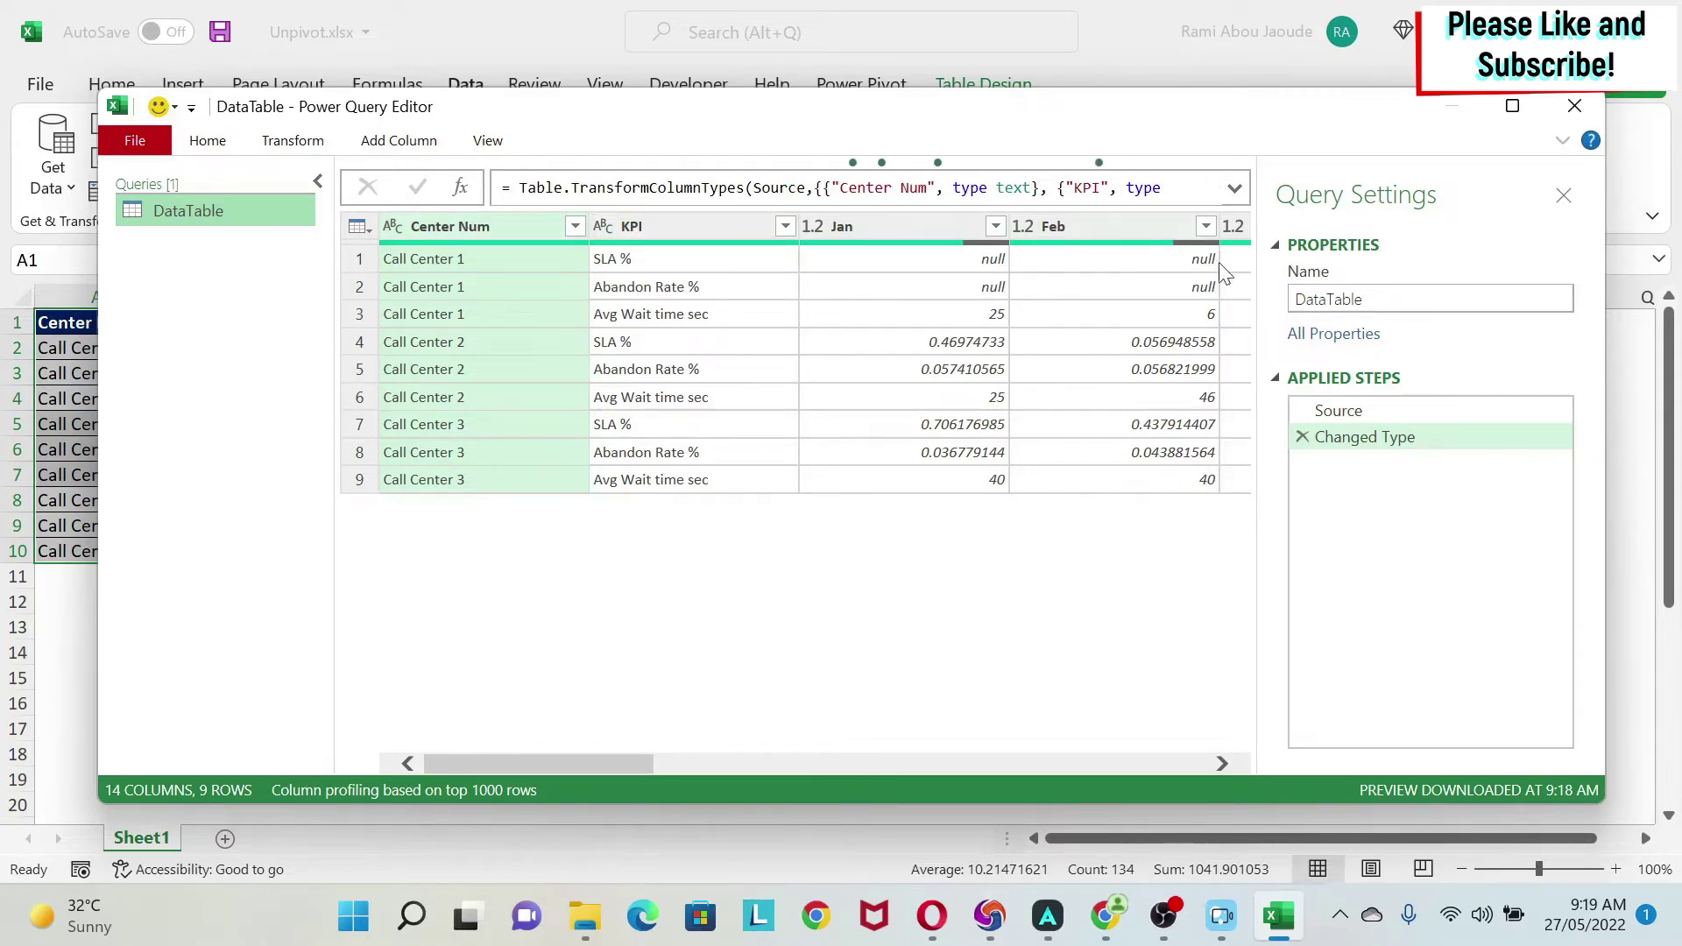
{"action": "double_click", "coordinate": [1353, 298]}
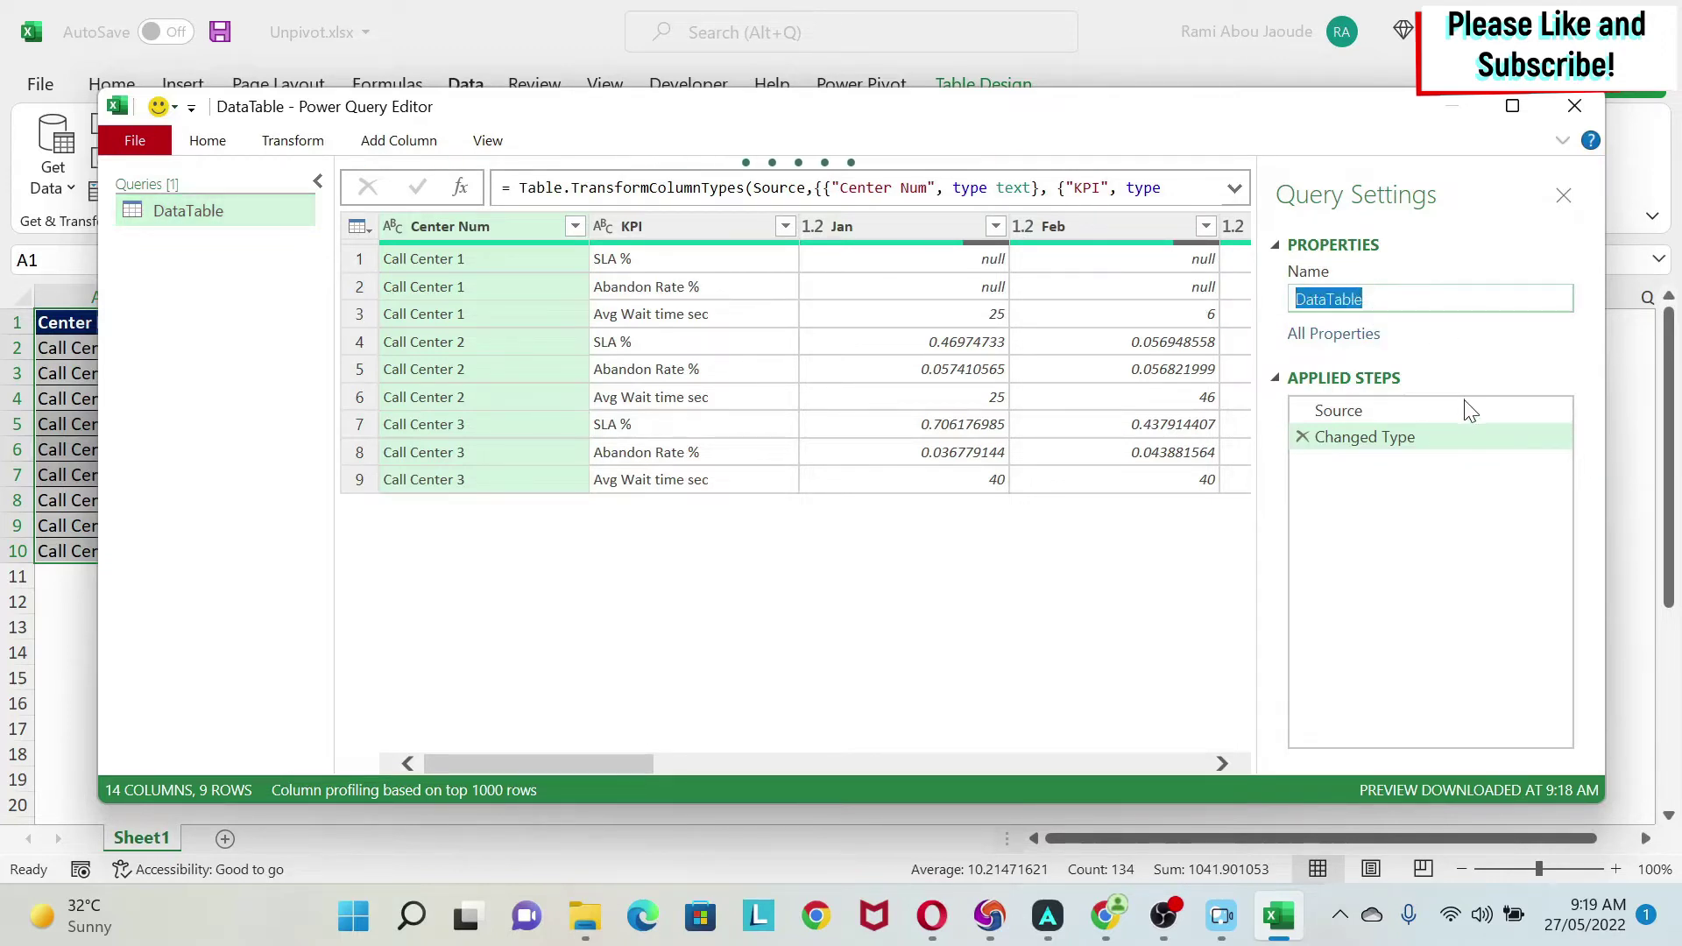
{"action": "type", "text": "EndTab"}
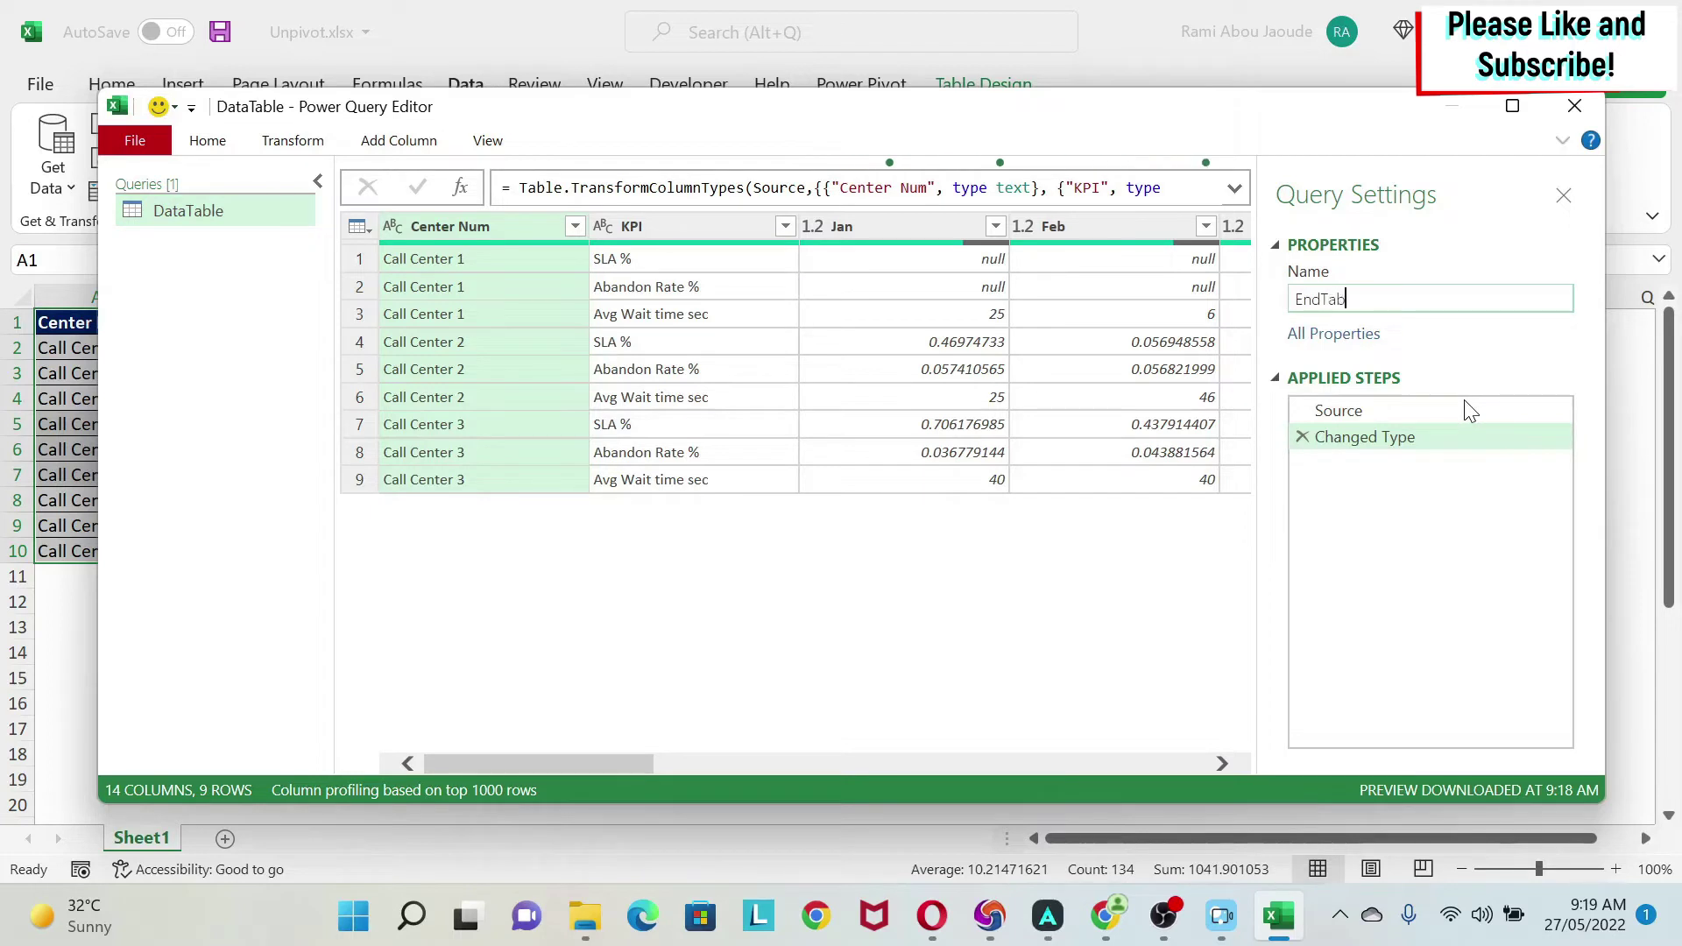
{"action": "type", "text": "le"}
{"action": "key", "text": "Return"}
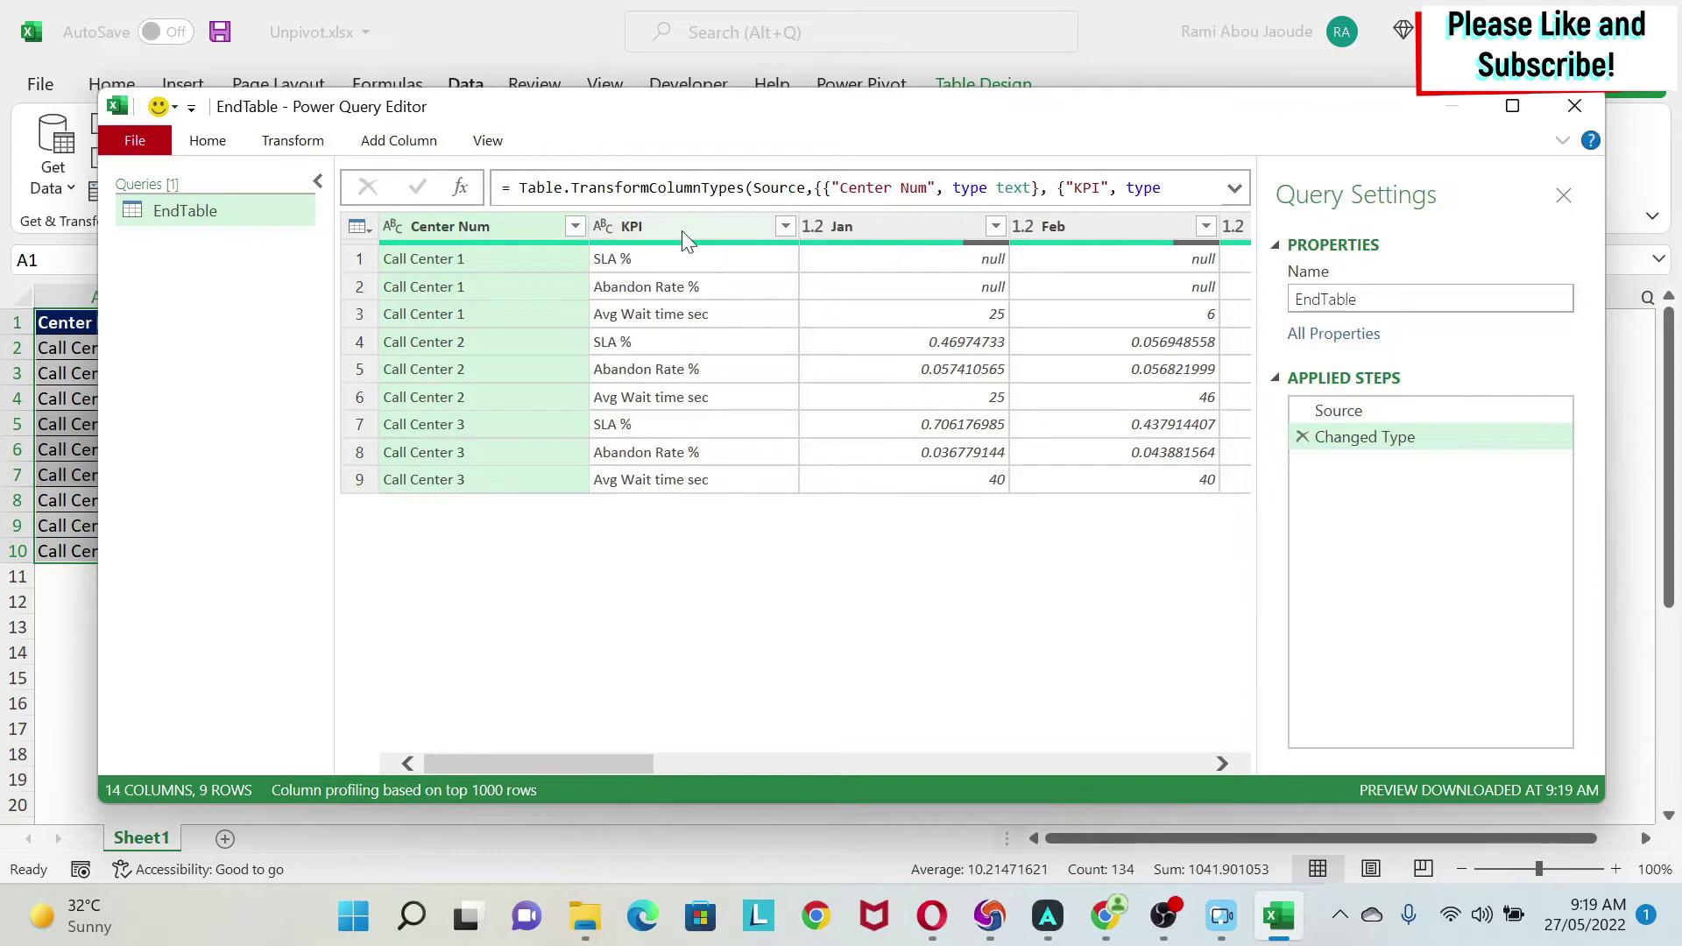
{"action": "key", "text": "ctrl"}
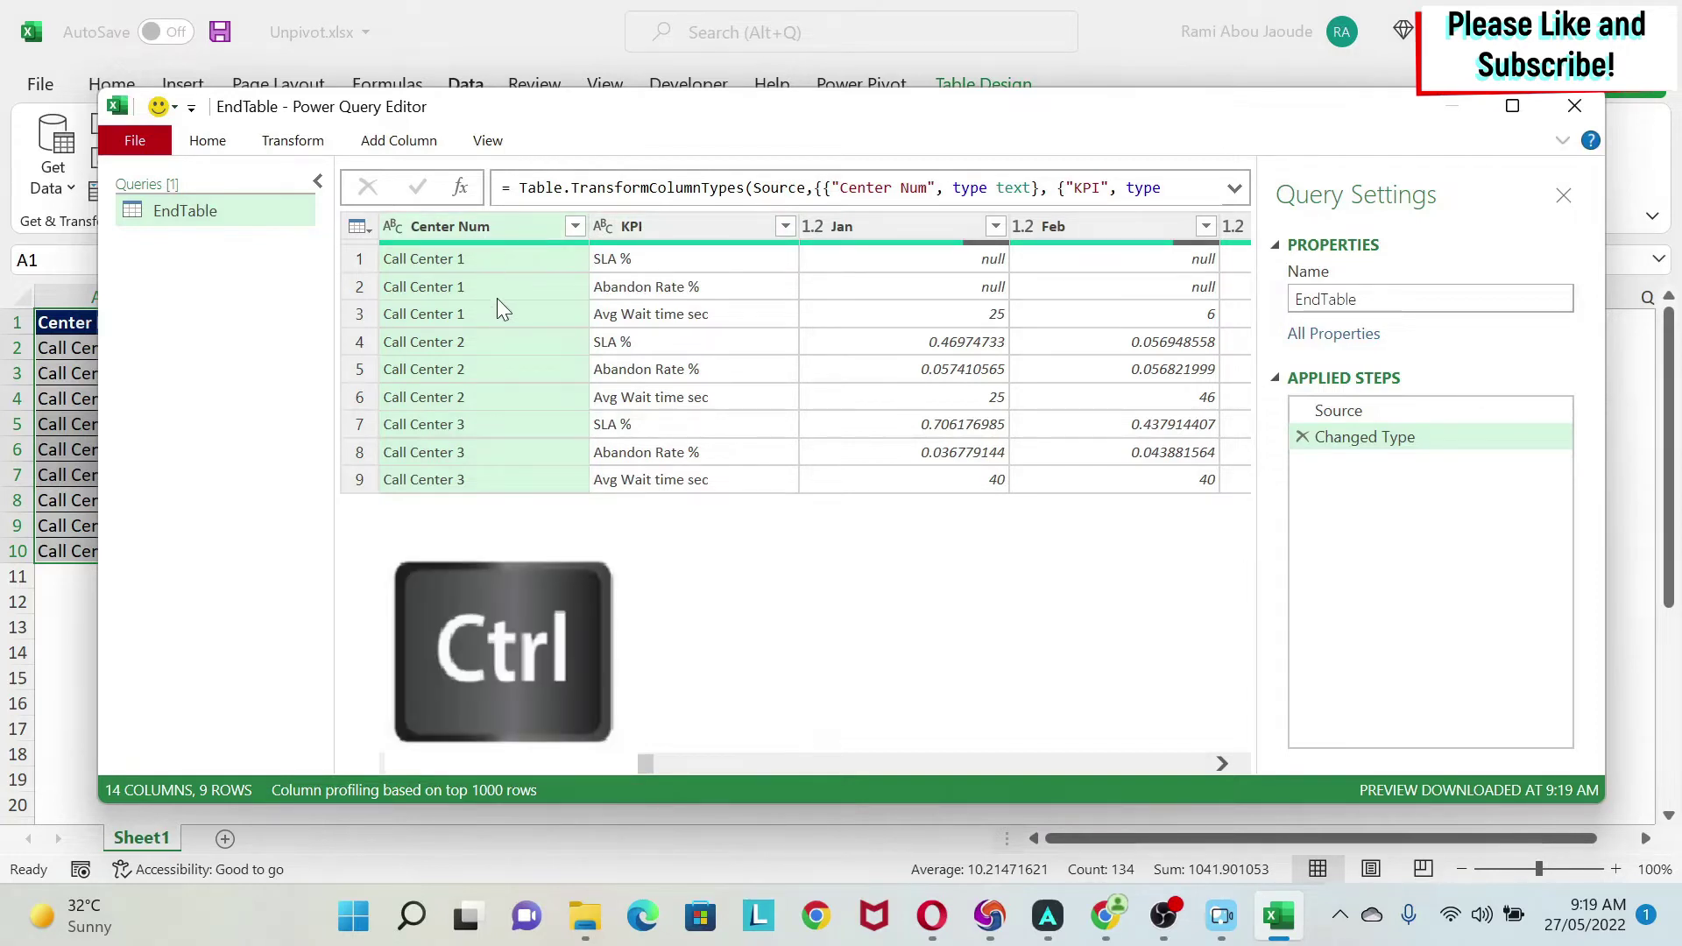
Unpivot Other Columns with Center Num and KPI selected, yielding 102 rows.
{"action": "left_click", "coordinate": [660, 227], "text": "ctrl"}
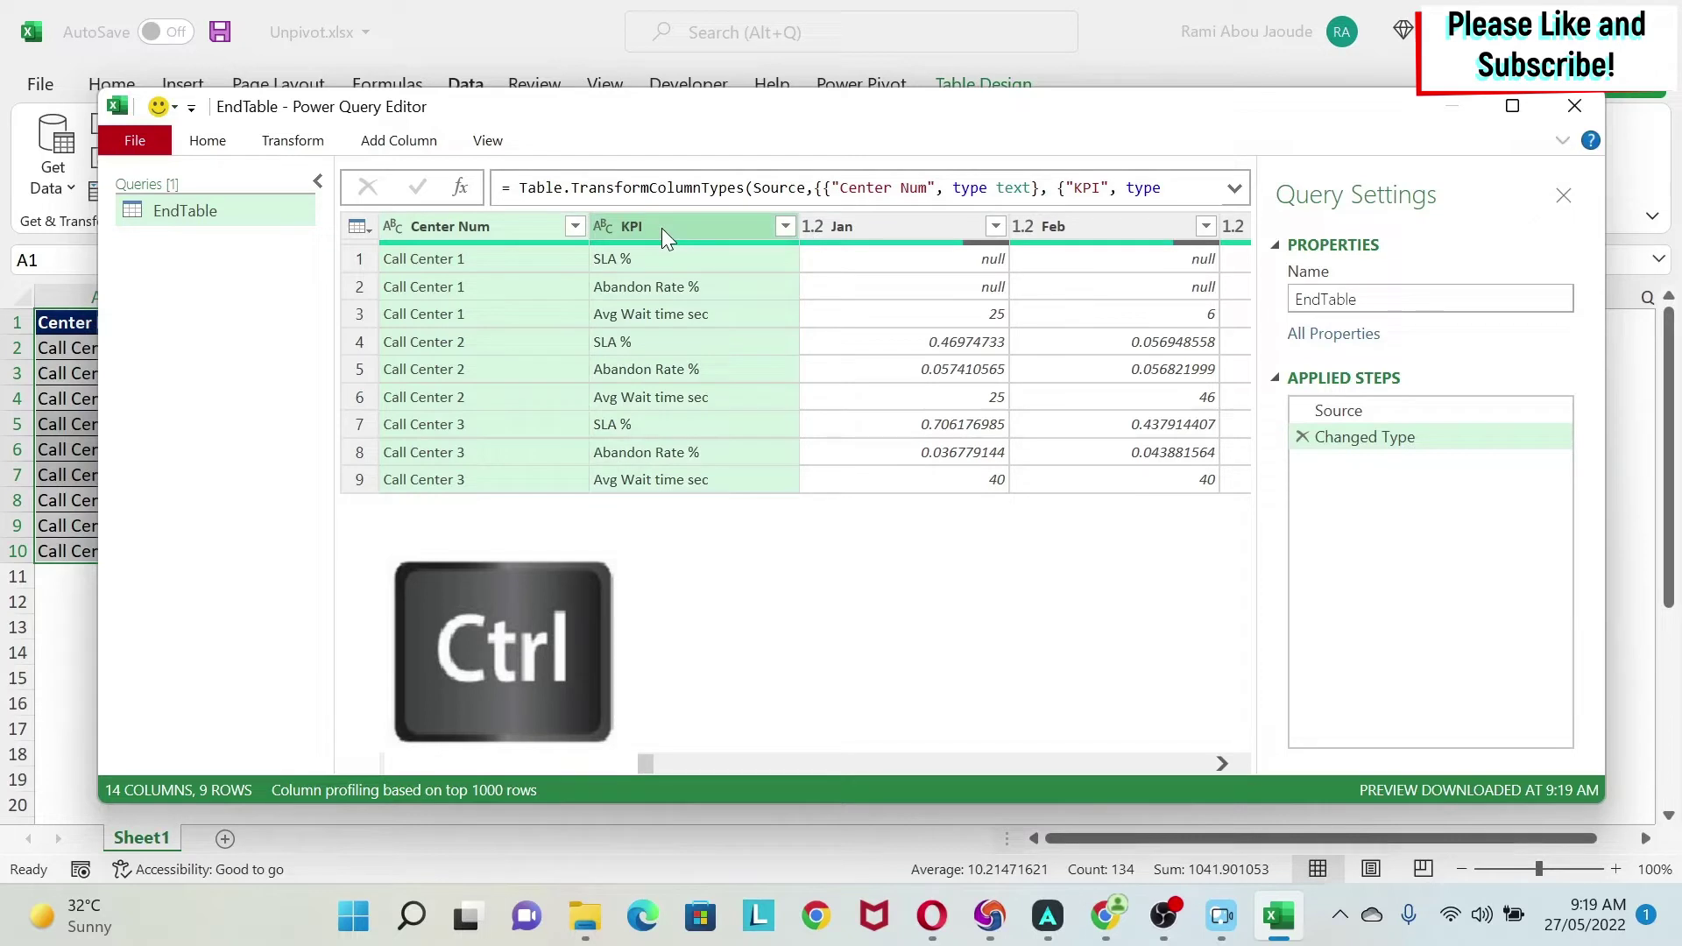
{"action": "right_click", "coordinate": [663, 237]}
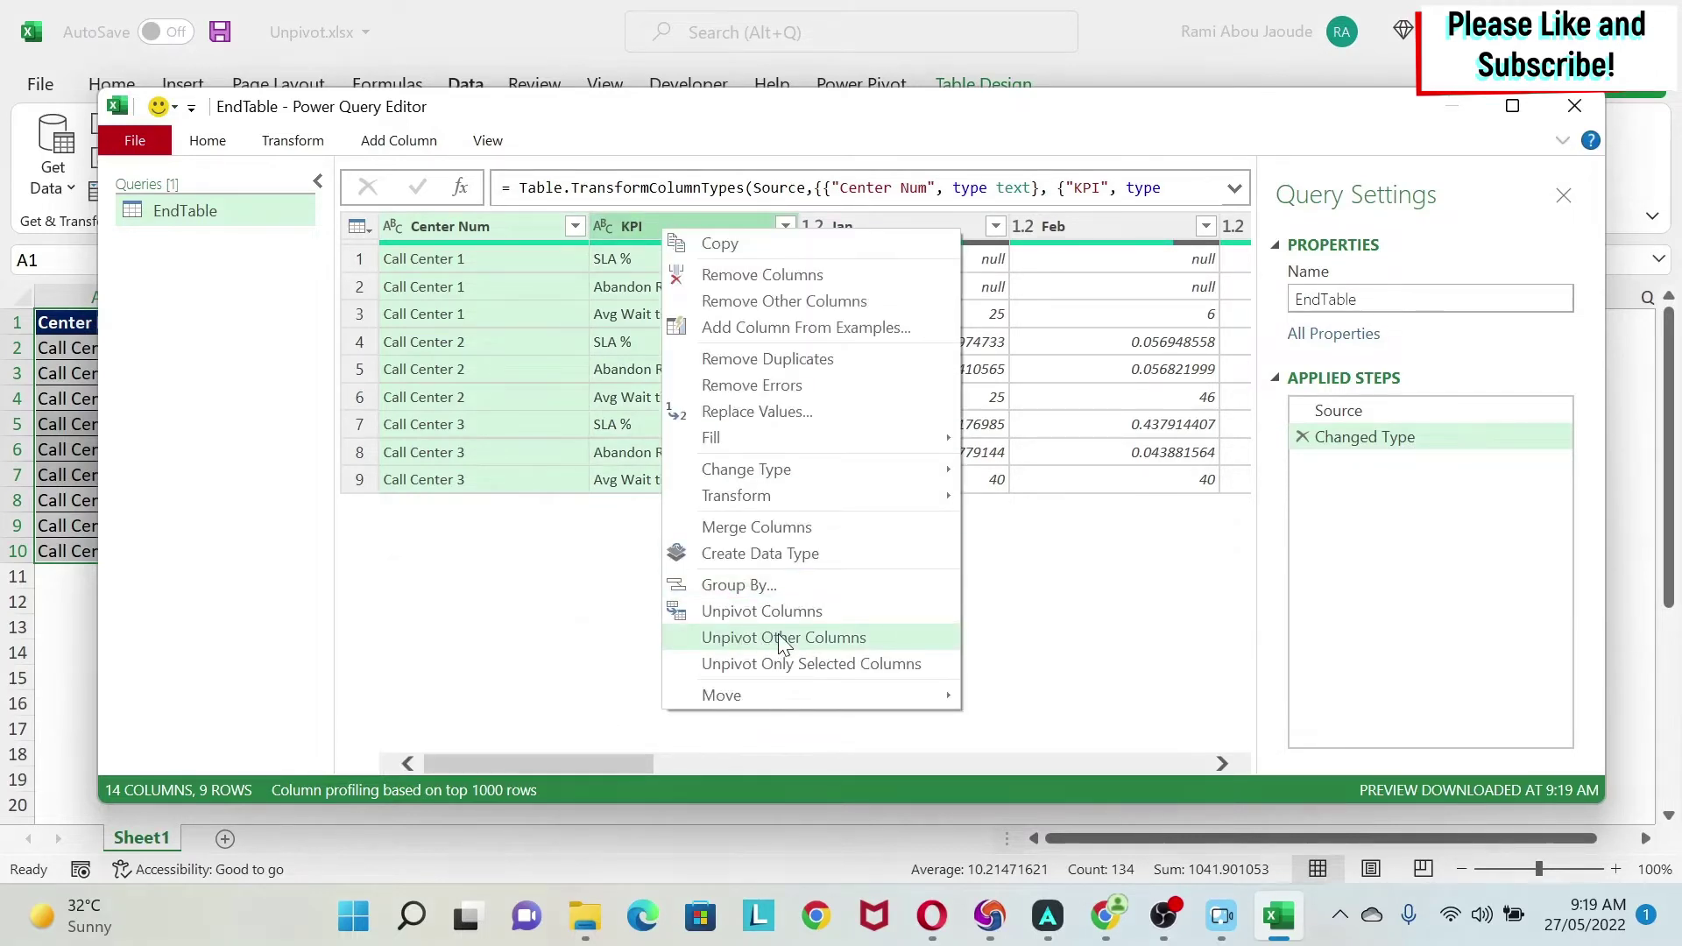
{"action": "left_click", "coordinate": [728, 636]}
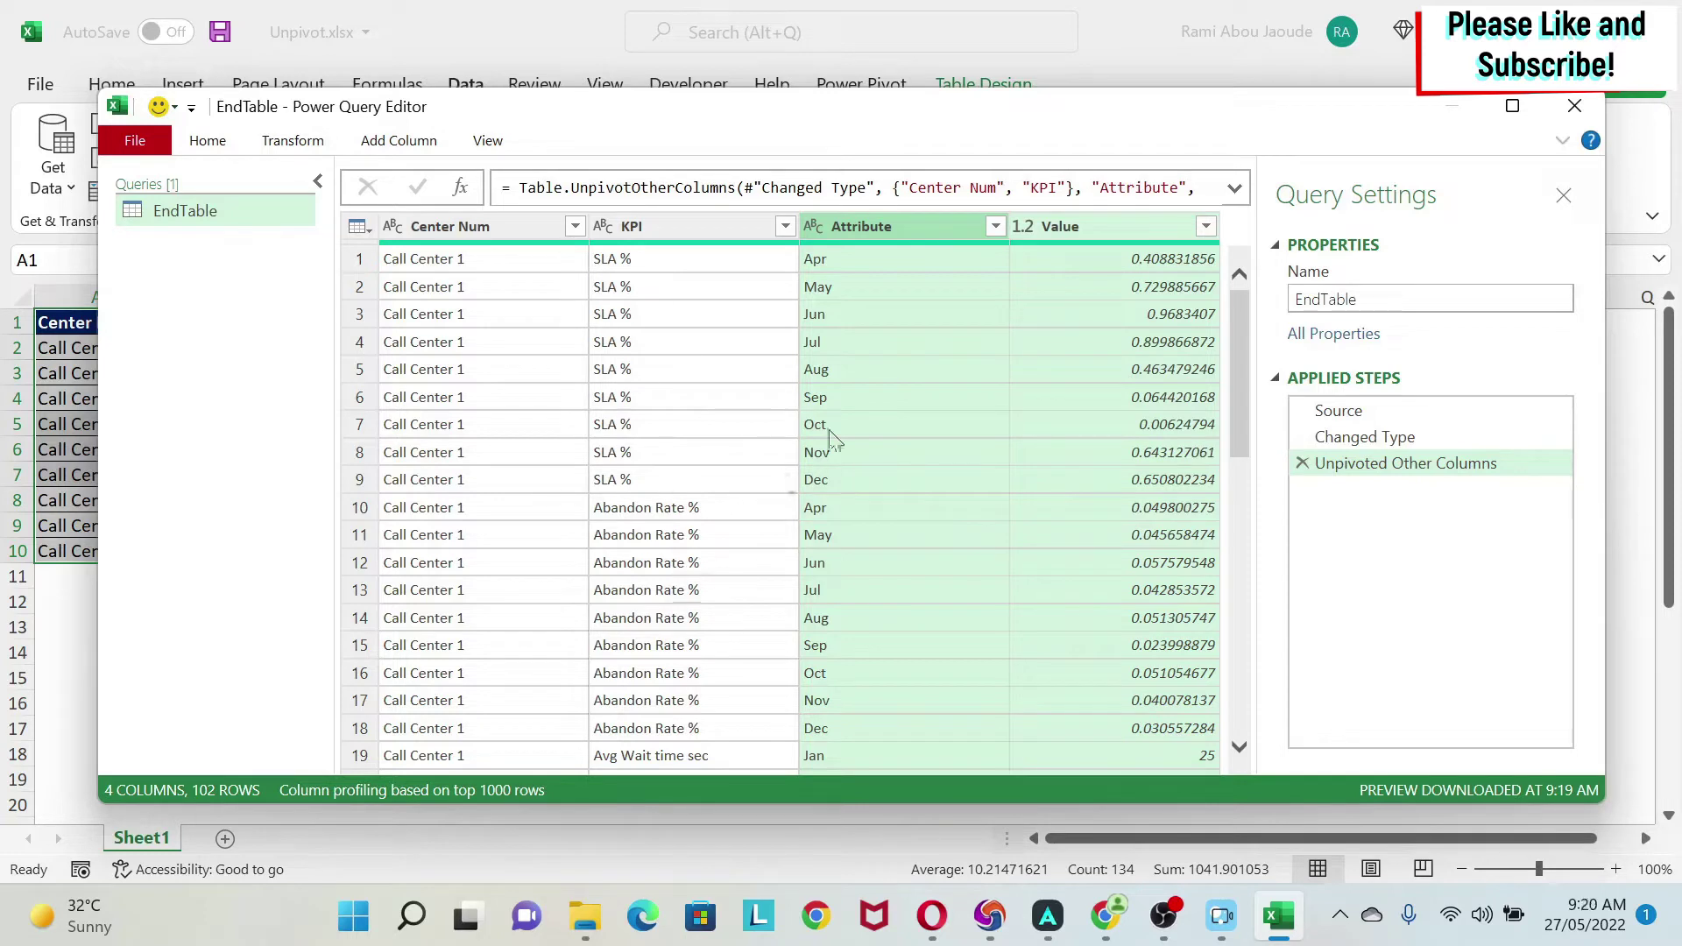
{"action": "double_click", "coordinate": [881, 225]}
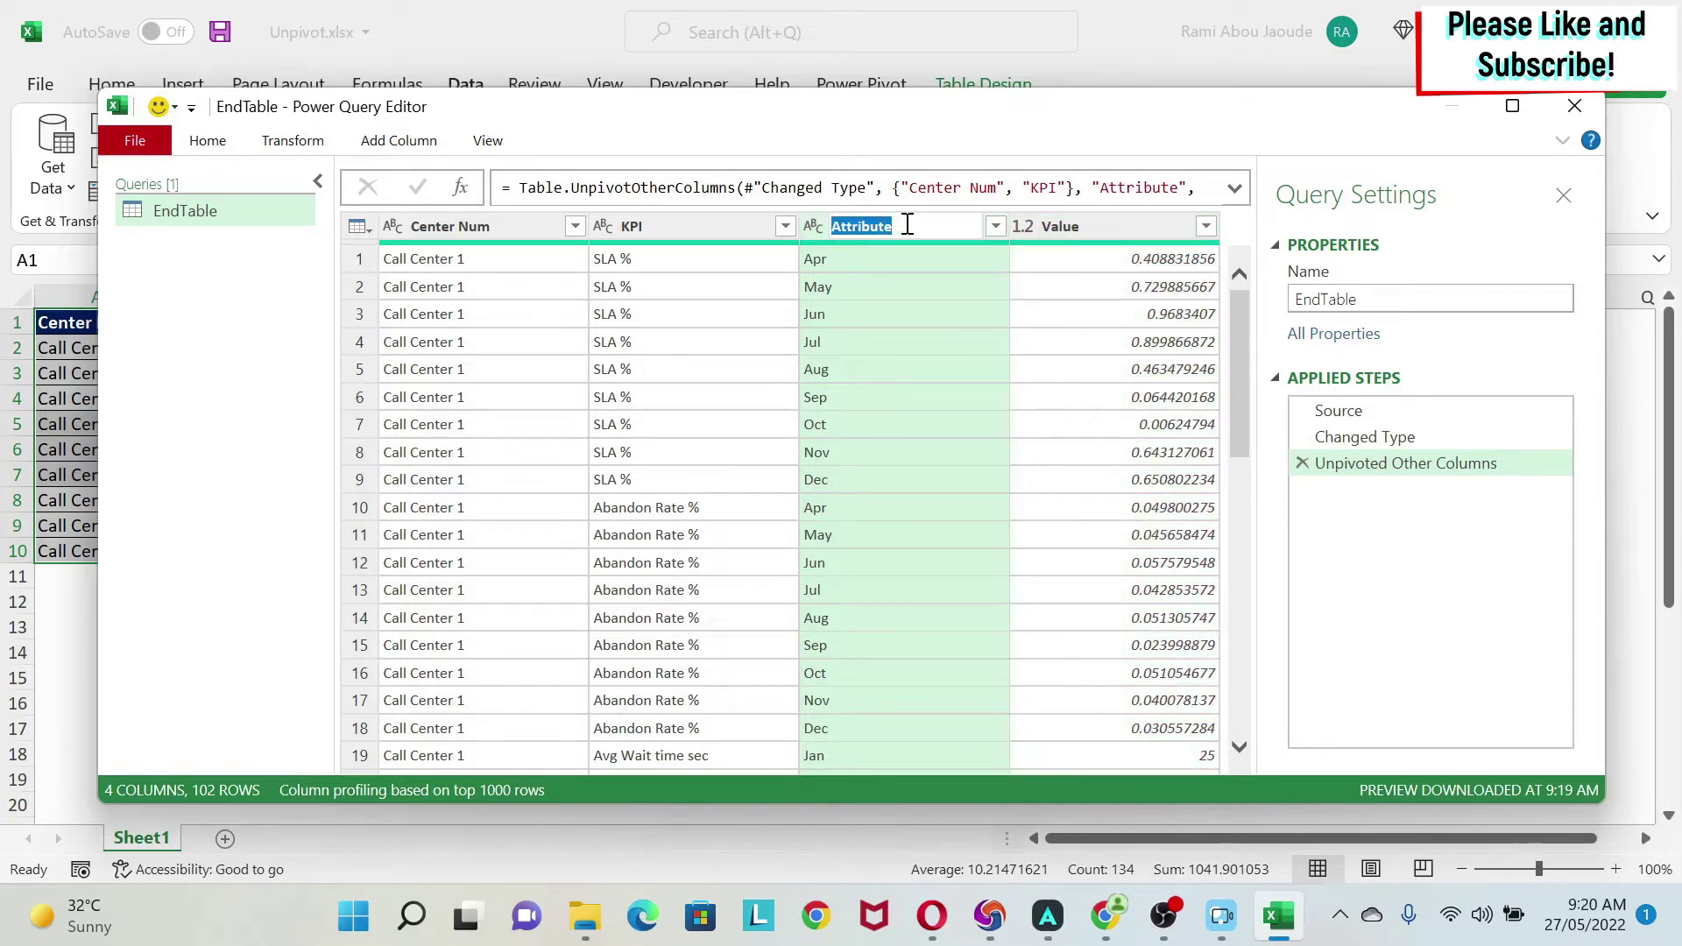
Name the Attribute column Month, then move the editor window aside and back.
{"action": "type", "text": "Month"}
{"action": "key", "text": "Return"}
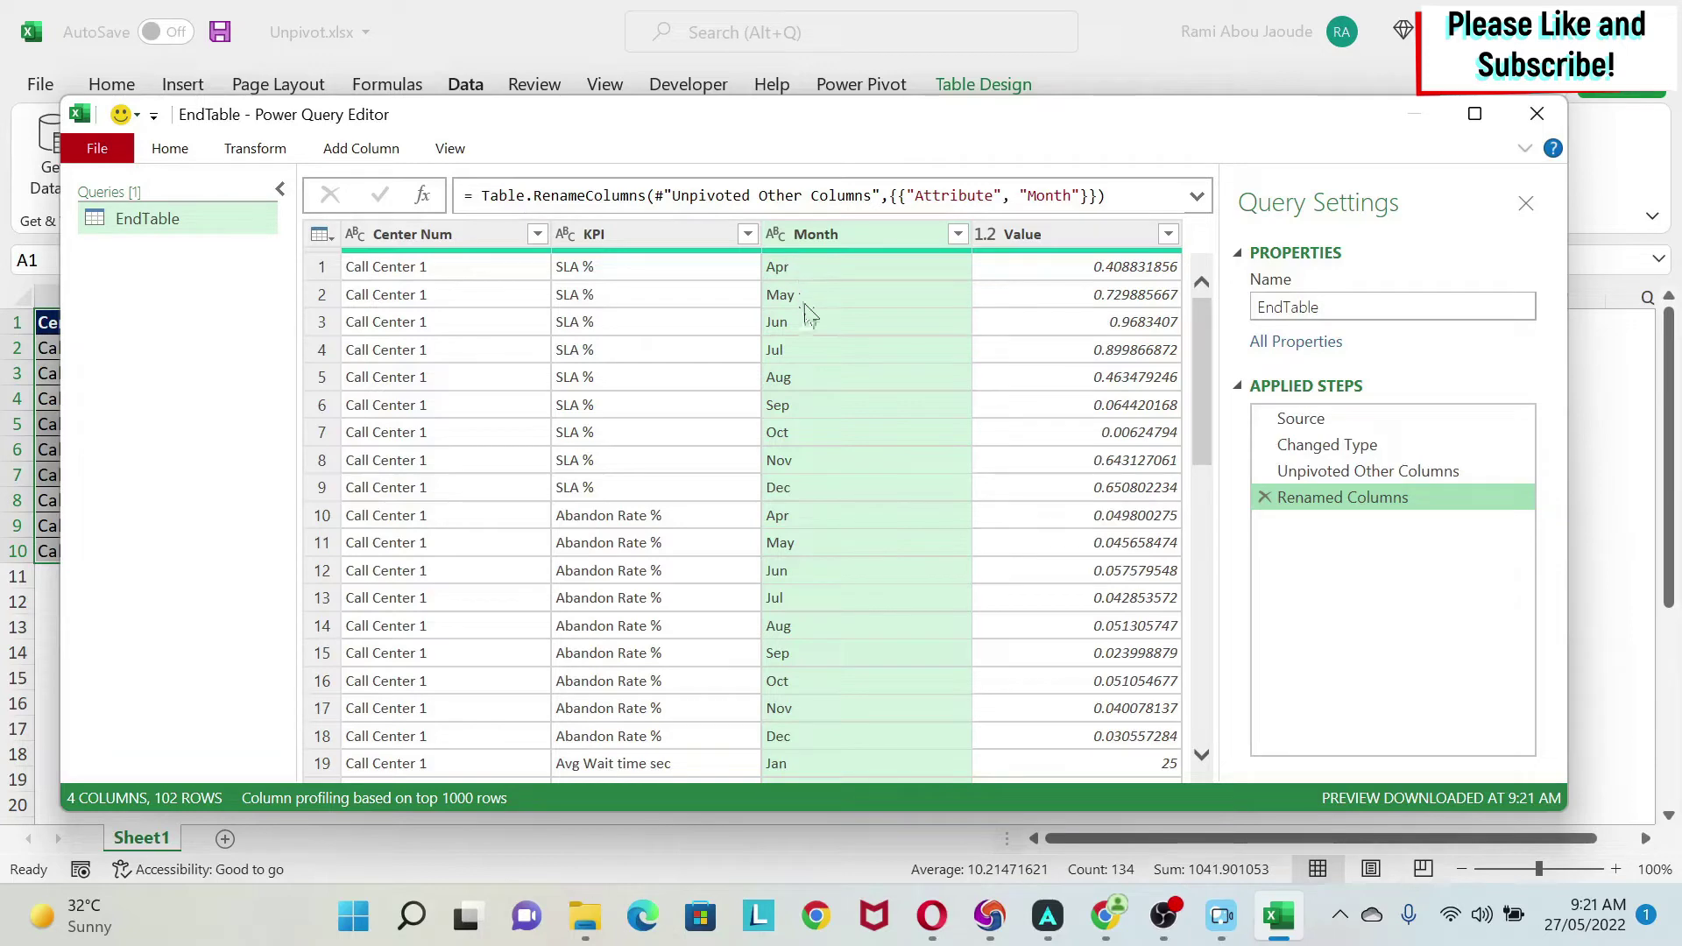
{"action": "left_click_drag", "start_coordinate": [785, 133], "coordinate": [1139, 123]}
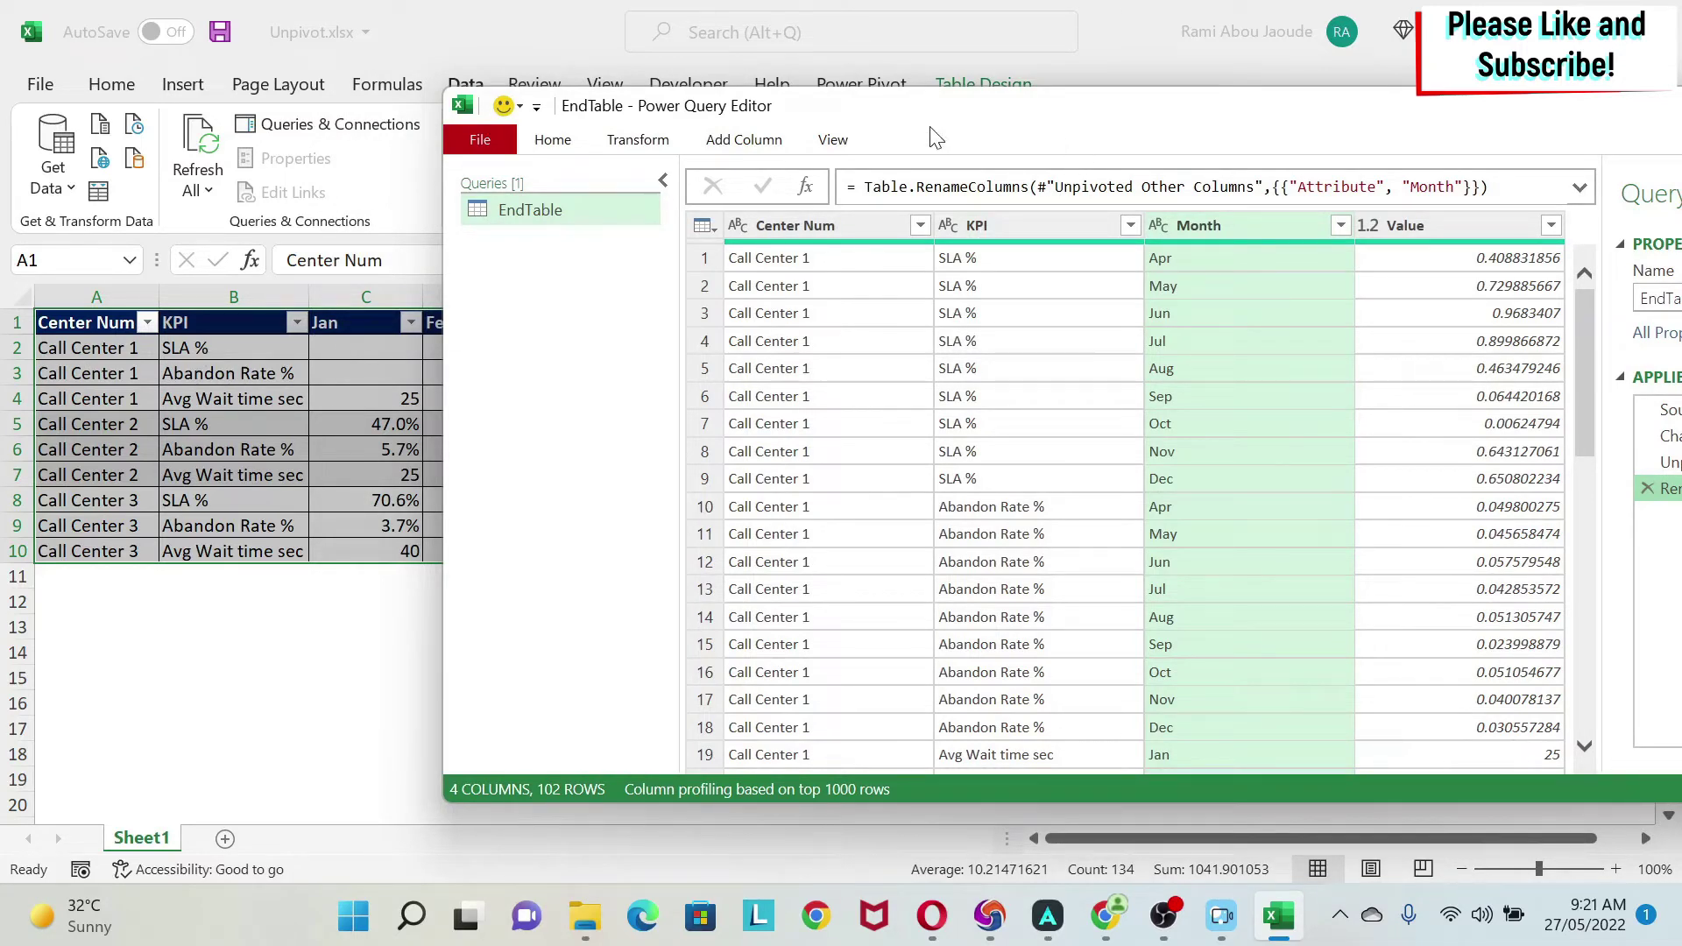
{"action": "left_click_drag", "start_coordinate": [883, 133], "coordinate": [501, 146]}
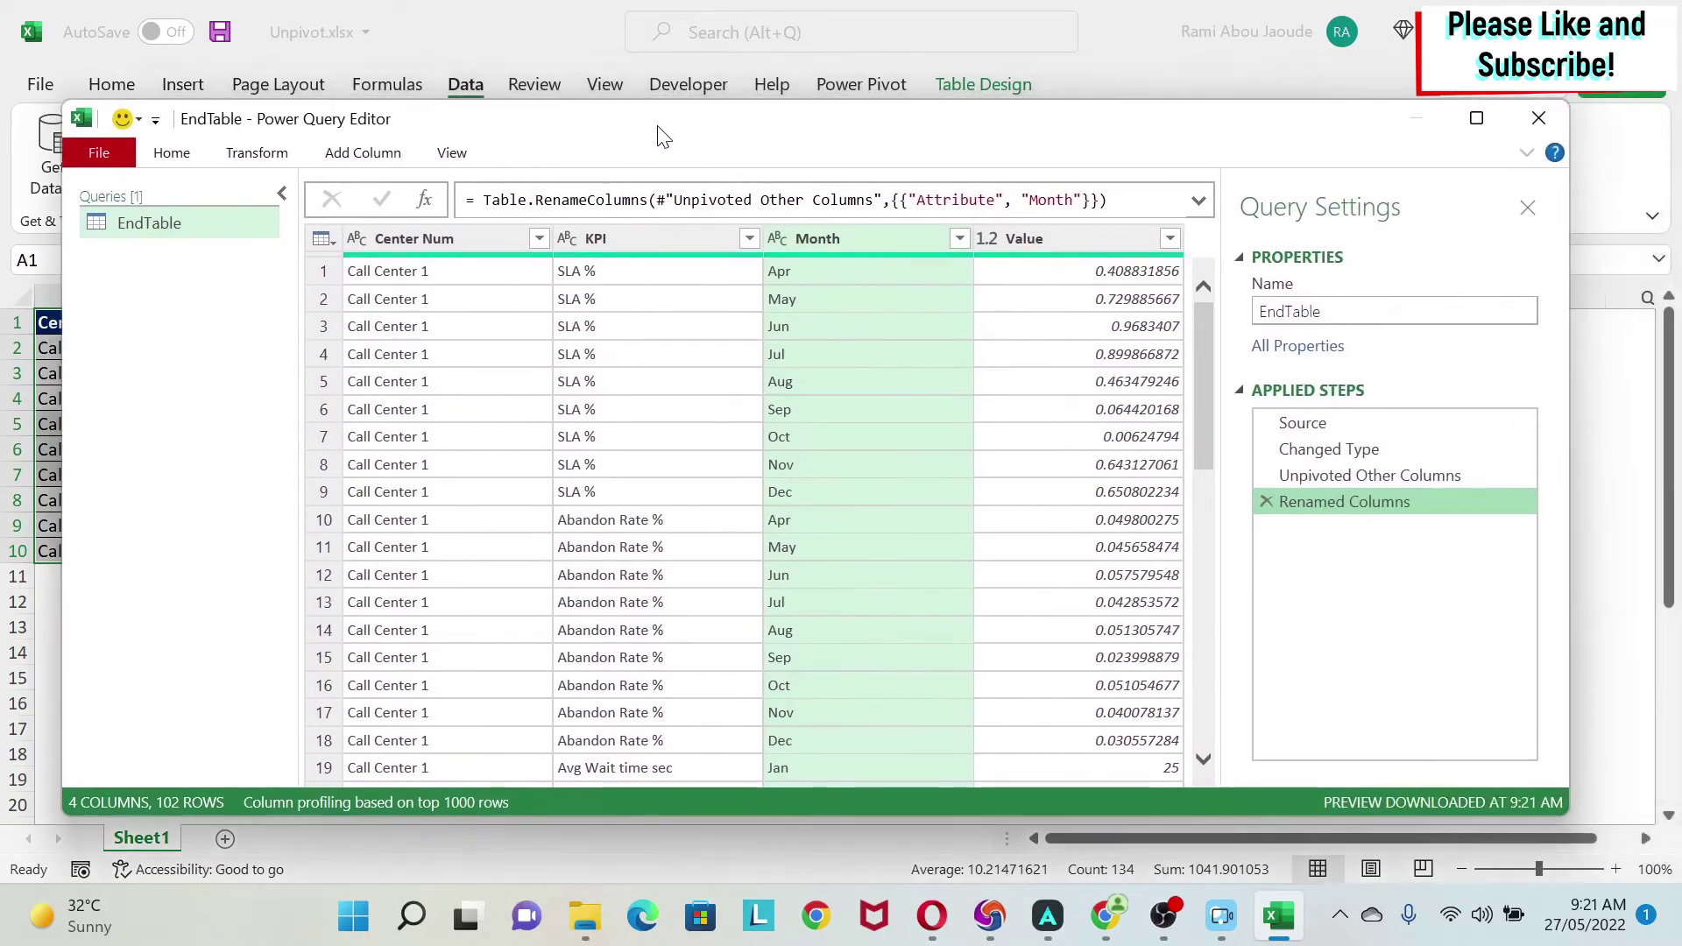
Return to the Changed Type step and select the Jan through Dec columns.
{"action": "left_click", "coordinate": [1357, 448]}
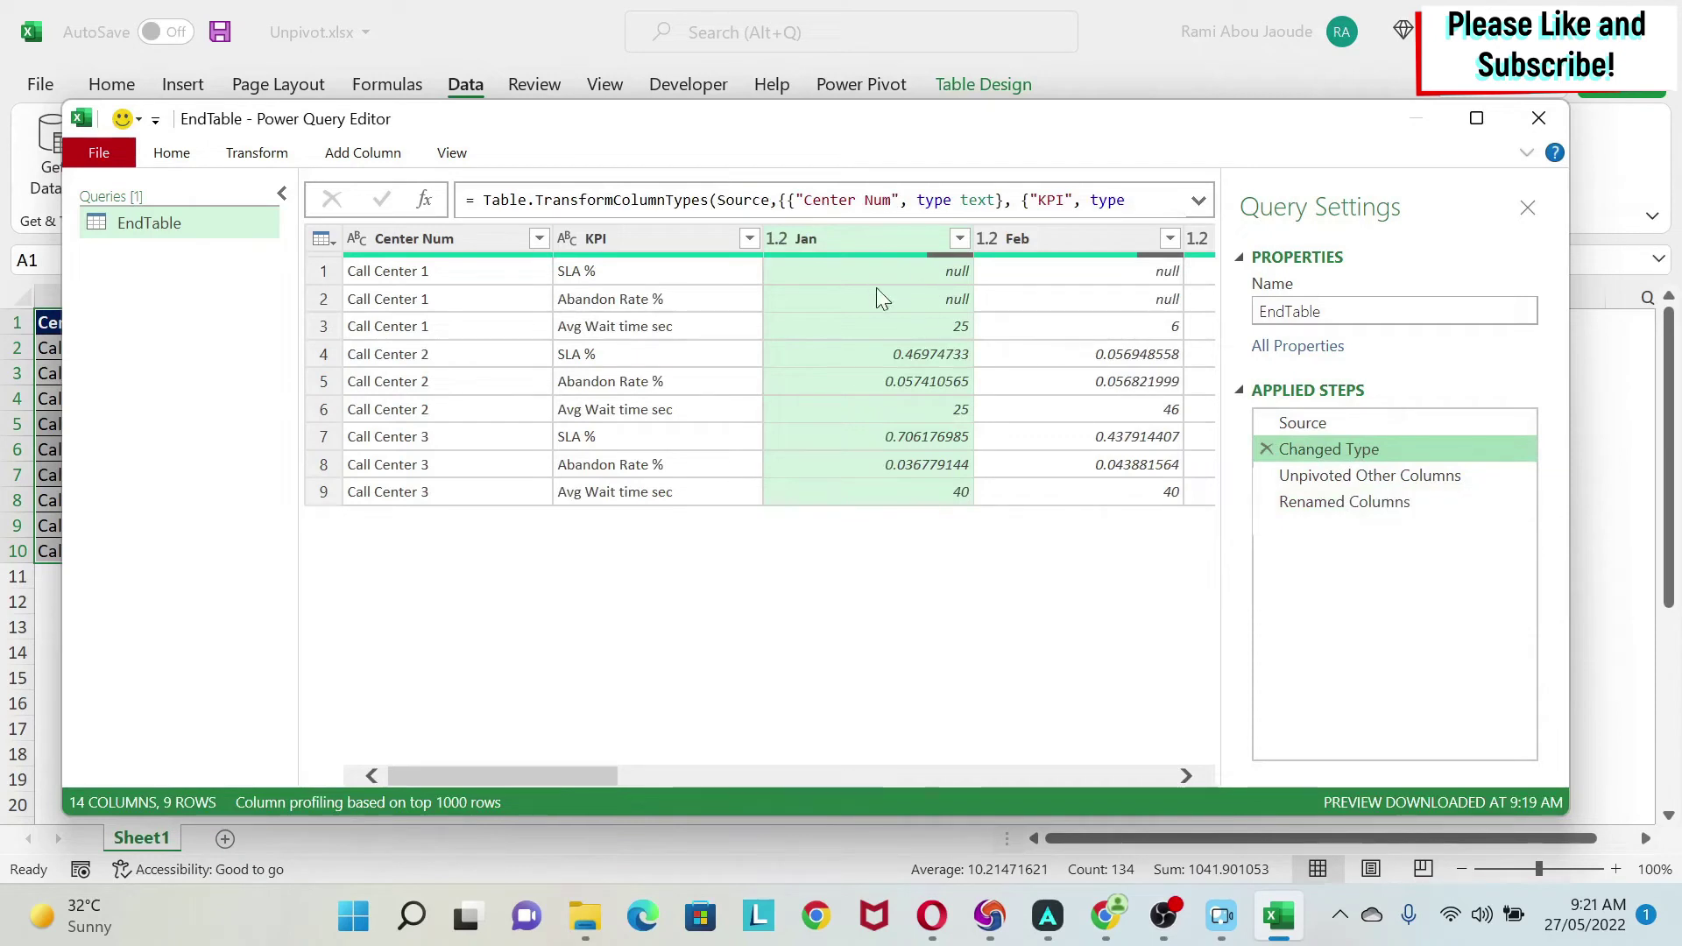
{"action": "left_click", "coordinate": [860, 235]}
{"action": "key", "text": "shift"}
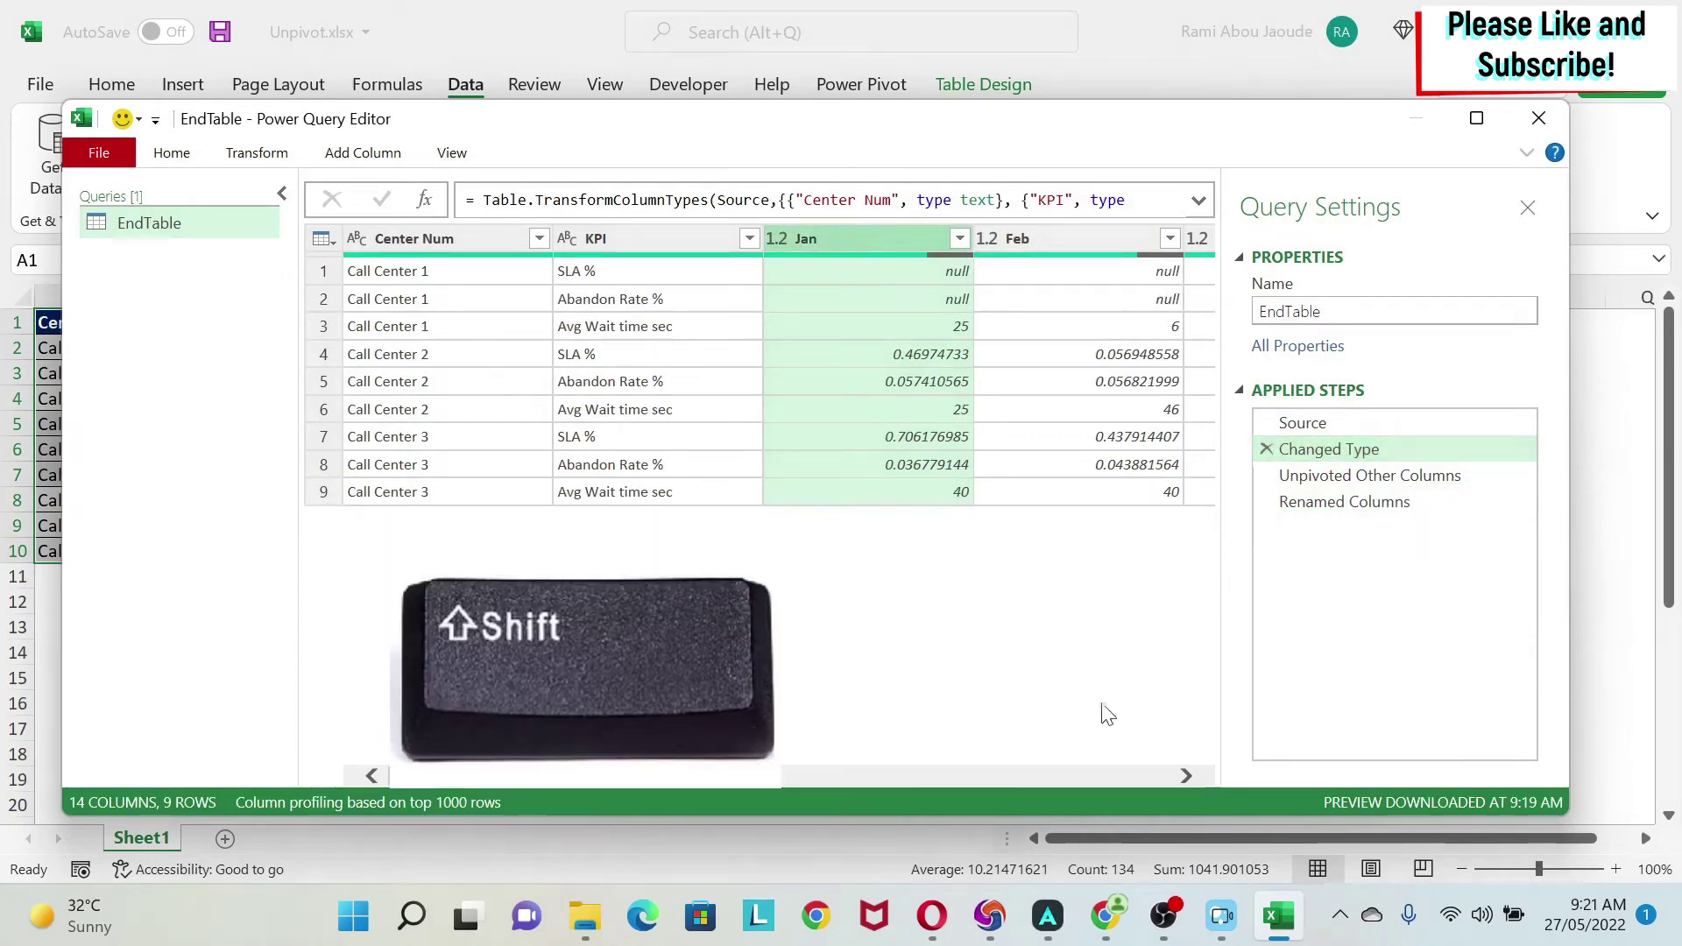
{"action": "left_click", "coordinate": [1184, 776]}
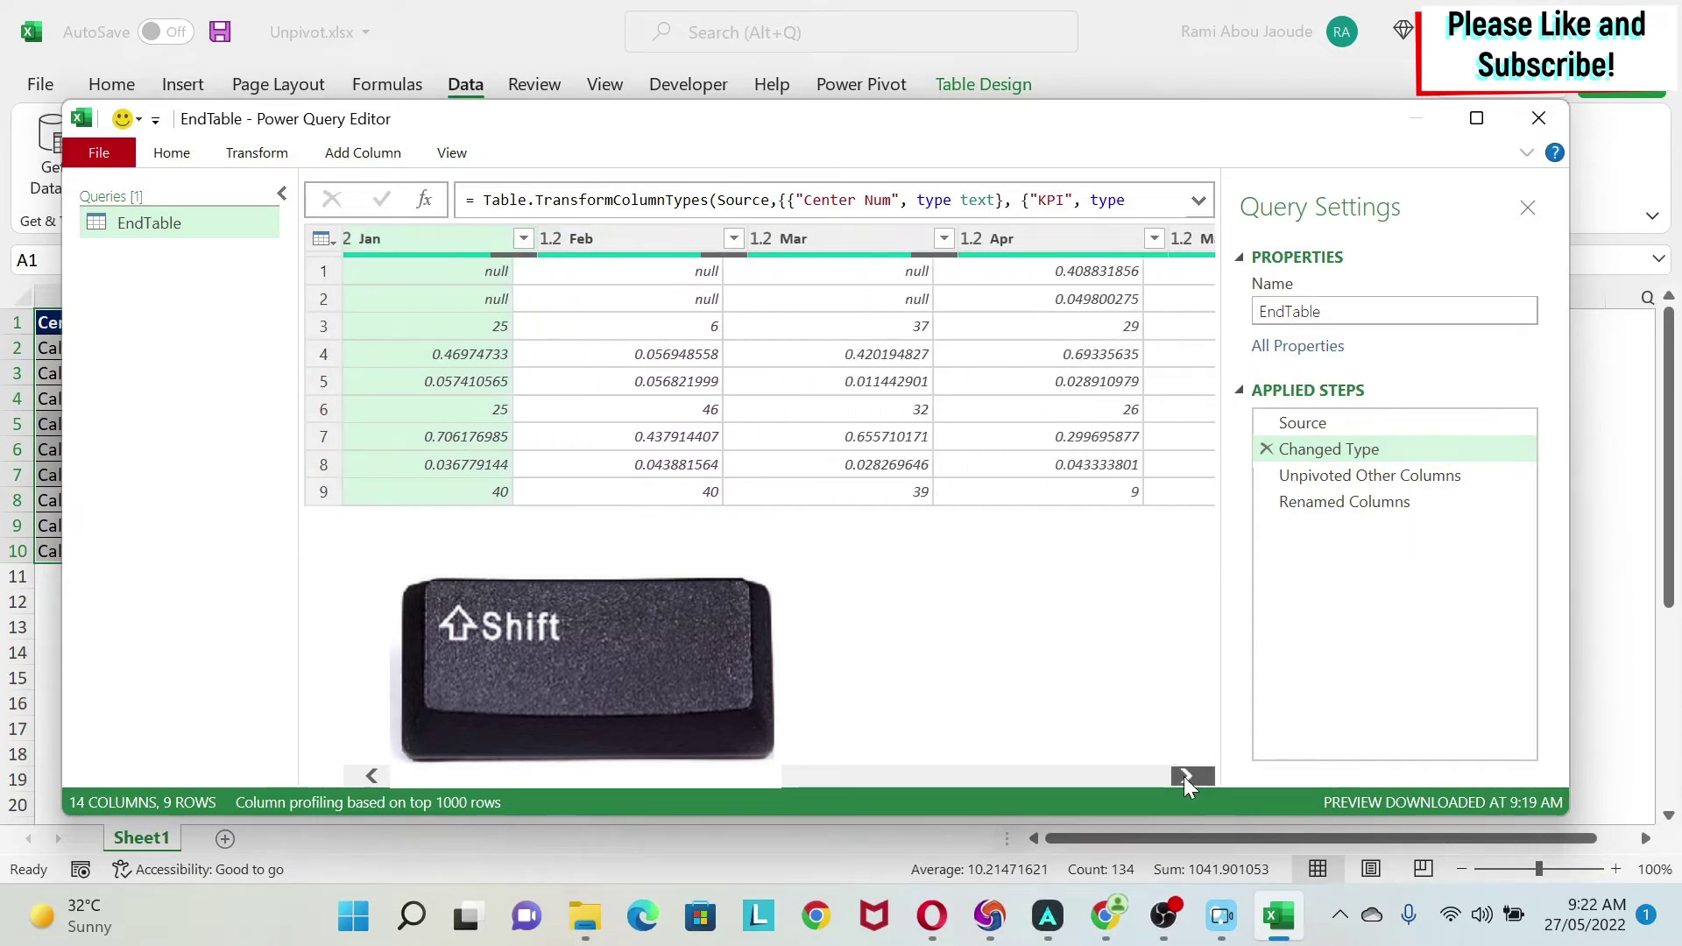
{"action": "left_click_drag", "start_coordinate": [1185, 776], "coordinate": [1185, 776]}
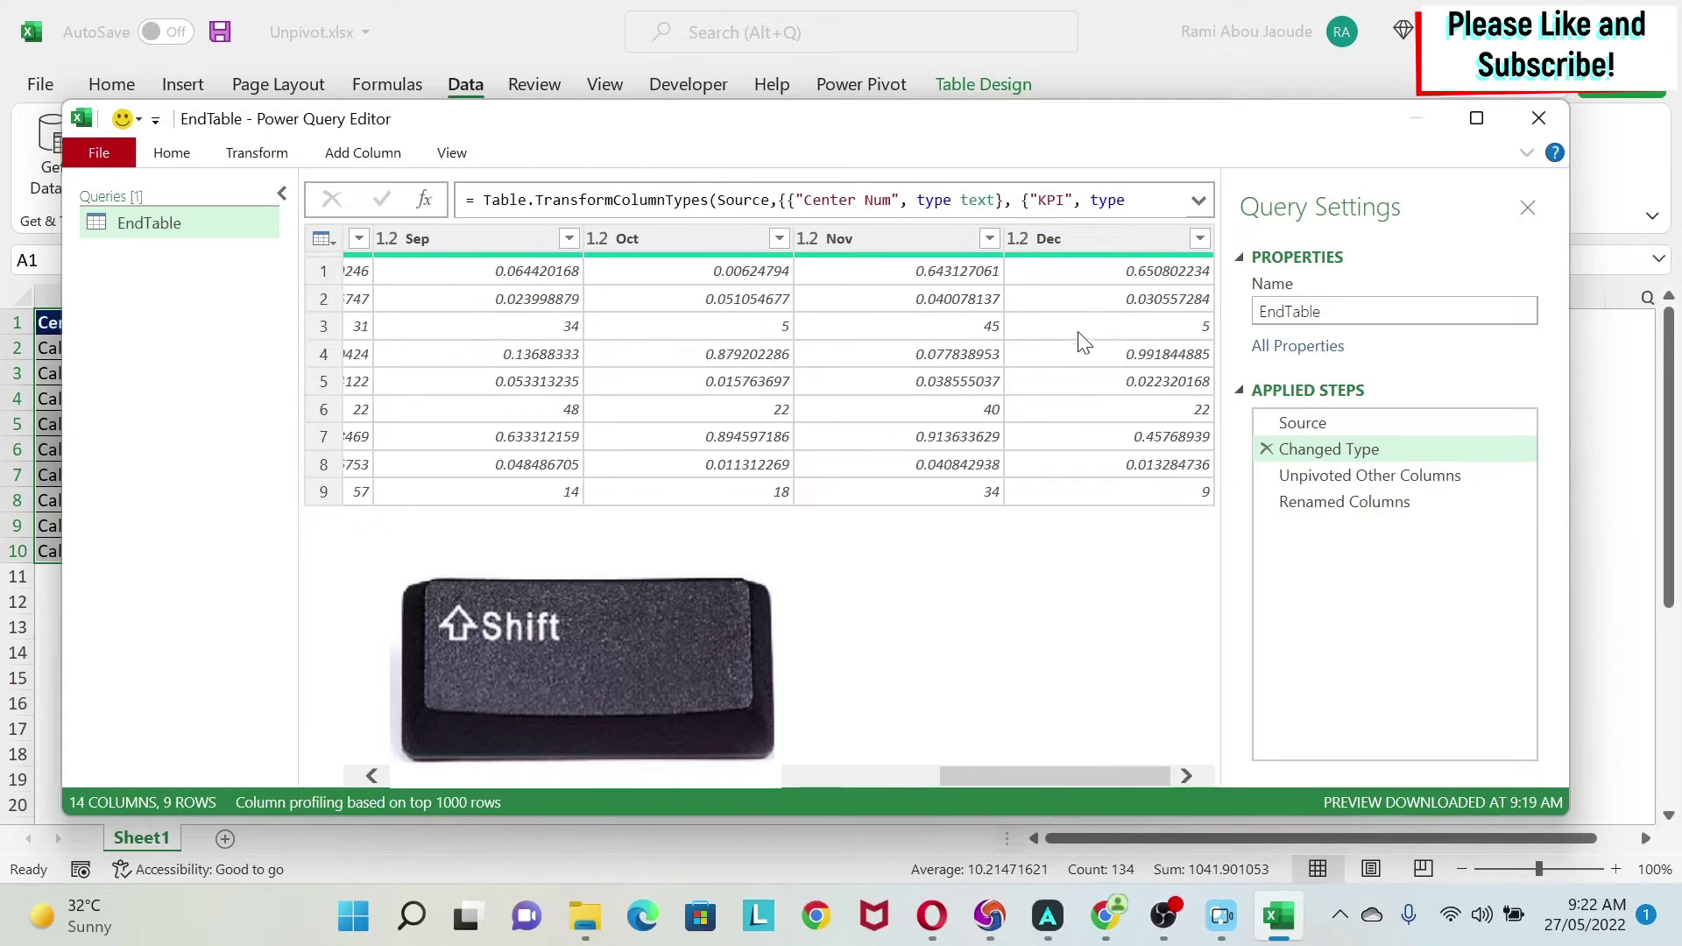
{"action": "left_click", "coordinate": [1079, 240], "text": "shift"}
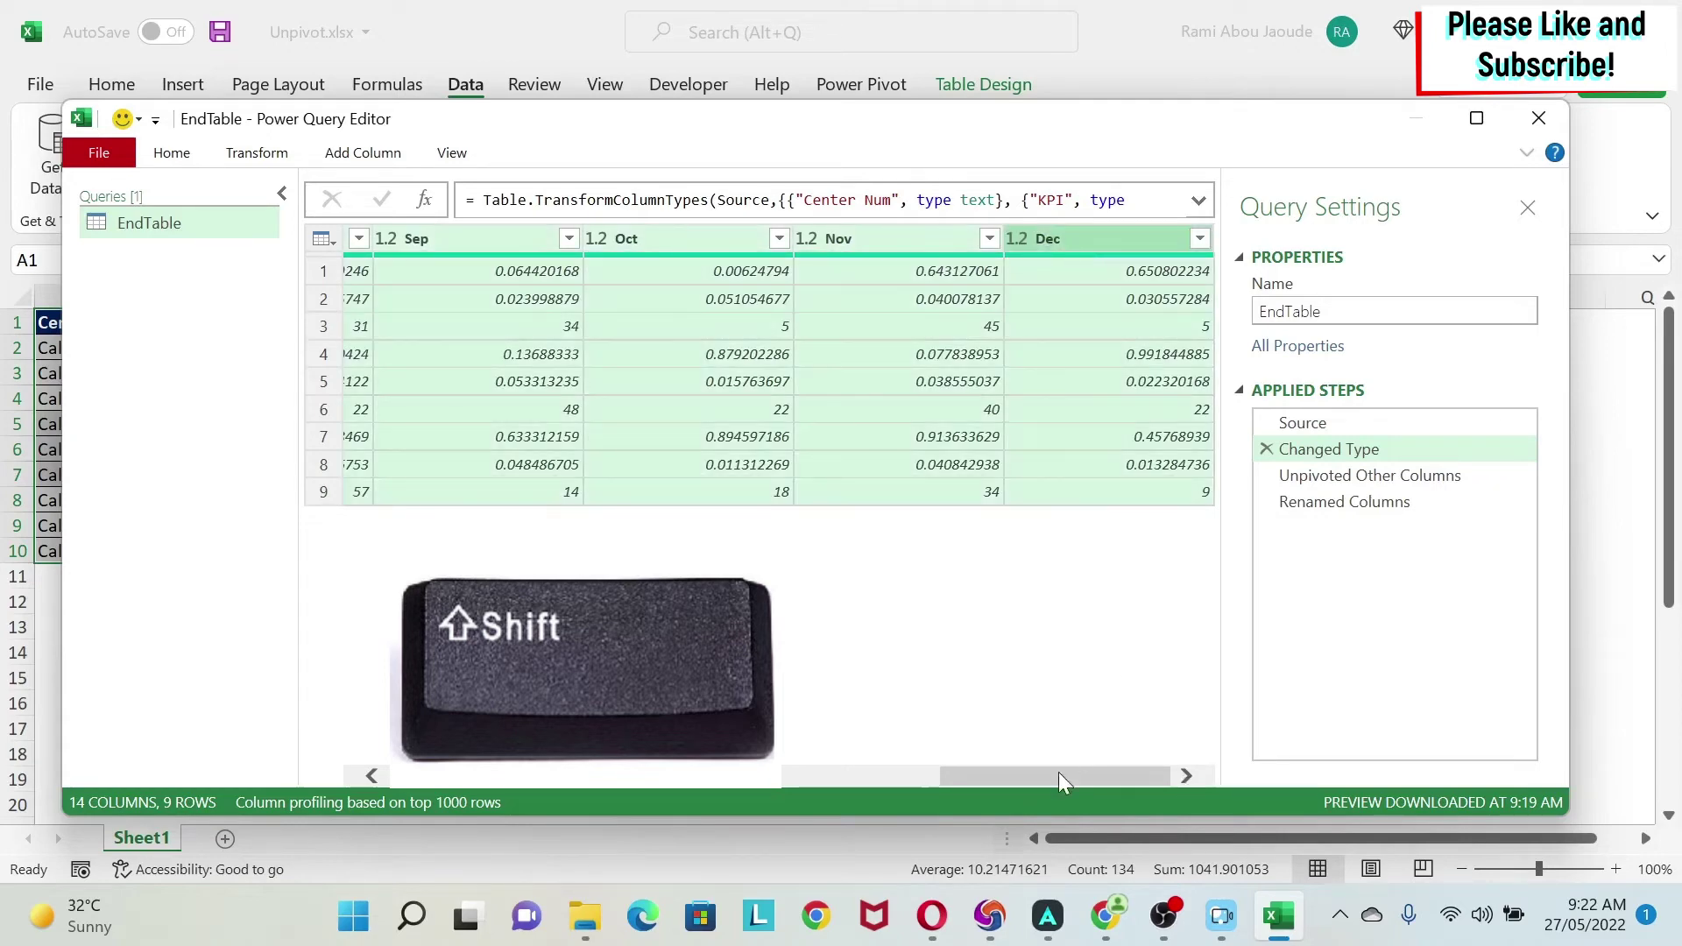
{"action": "left_click_drag", "start_coordinate": [1058, 771], "coordinate": [533, 769]}
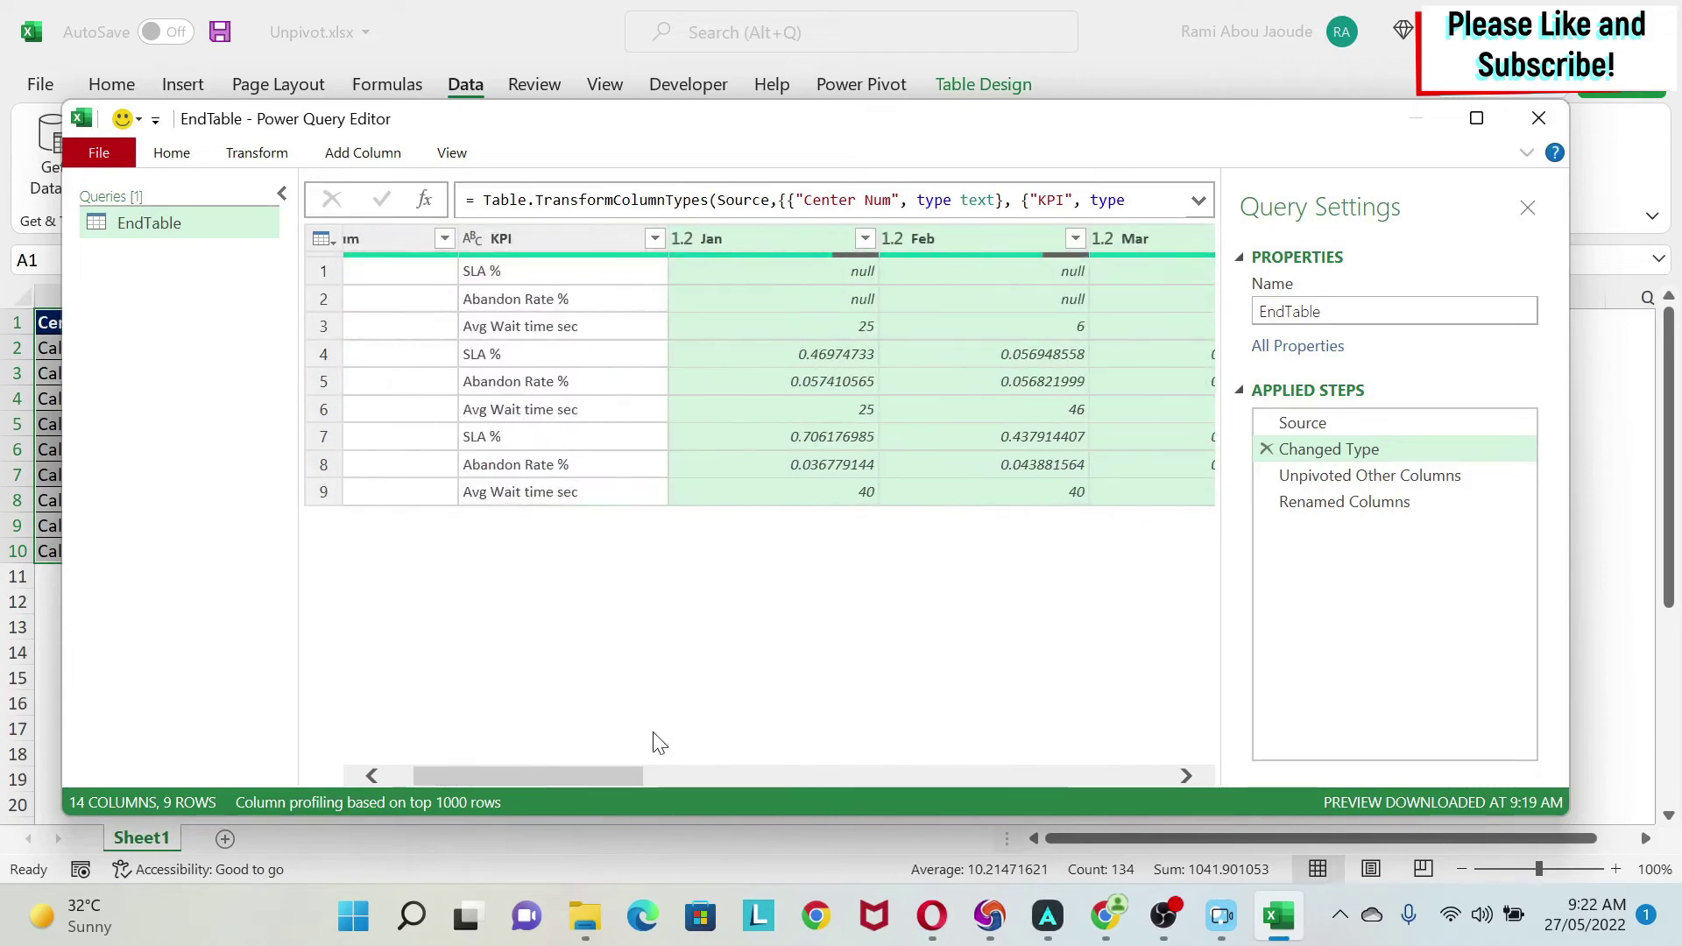
{"action": "left_click", "coordinate": [262, 153]}
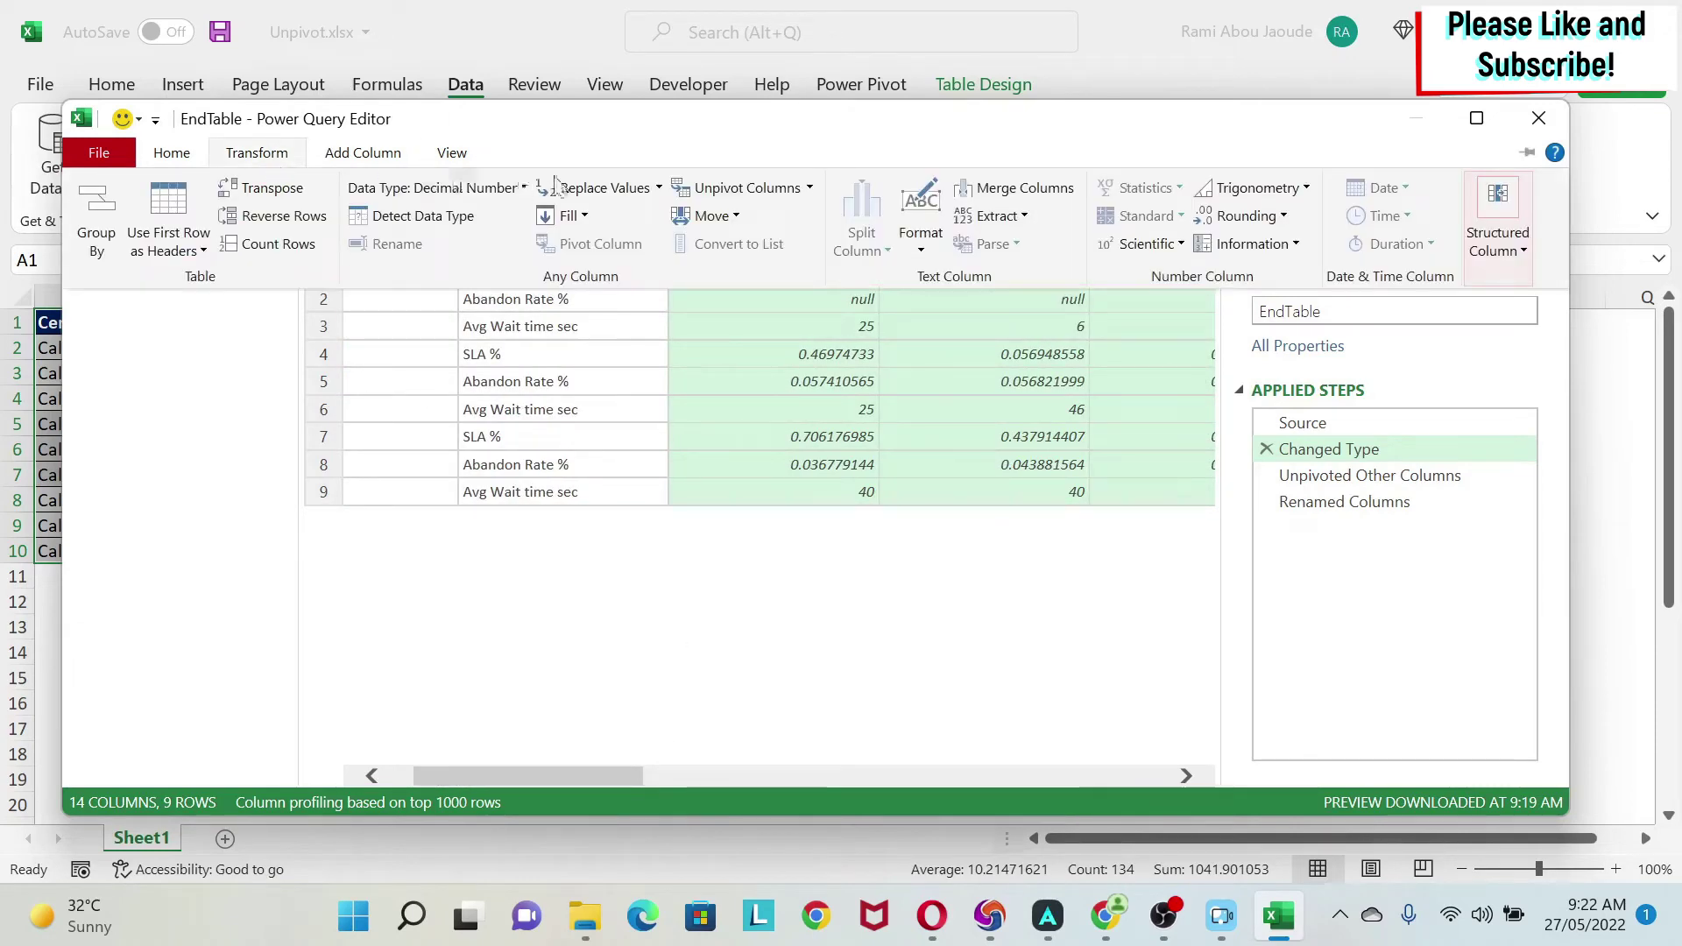
Insert a Replaced Value step turning null into 0 before the unpivot, giving 108 rows.
{"action": "left_click", "coordinate": [613, 187]}
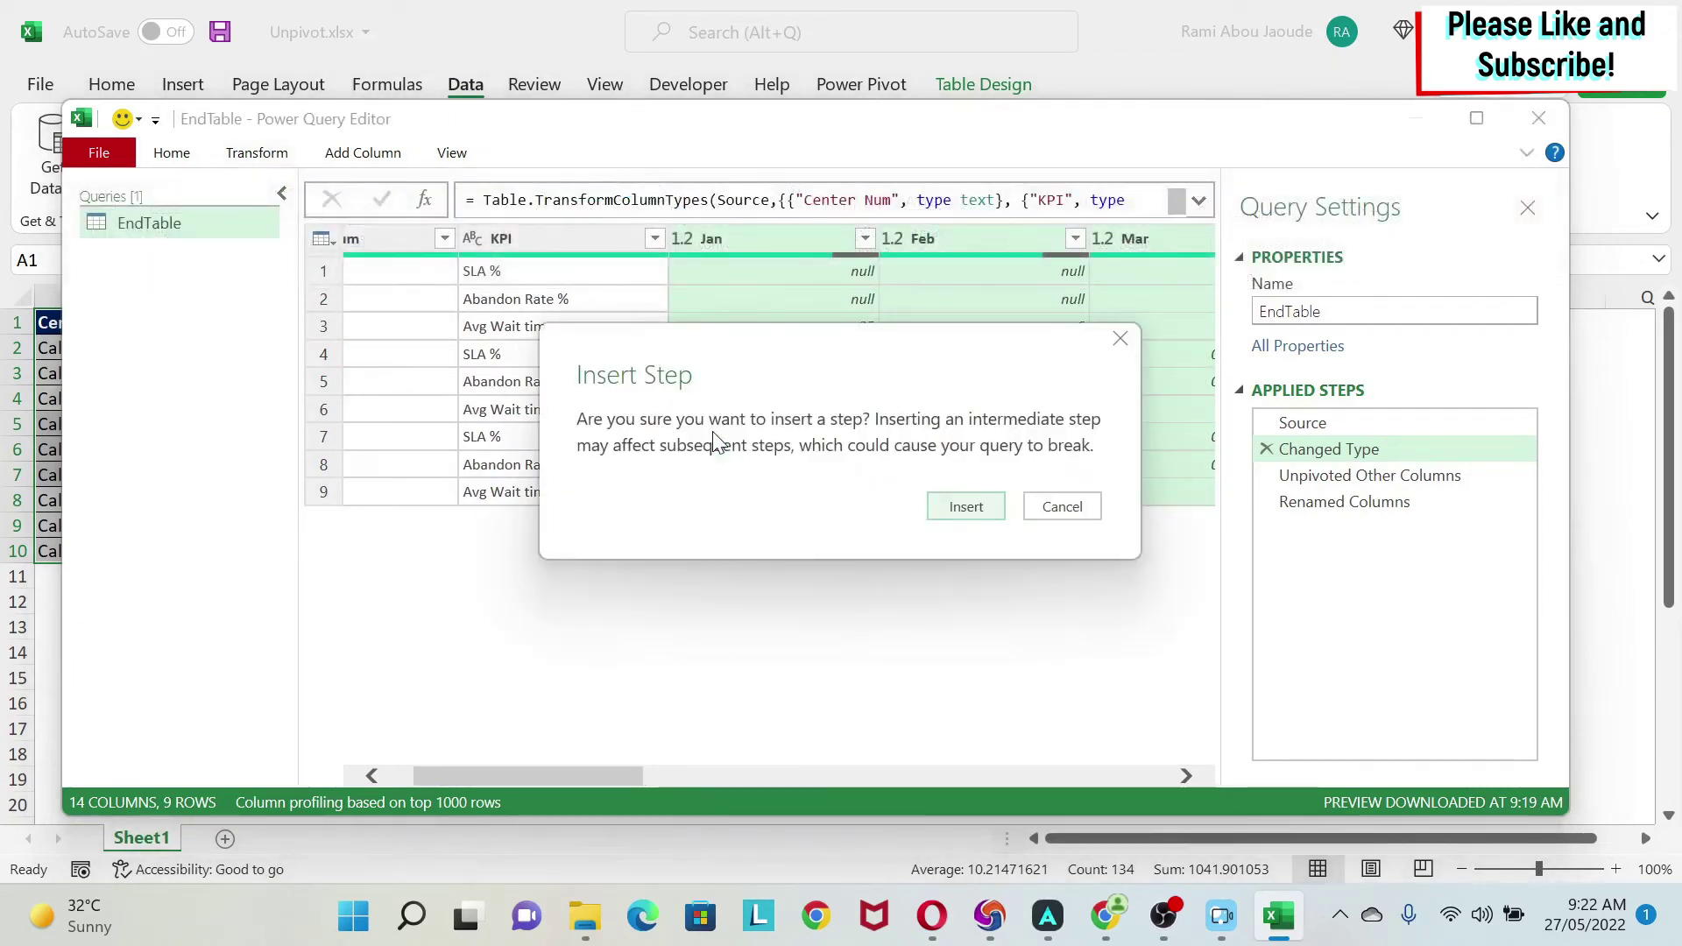
{"action": "left_click", "coordinate": [983, 507]}
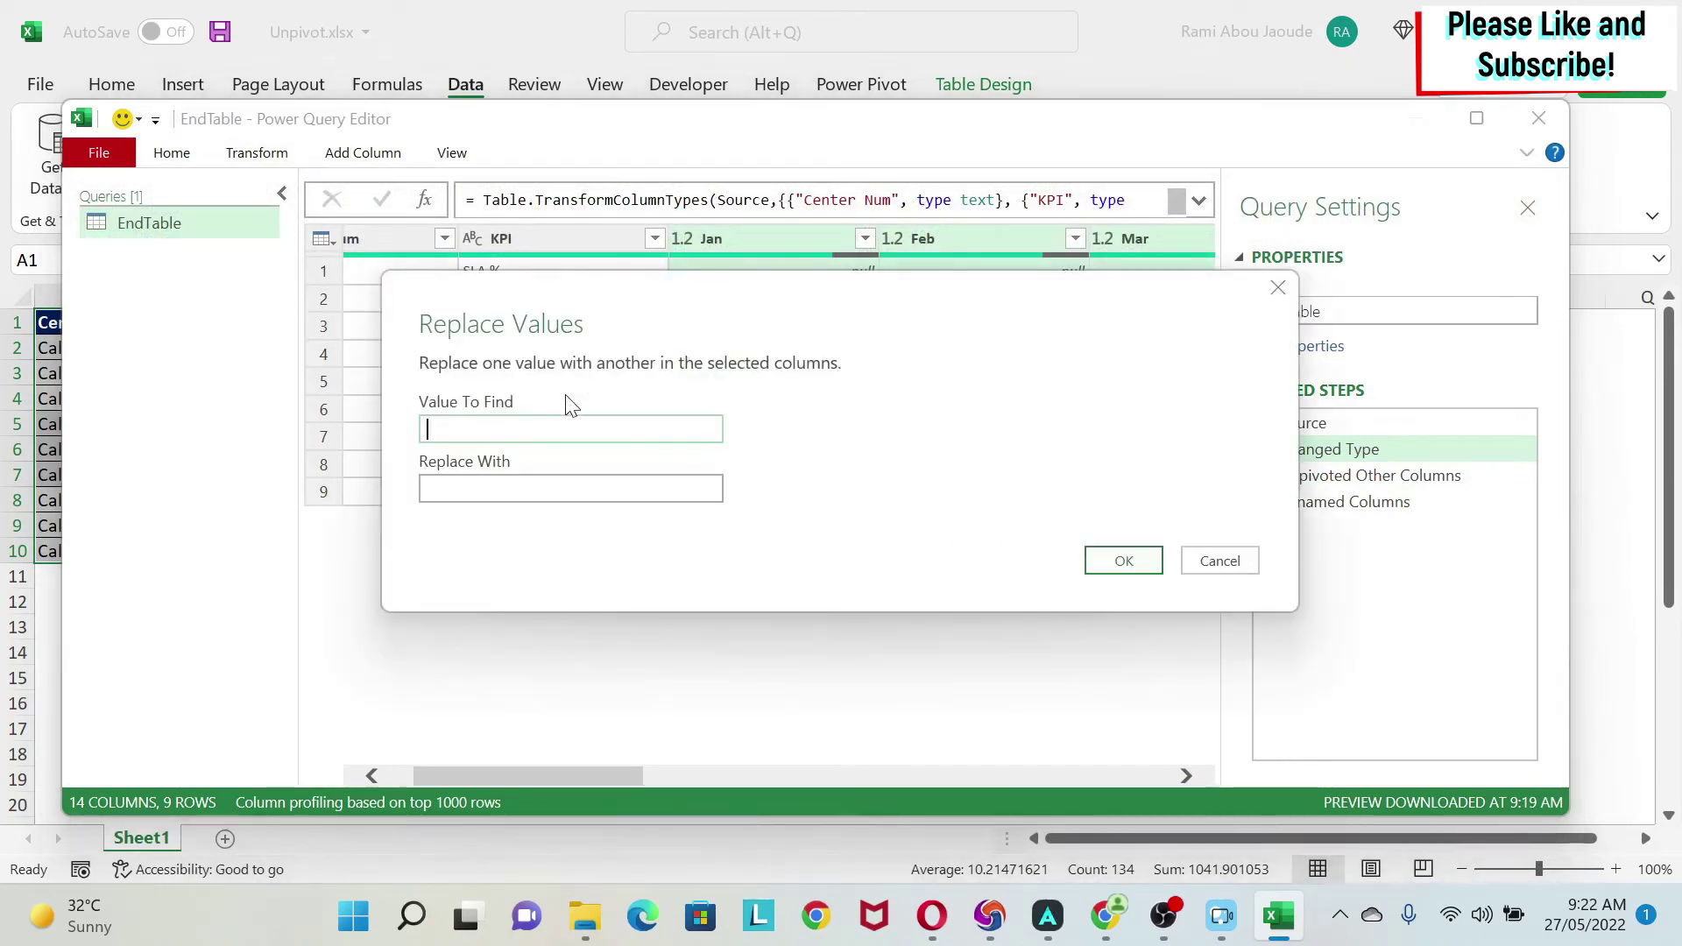
{"action": "type", "text": "null"}
{"action": "key", "text": "Tab"}
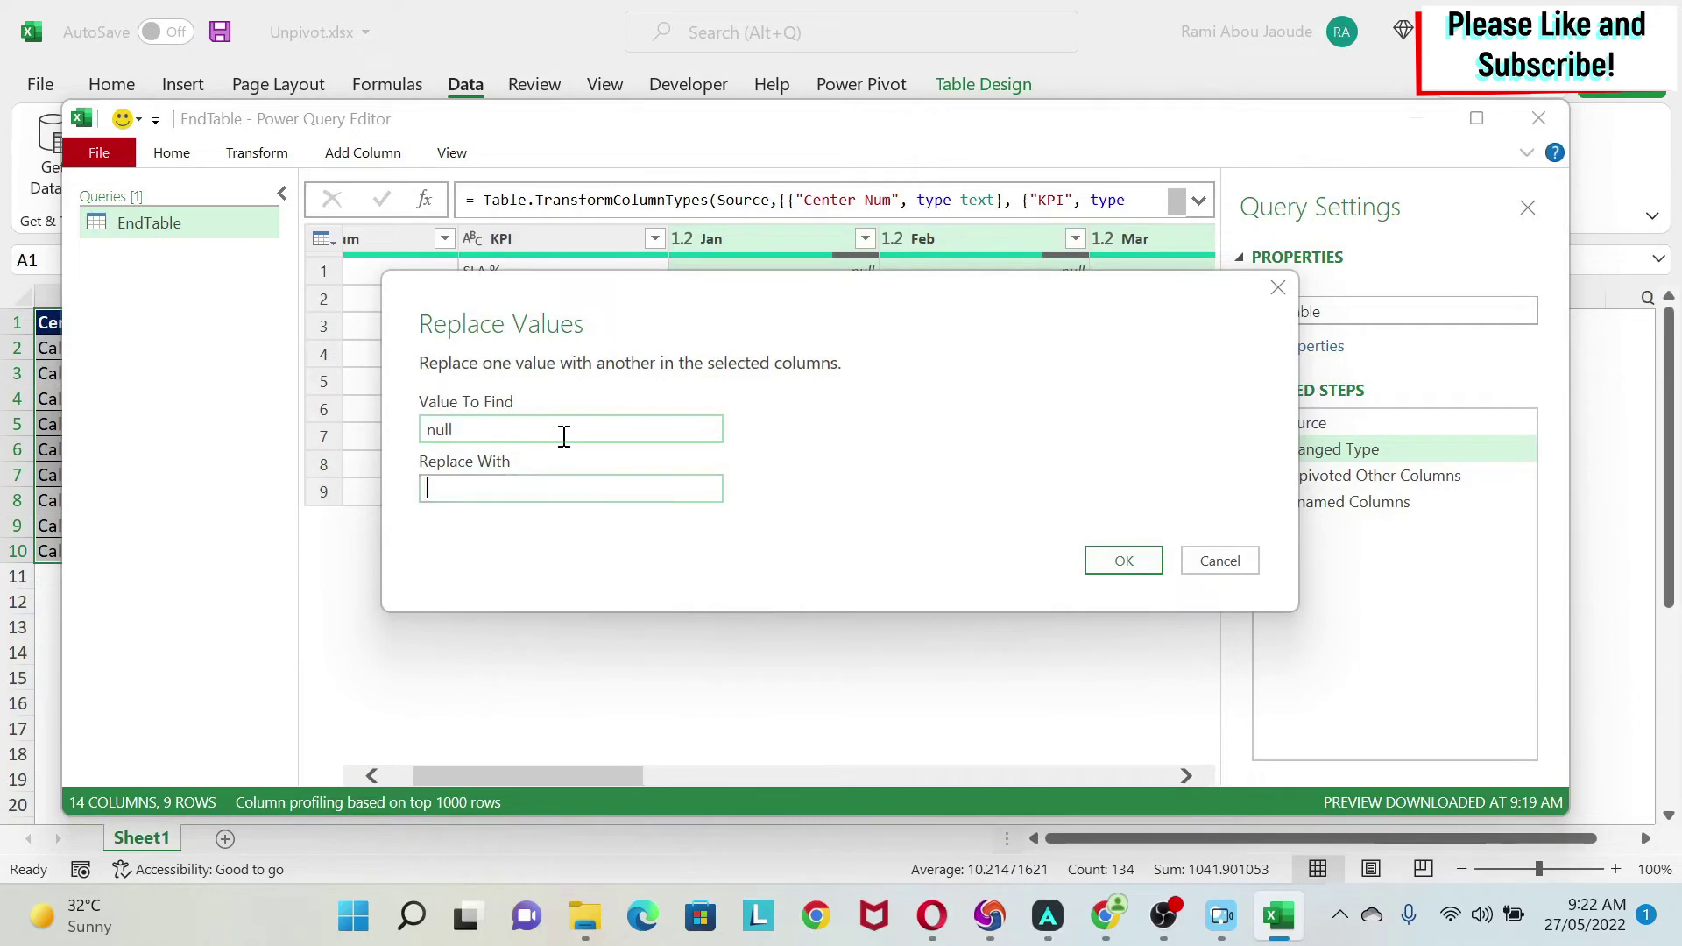
{"action": "type", "text": "0"}
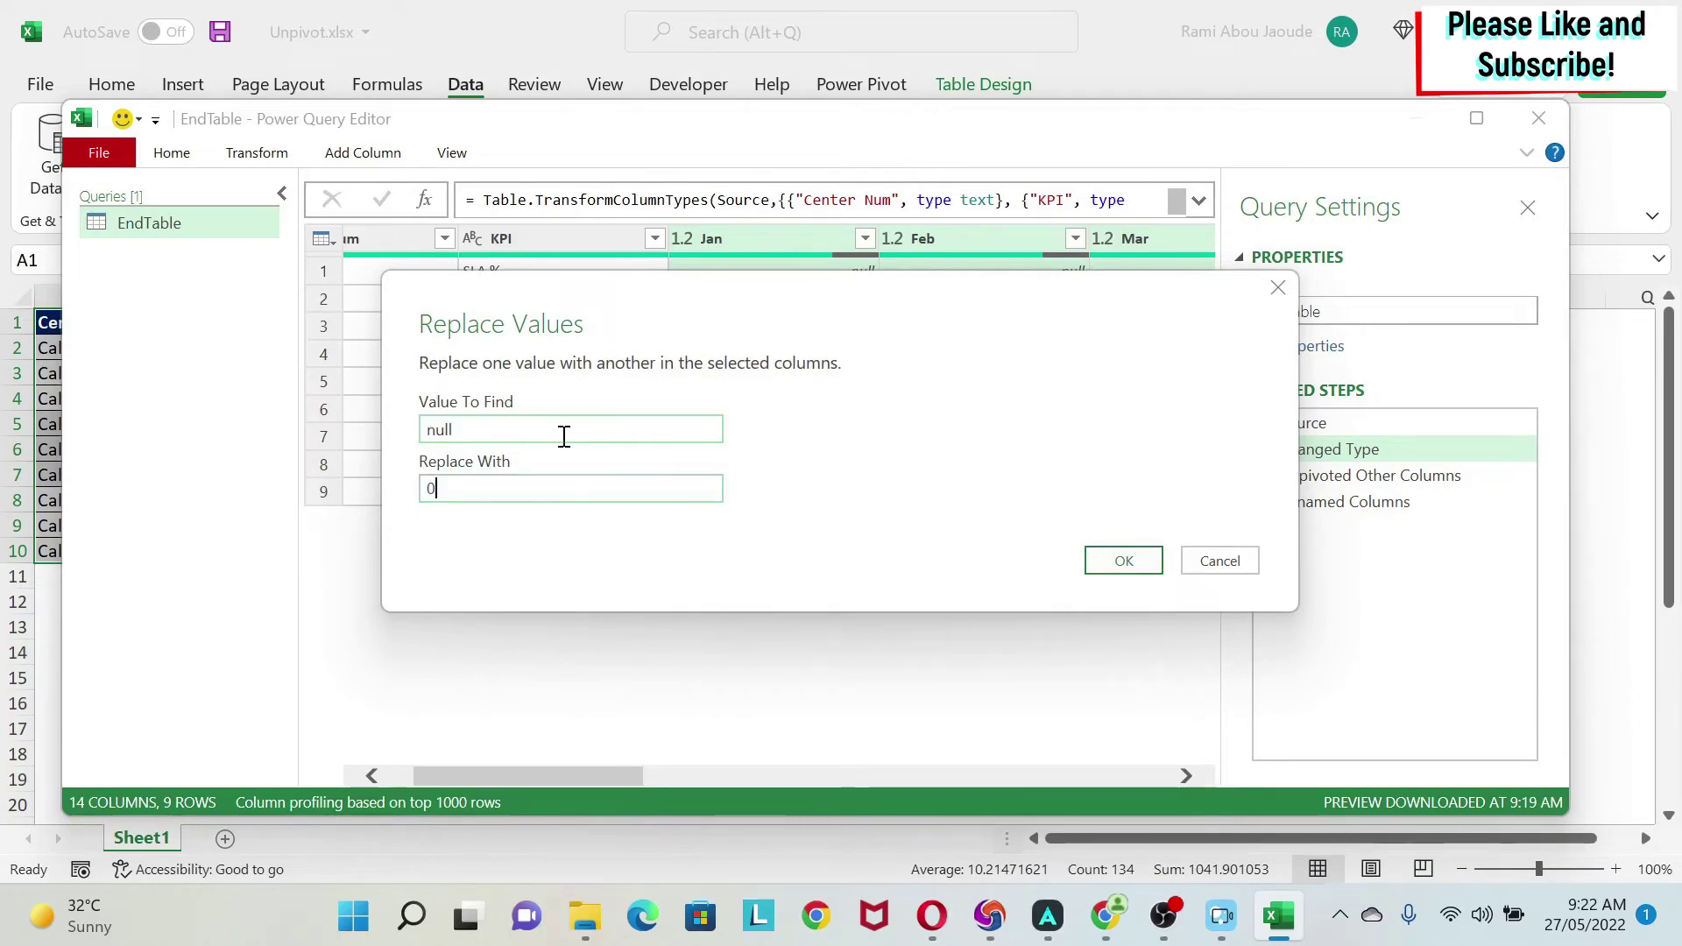
{"action": "left_click", "coordinate": [1123, 561]}
{"action": "left_click", "coordinate": [1378, 524]}
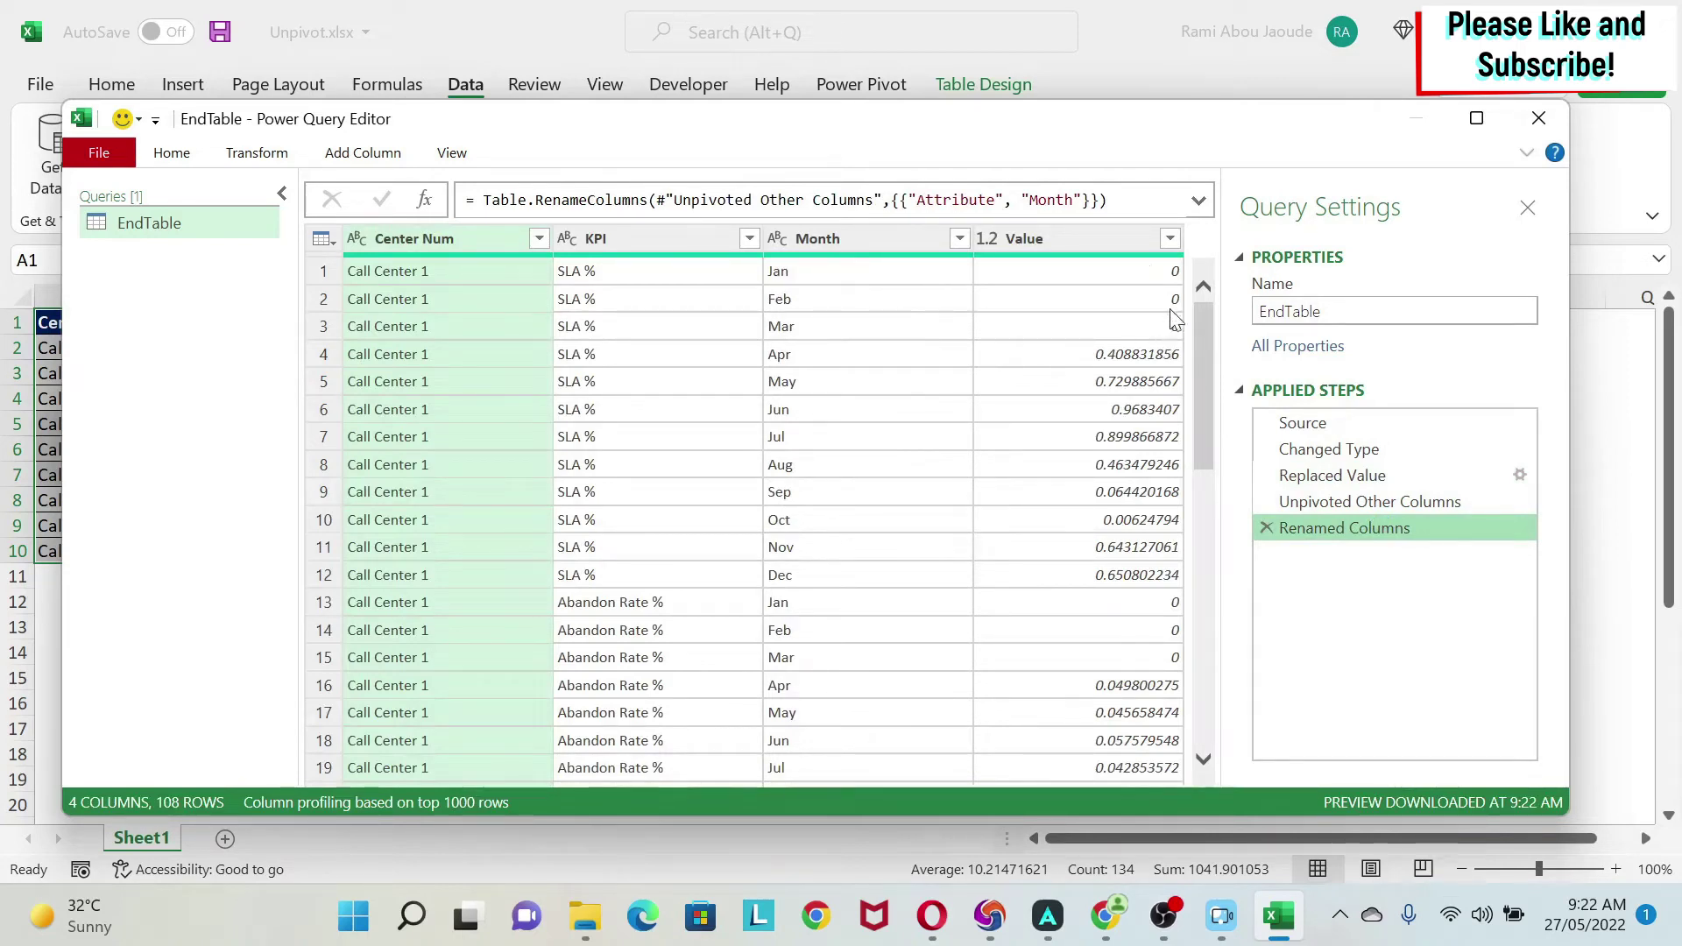
{"action": "left_click", "coordinate": [1537, 122]}
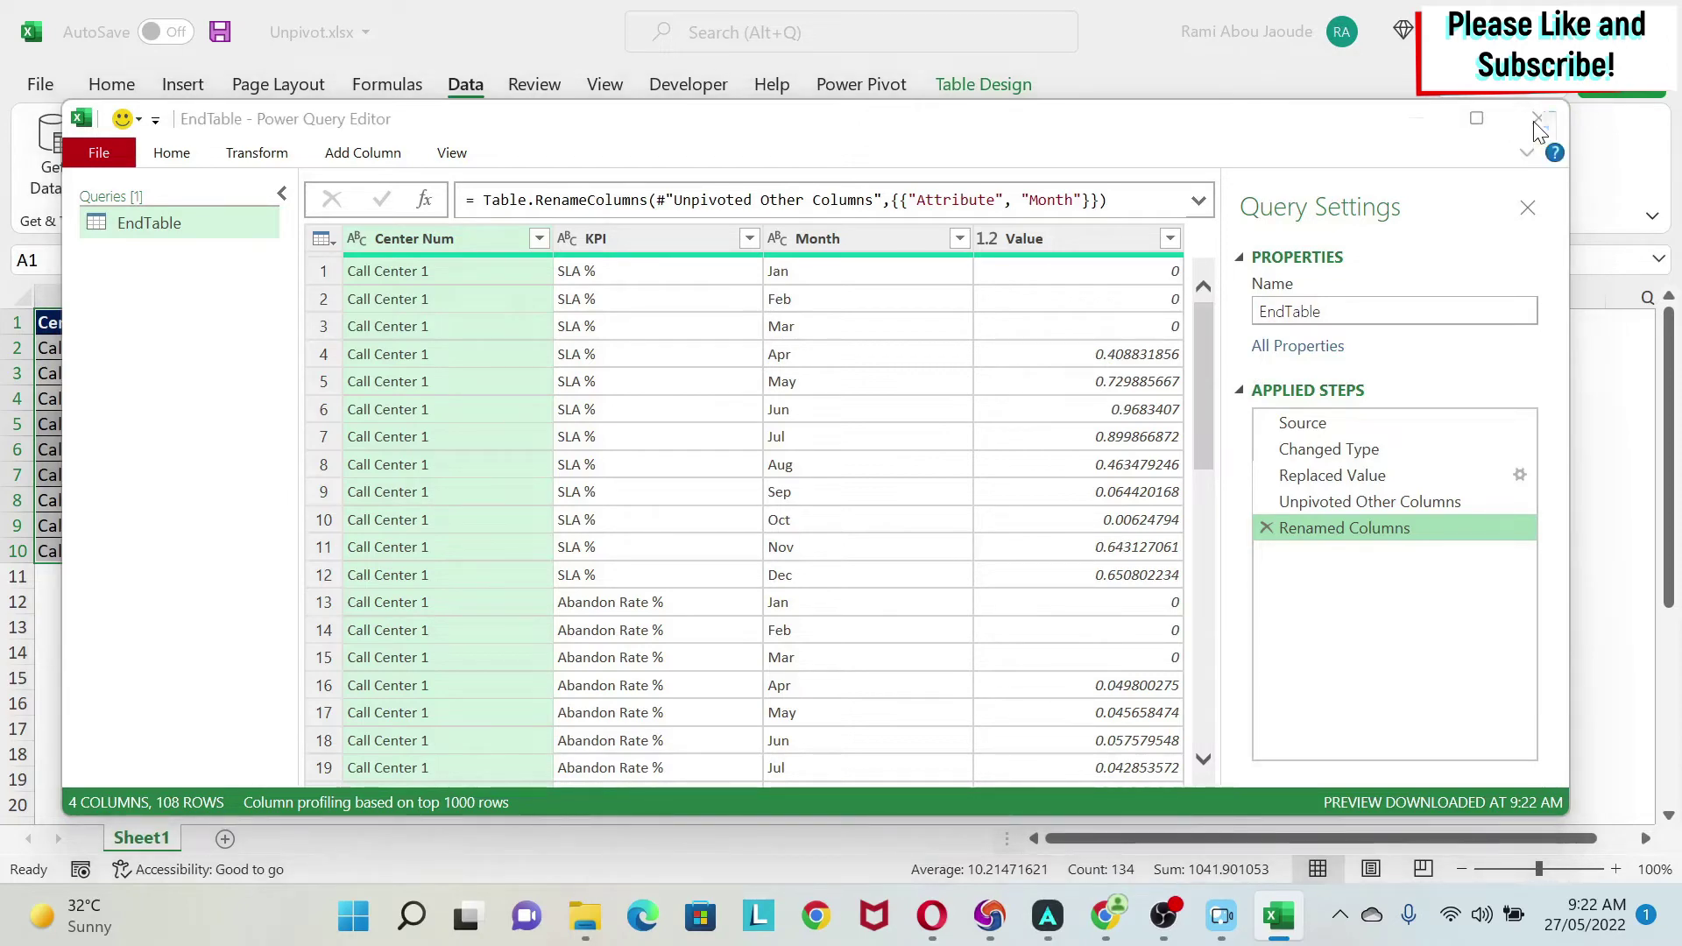
Keep the query changes so EndTable loads to its own sheet, then select columns A–D.
{"action": "left_click", "coordinate": [867, 496]}
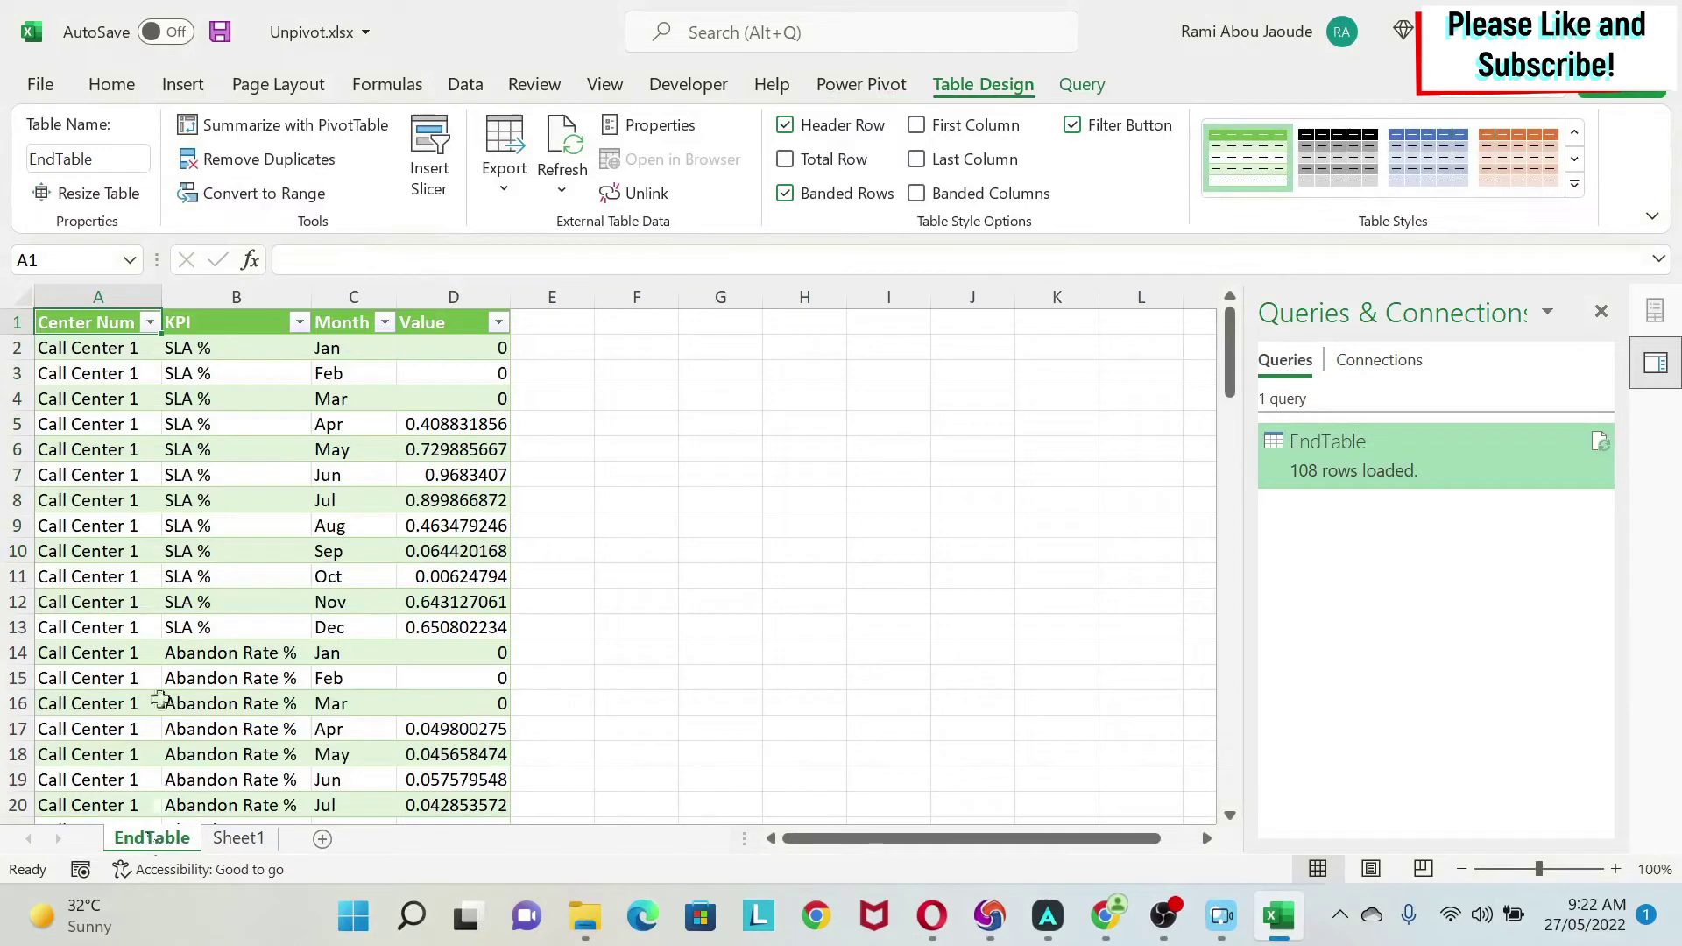
{"action": "key", "text": "Down"}
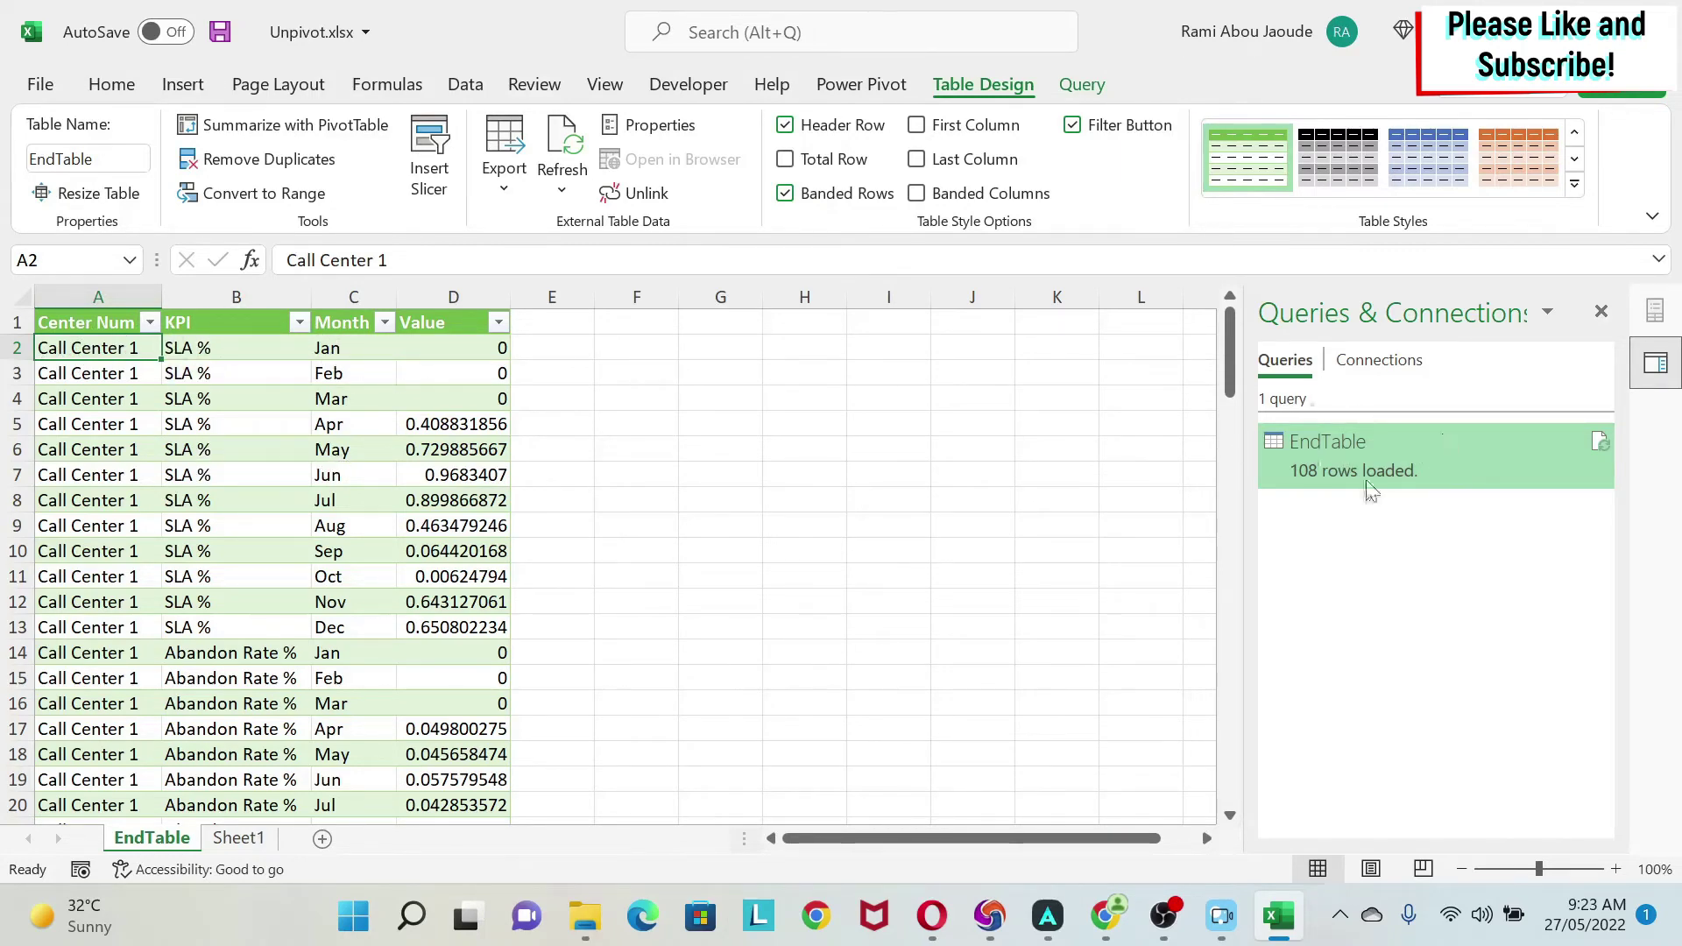
{"action": "mouse_move", "coordinate": [1476, 469]}
{"action": "key", "text": "ctrl+z"}
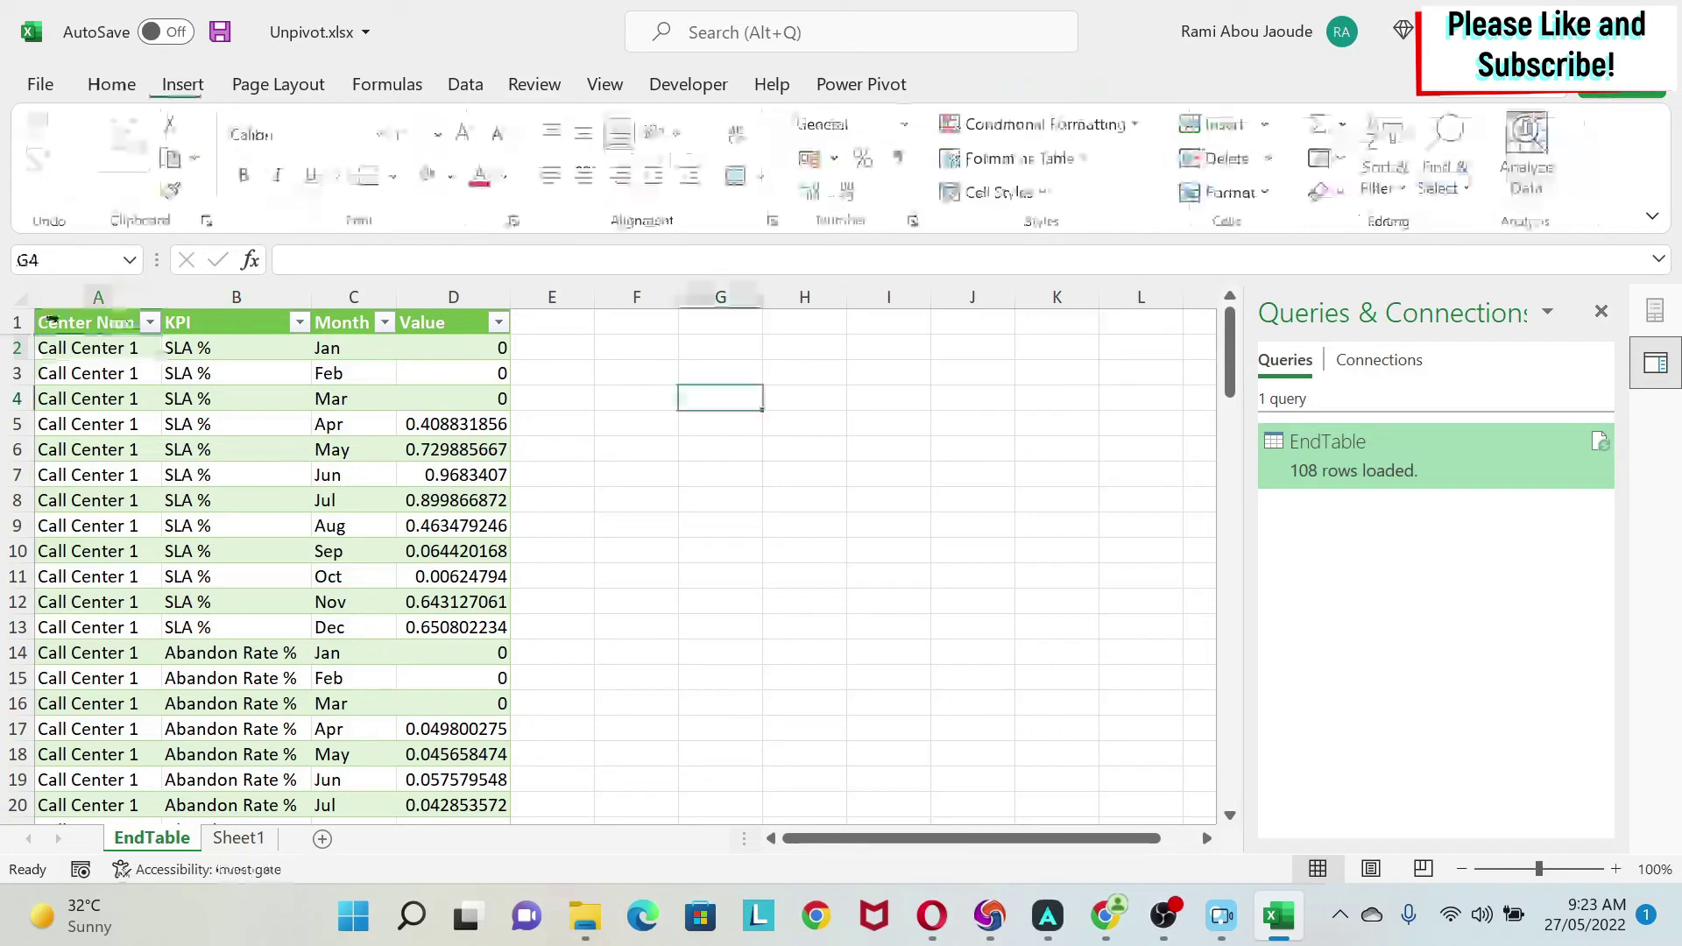
{"action": "left_click_drag", "start_coordinate": [77, 289], "coordinate": [465, 289]}
Insert a PivotTable from EndTable on the existing worksheet at EndTable!$G$3.
{"action": "left_click", "coordinate": [182, 85]}
{"action": "left_click", "coordinate": [64, 149]}
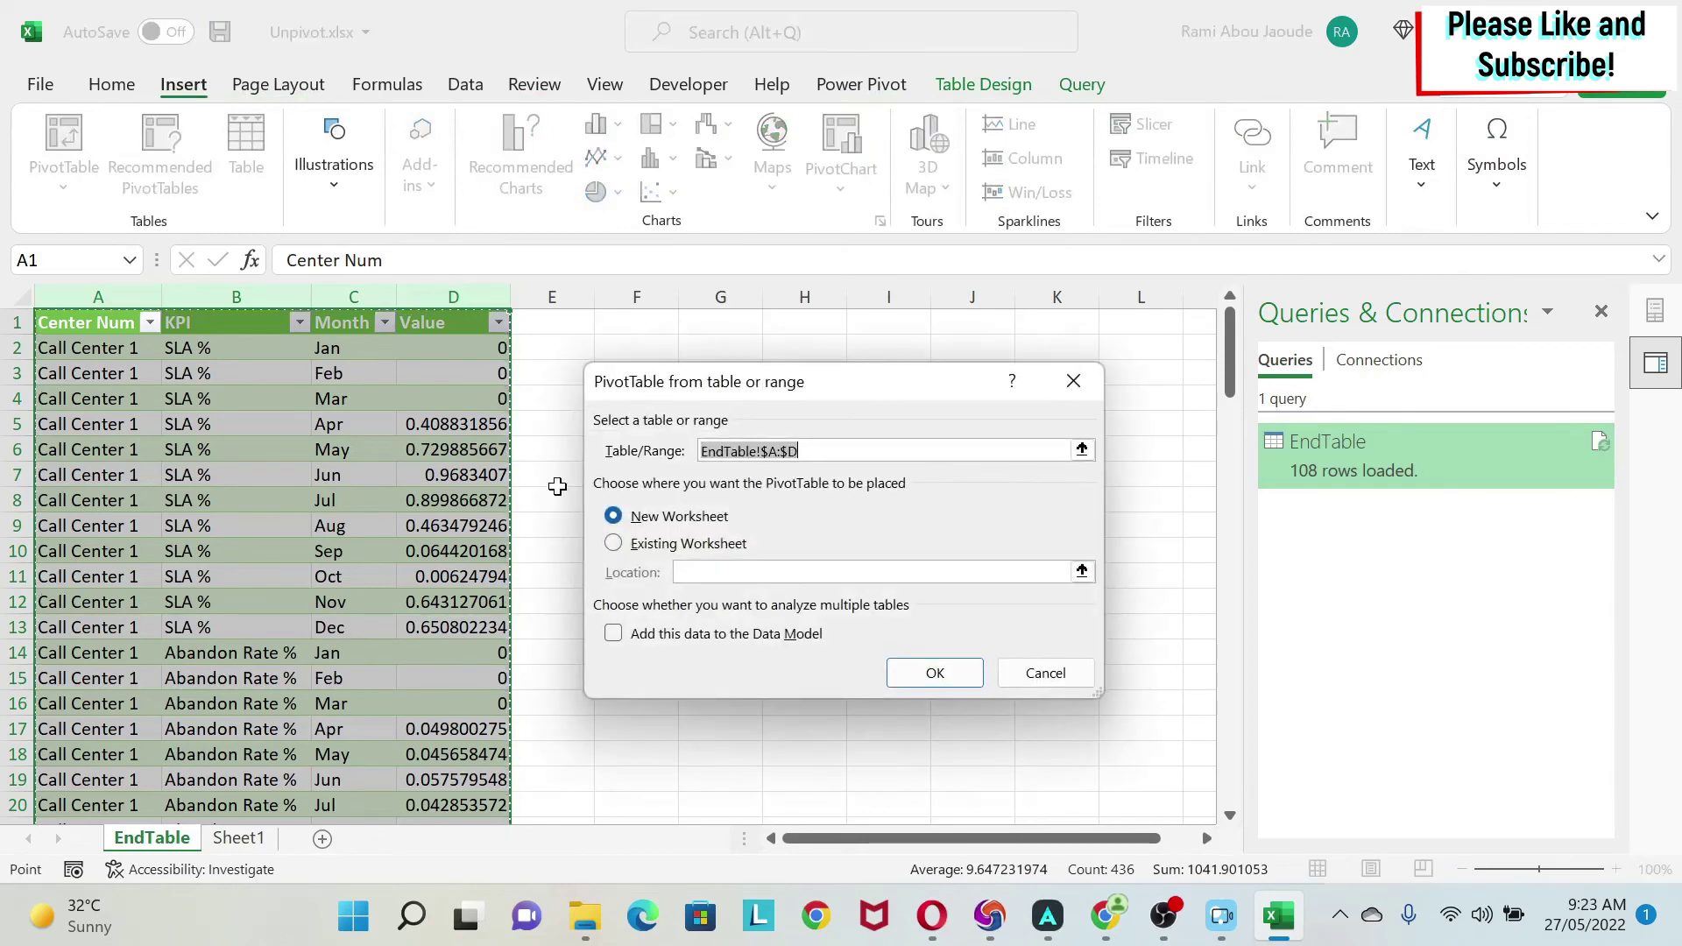
{"action": "left_click", "coordinate": [653, 545]}
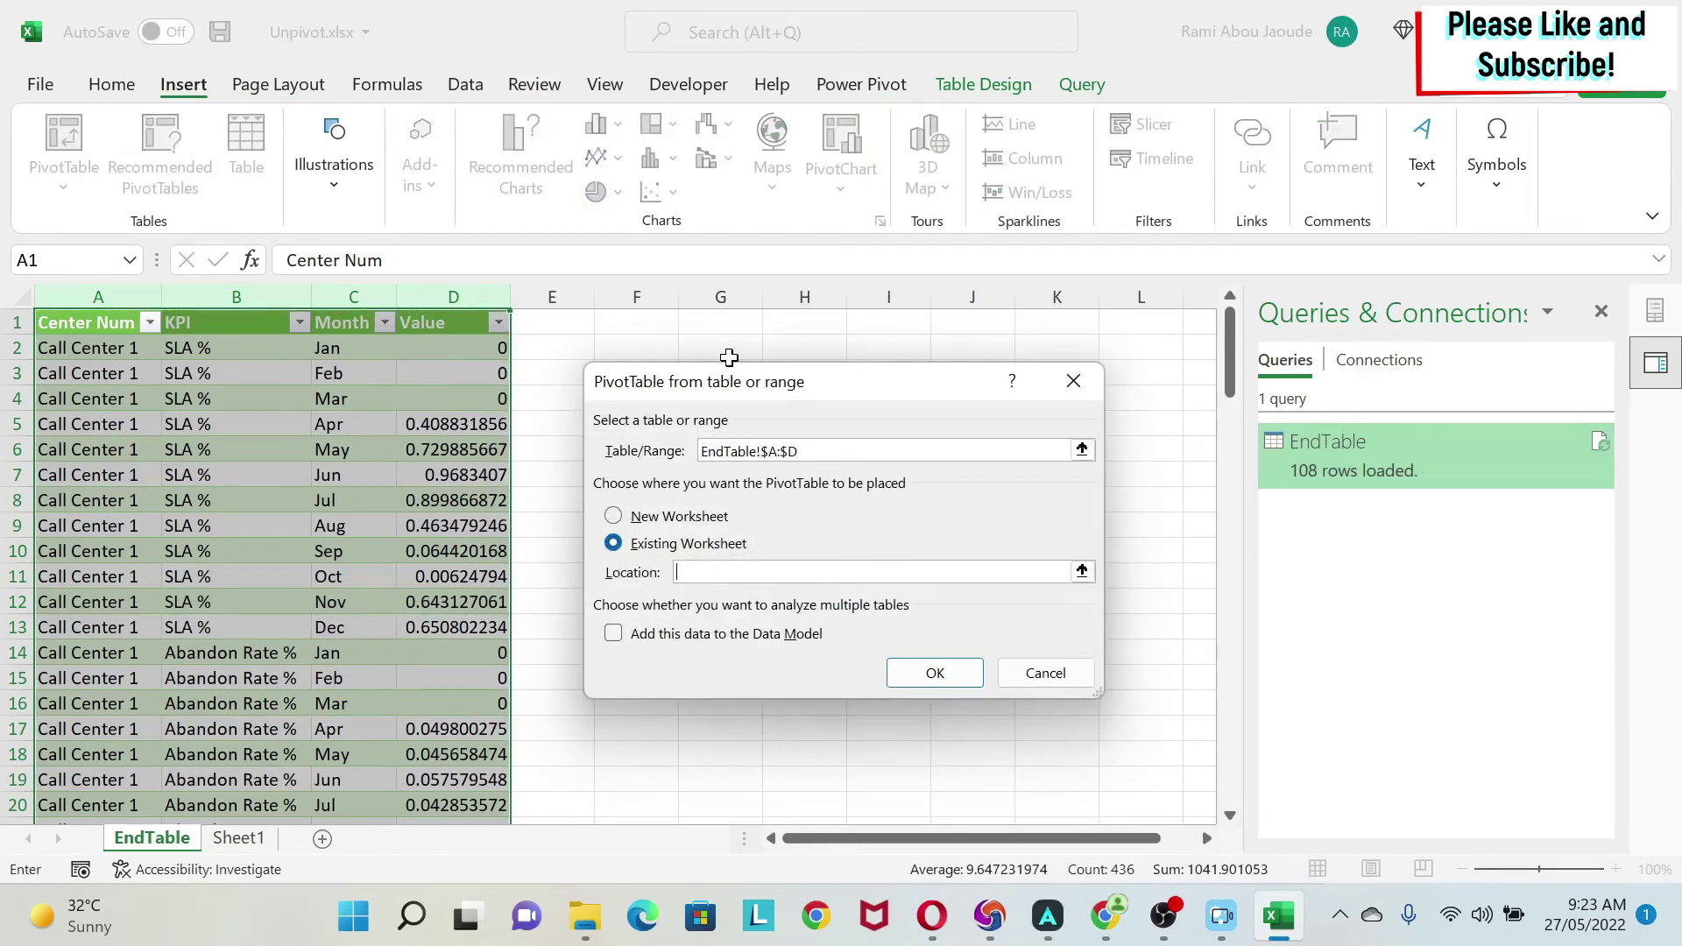
{"action": "left_click", "coordinate": [729, 354]}
{"action": "left_click", "coordinate": [731, 362]}
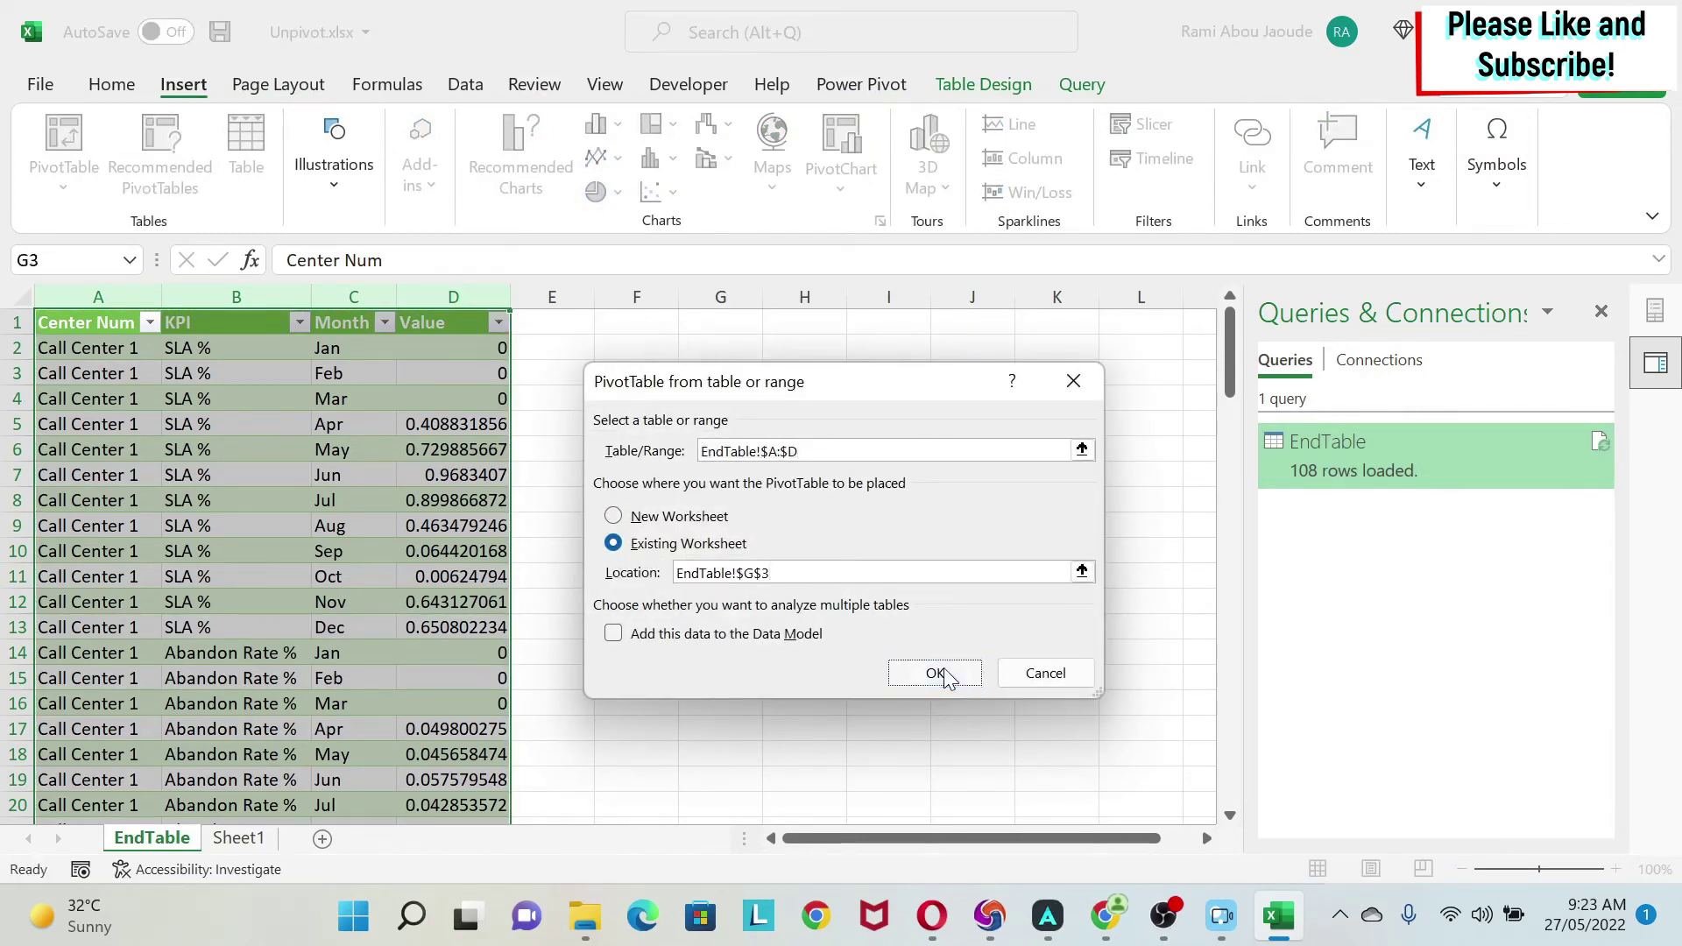
{"action": "left_click", "coordinate": [934, 673]}
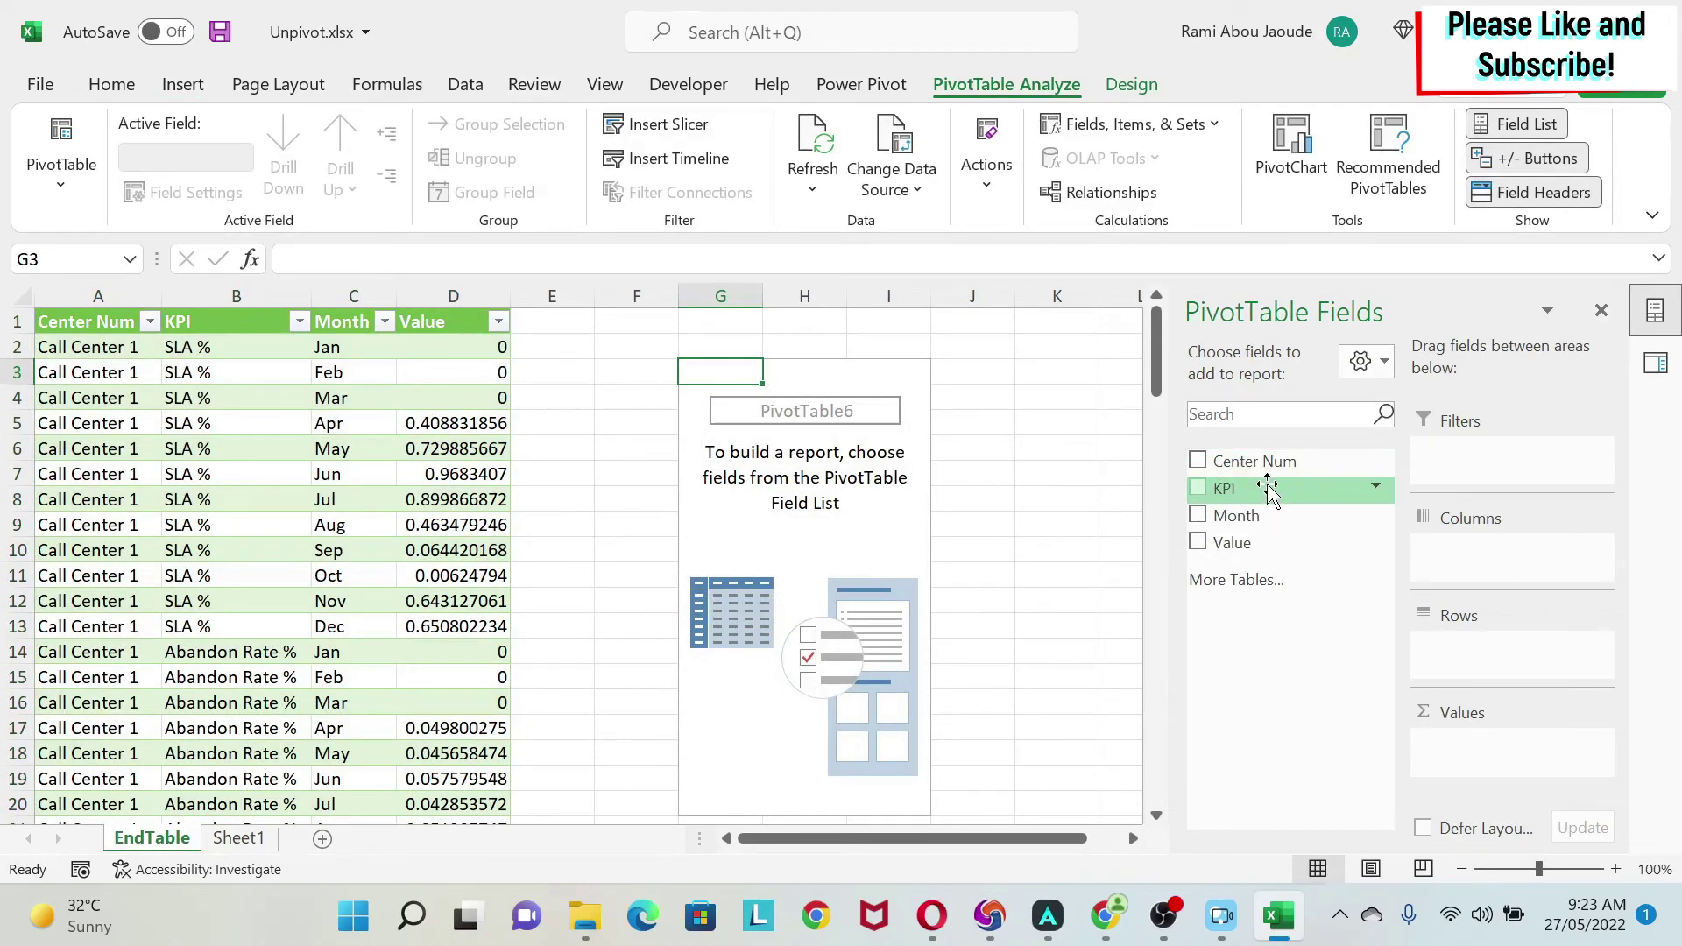
Put KPI in Filters and Value in Values, summarized by Average.
{"action": "left_click_drag", "start_coordinate": [1268, 487], "coordinate": [1489, 446]}
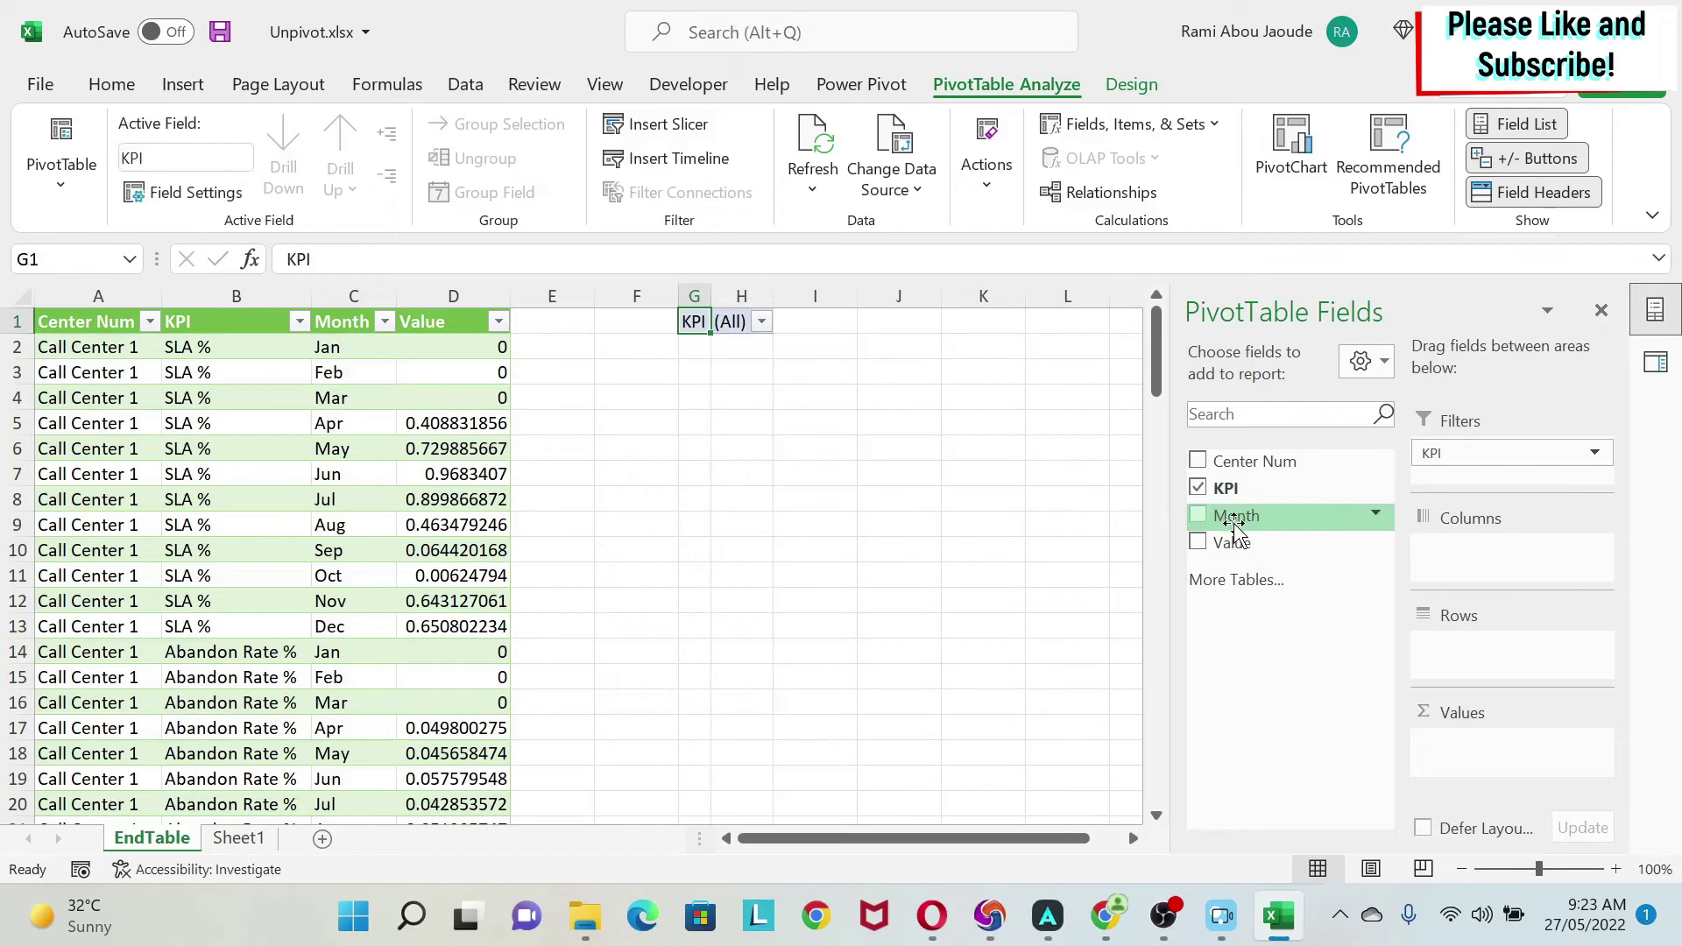
{"action": "left_click_drag", "start_coordinate": [1230, 543], "coordinate": [1452, 741]}
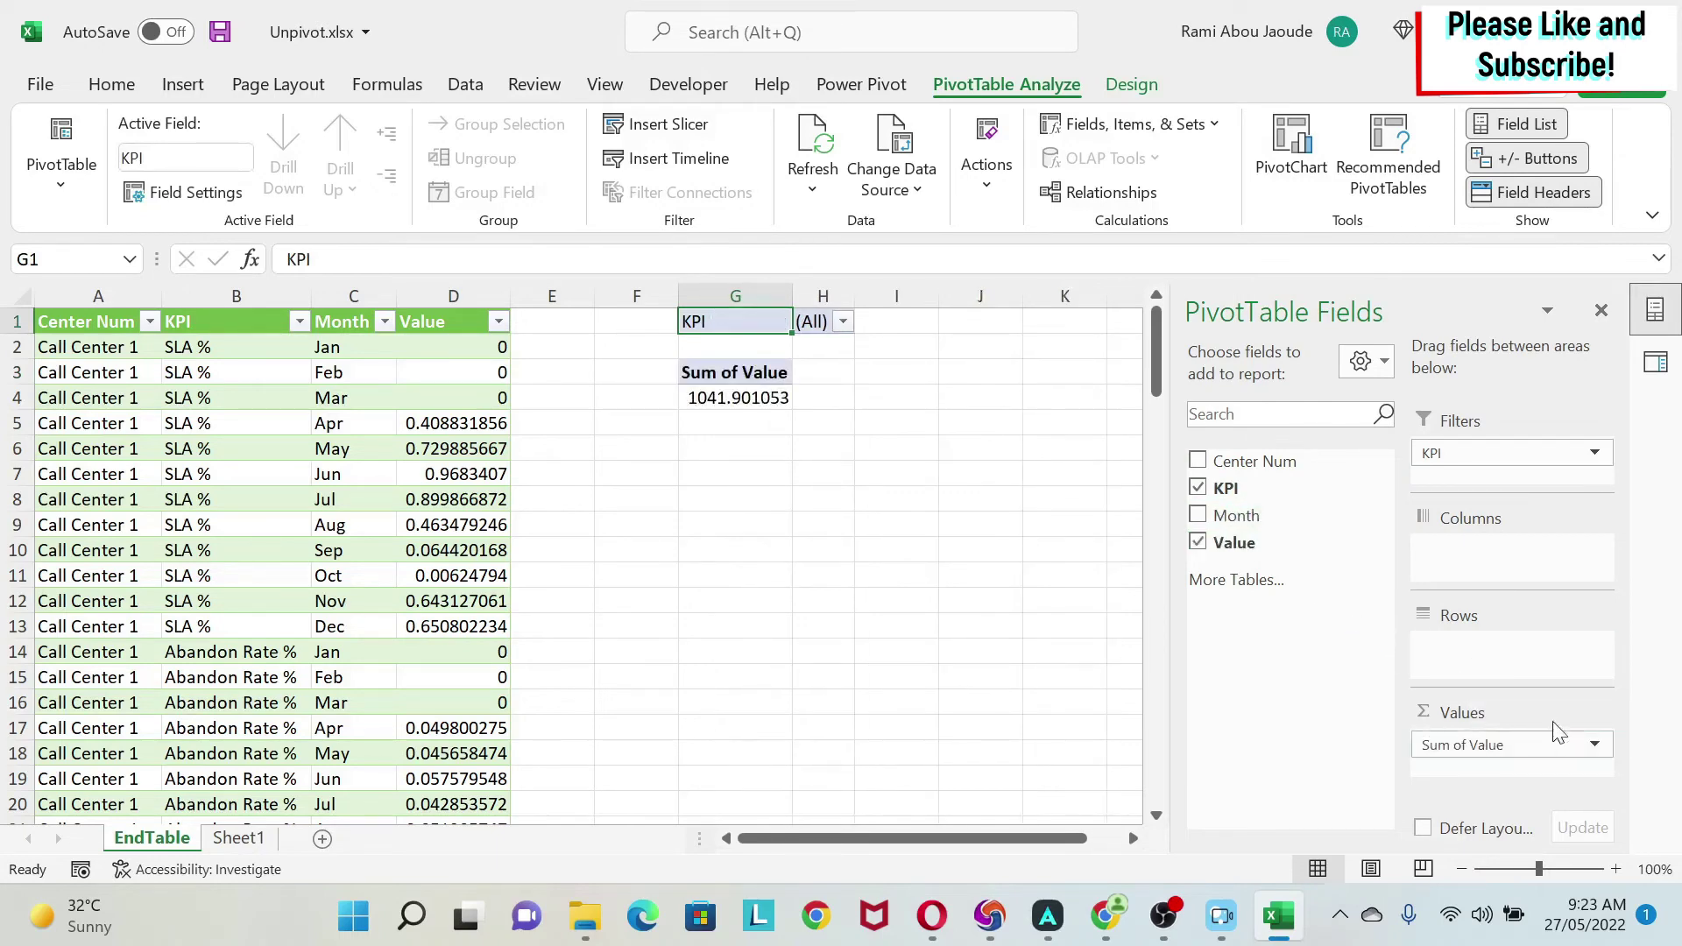
{"action": "left_click", "coordinate": [1594, 745]}
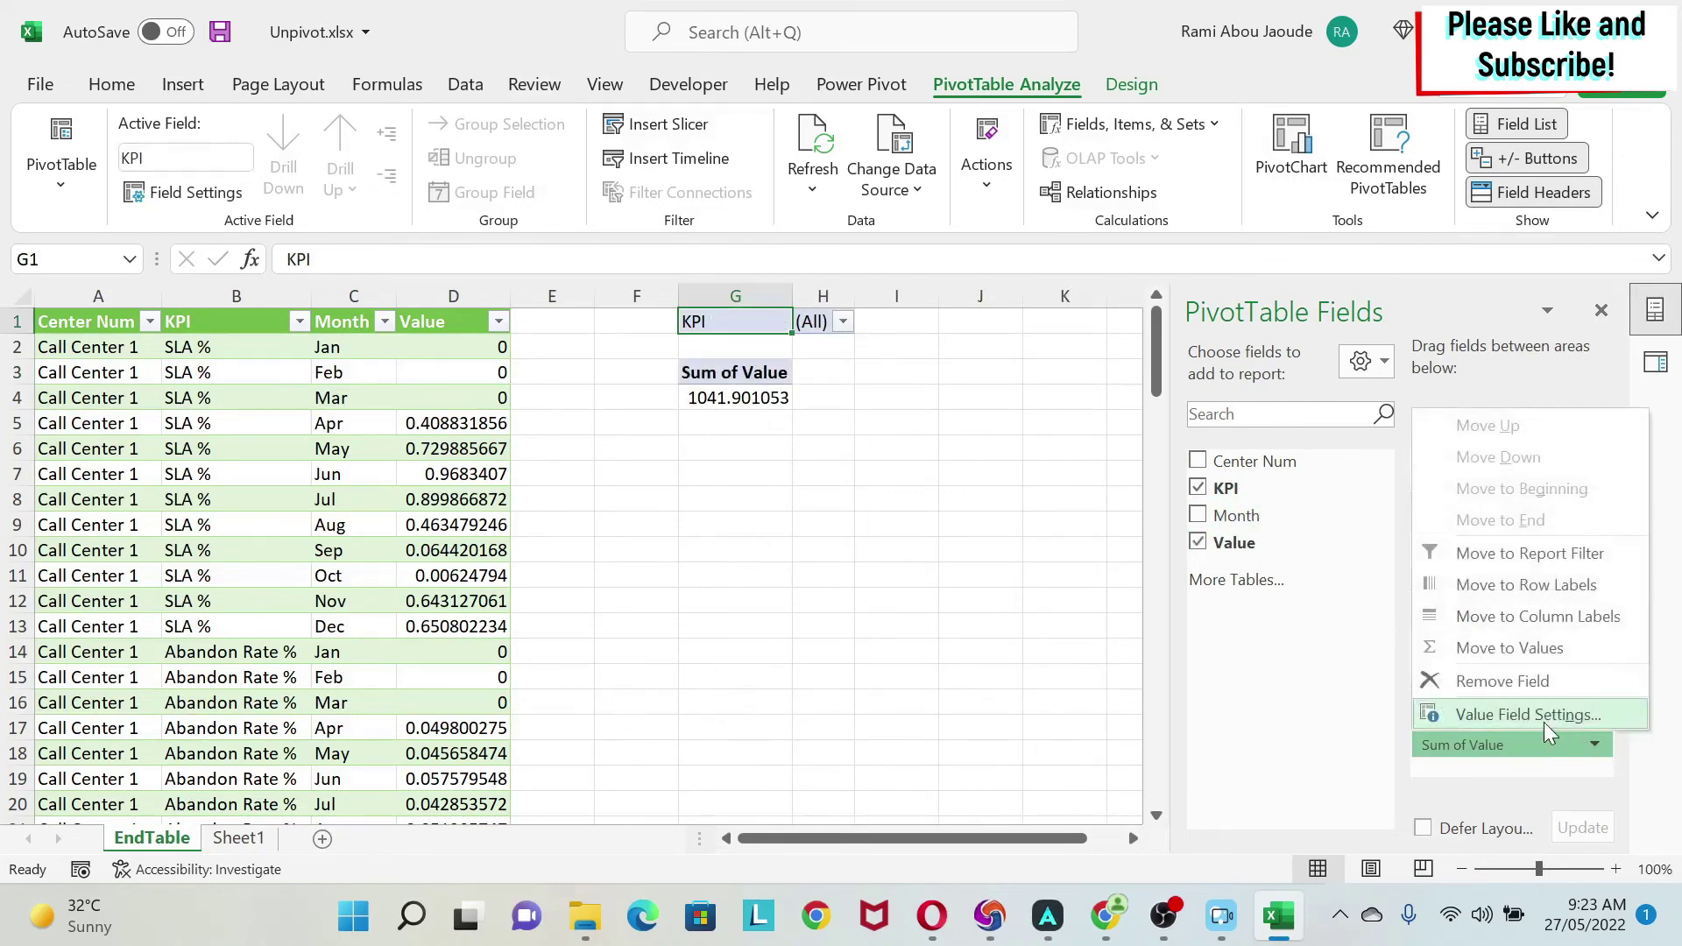
{"action": "left_click", "coordinate": [1528, 710]}
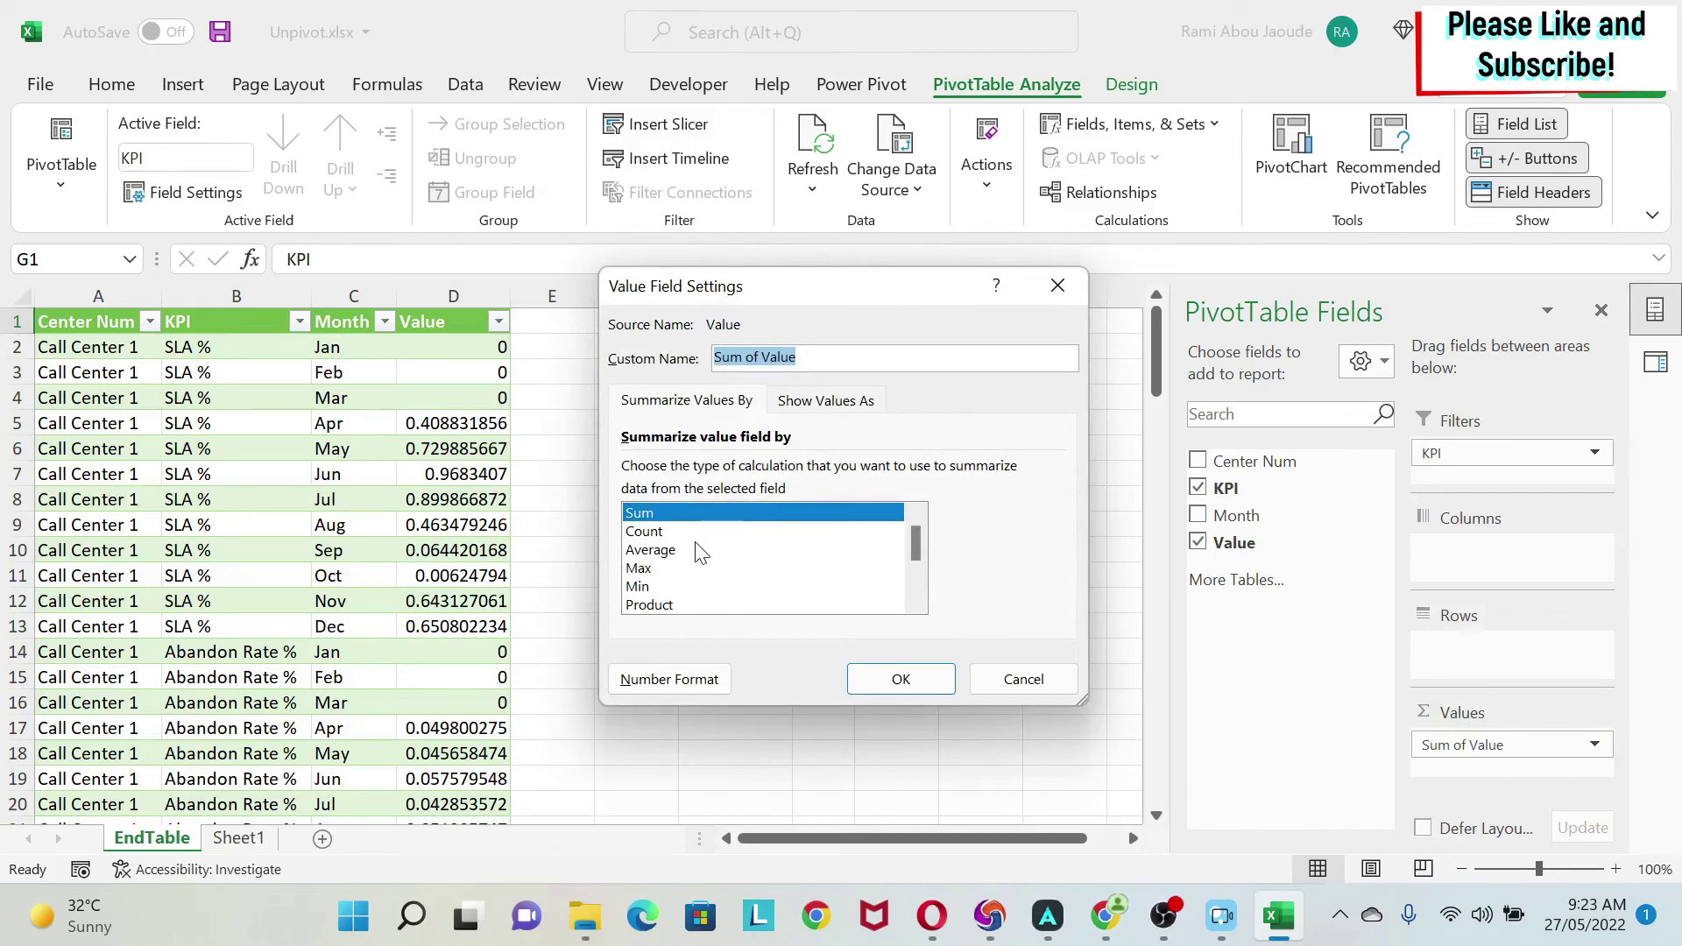
{"action": "left_click", "coordinate": [650, 550]}
{"action": "left_click", "coordinate": [893, 679]}
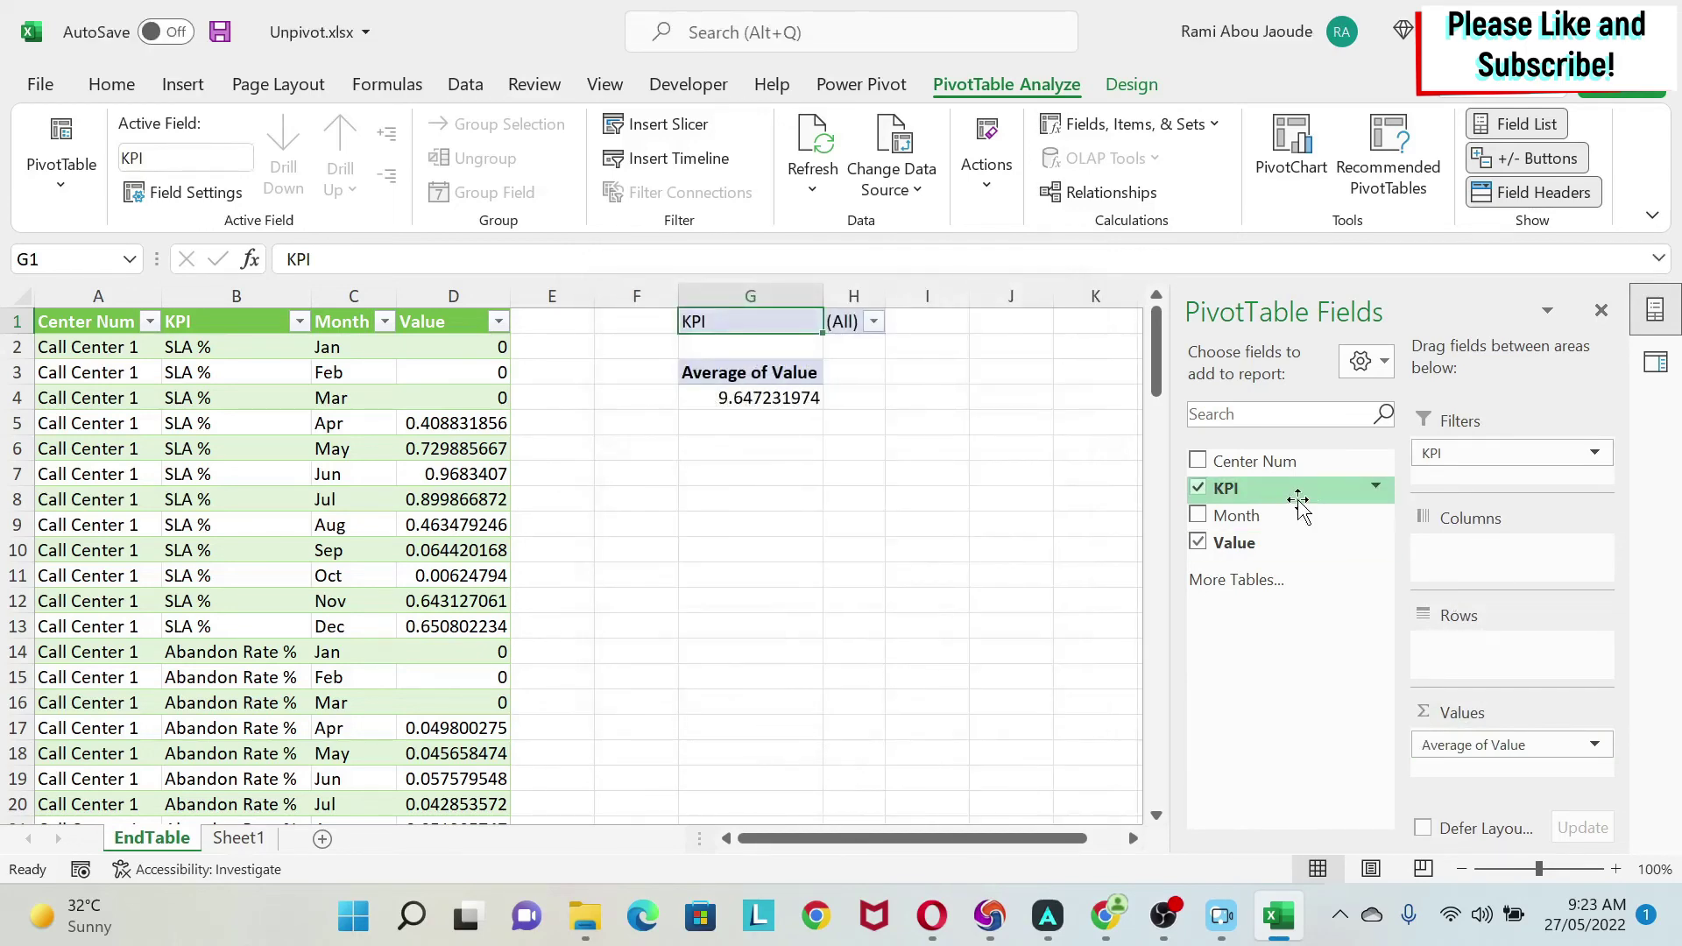
Place Month in Rows and Center Num in Columns.
{"action": "left_click_drag", "start_coordinate": [1296, 515], "coordinate": [1484, 648]}
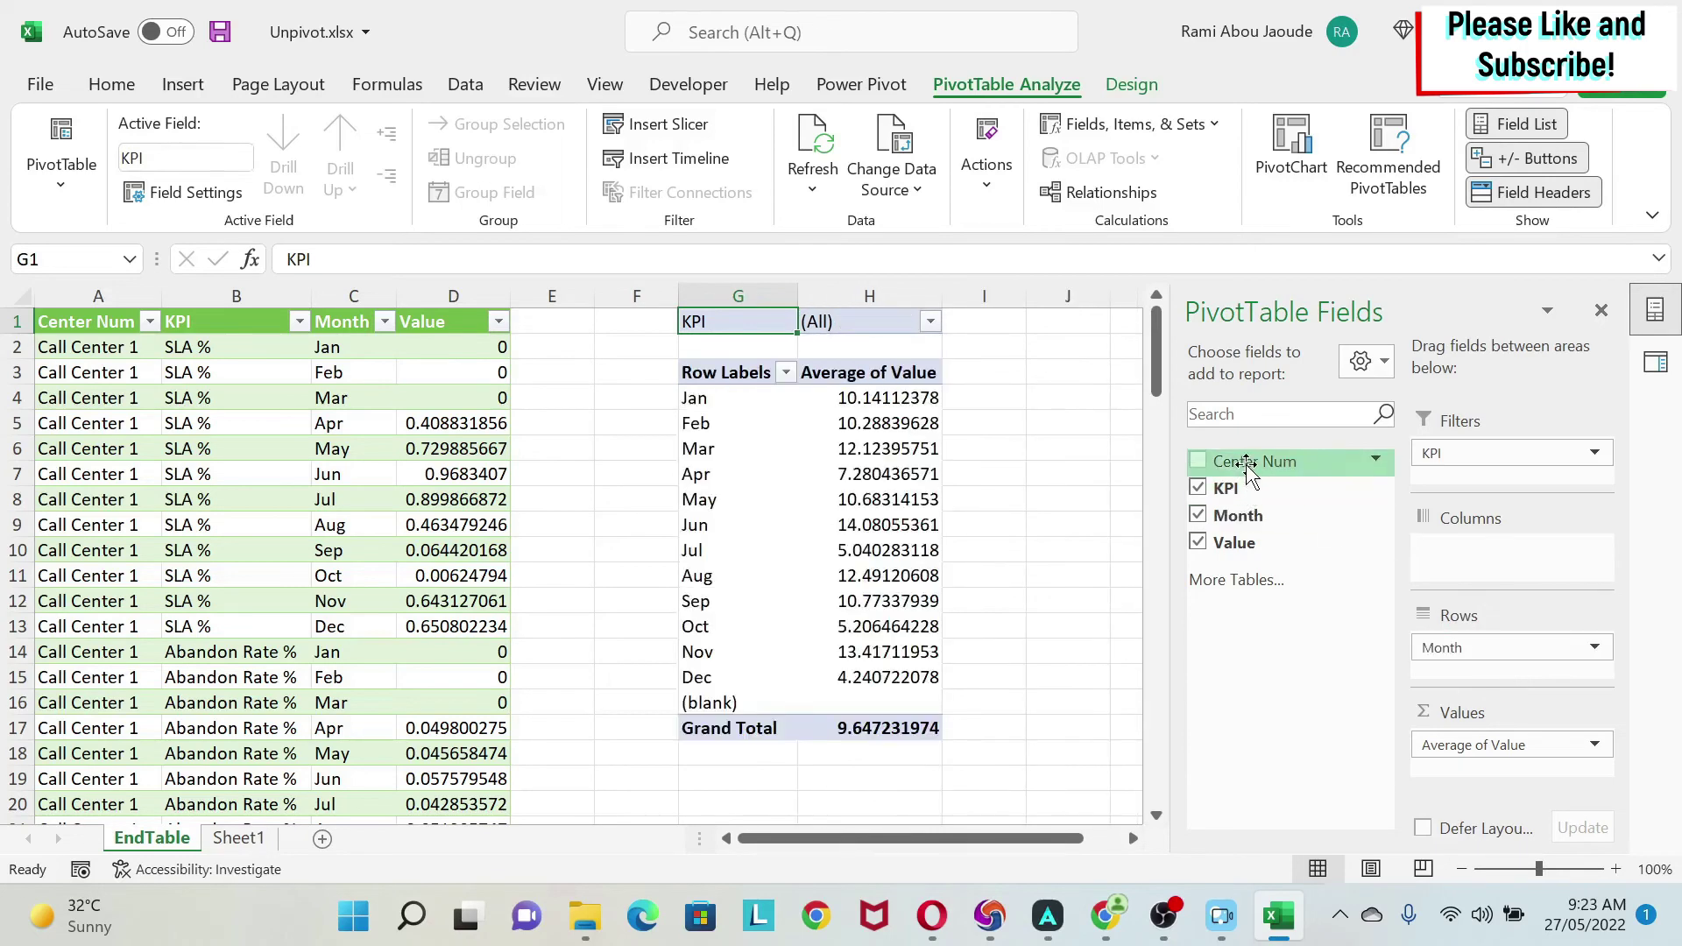
{"action": "left_click_drag", "start_coordinate": [1248, 468], "coordinate": [1499, 569]}
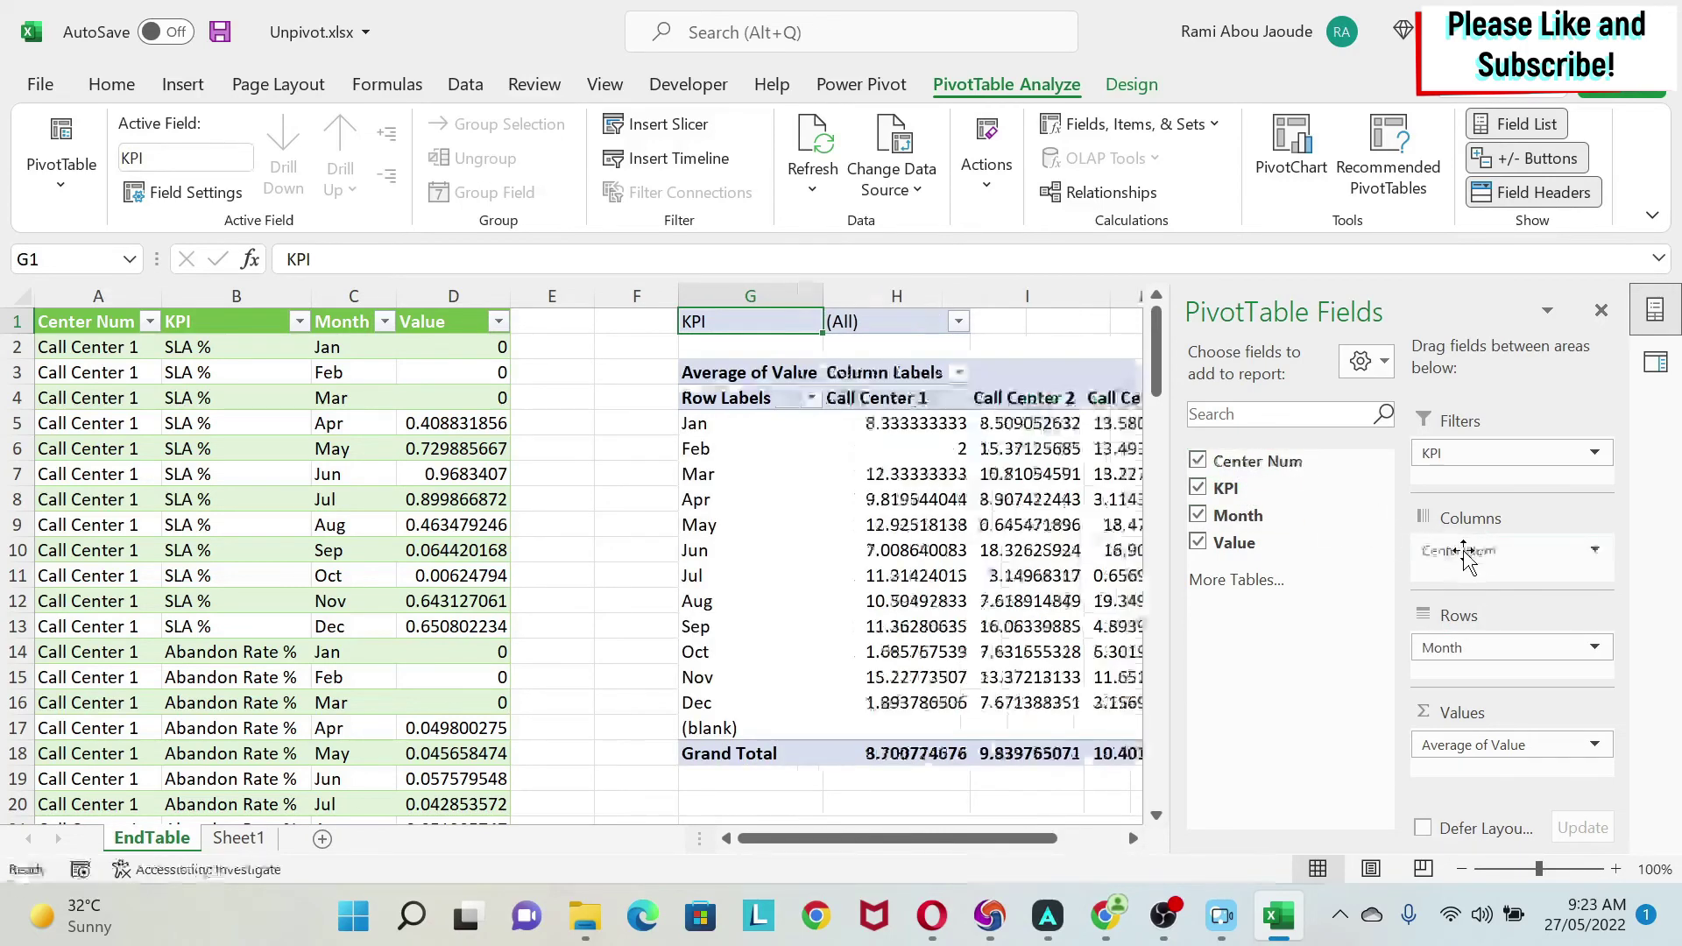
{"action": "left_click_drag", "start_coordinate": [623, 477], "coordinate": [604, 552]}
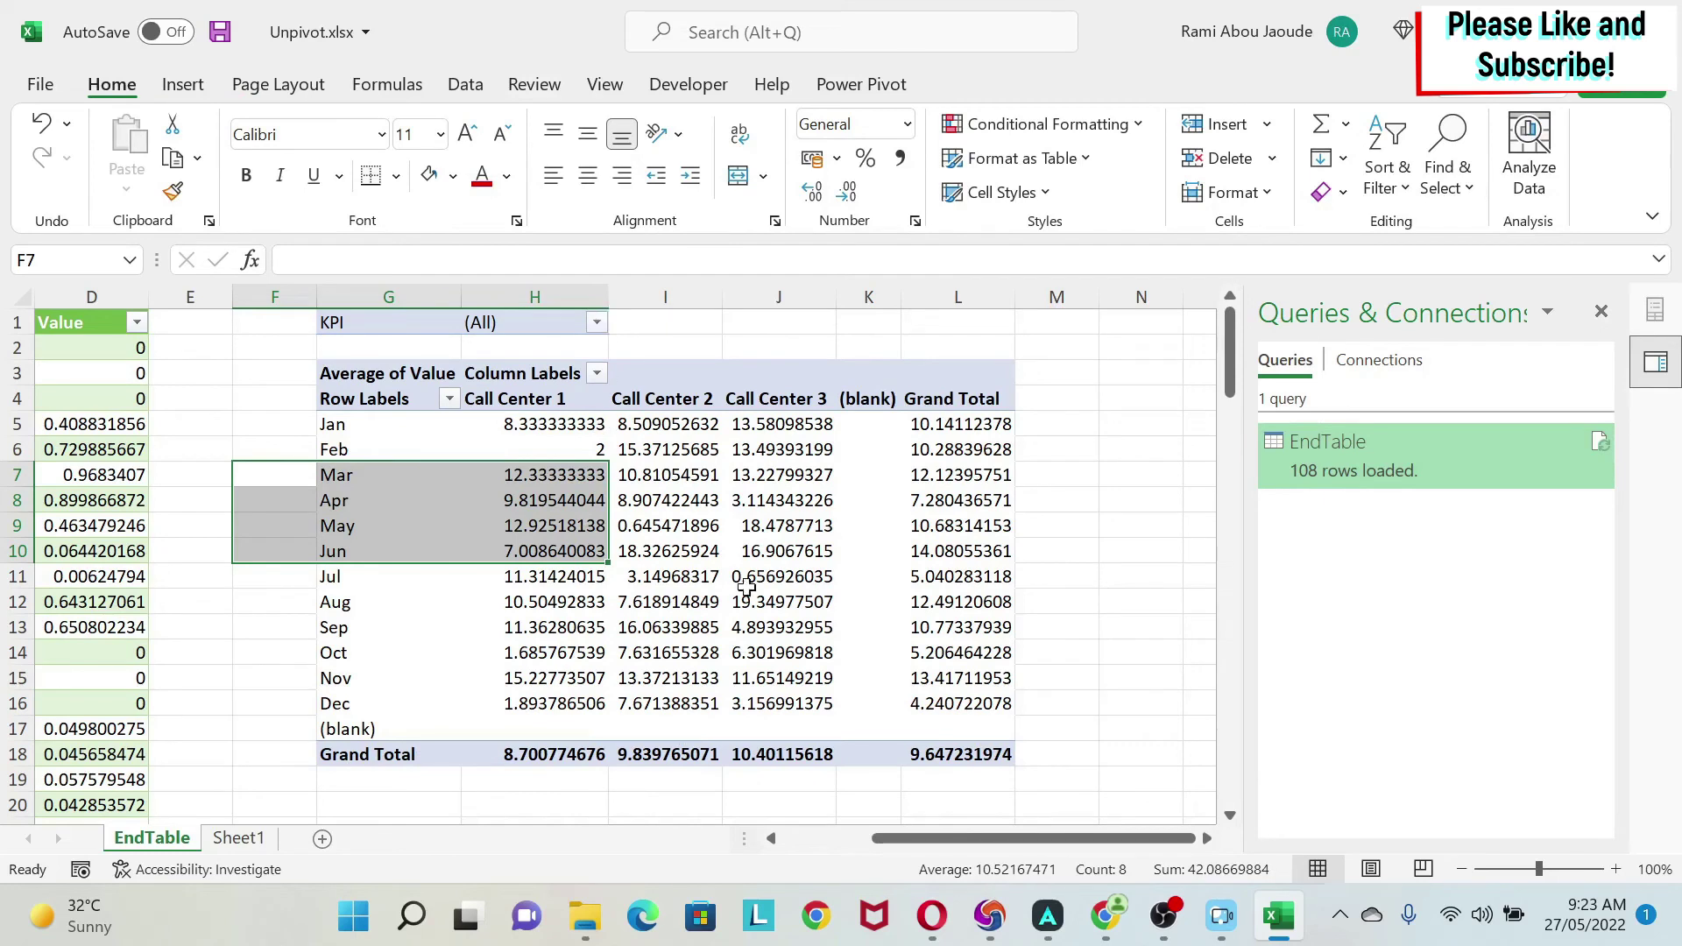
Filter the KPI field to show only Abandon Rate %.
{"action": "left_click", "coordinate": [595, 323]}
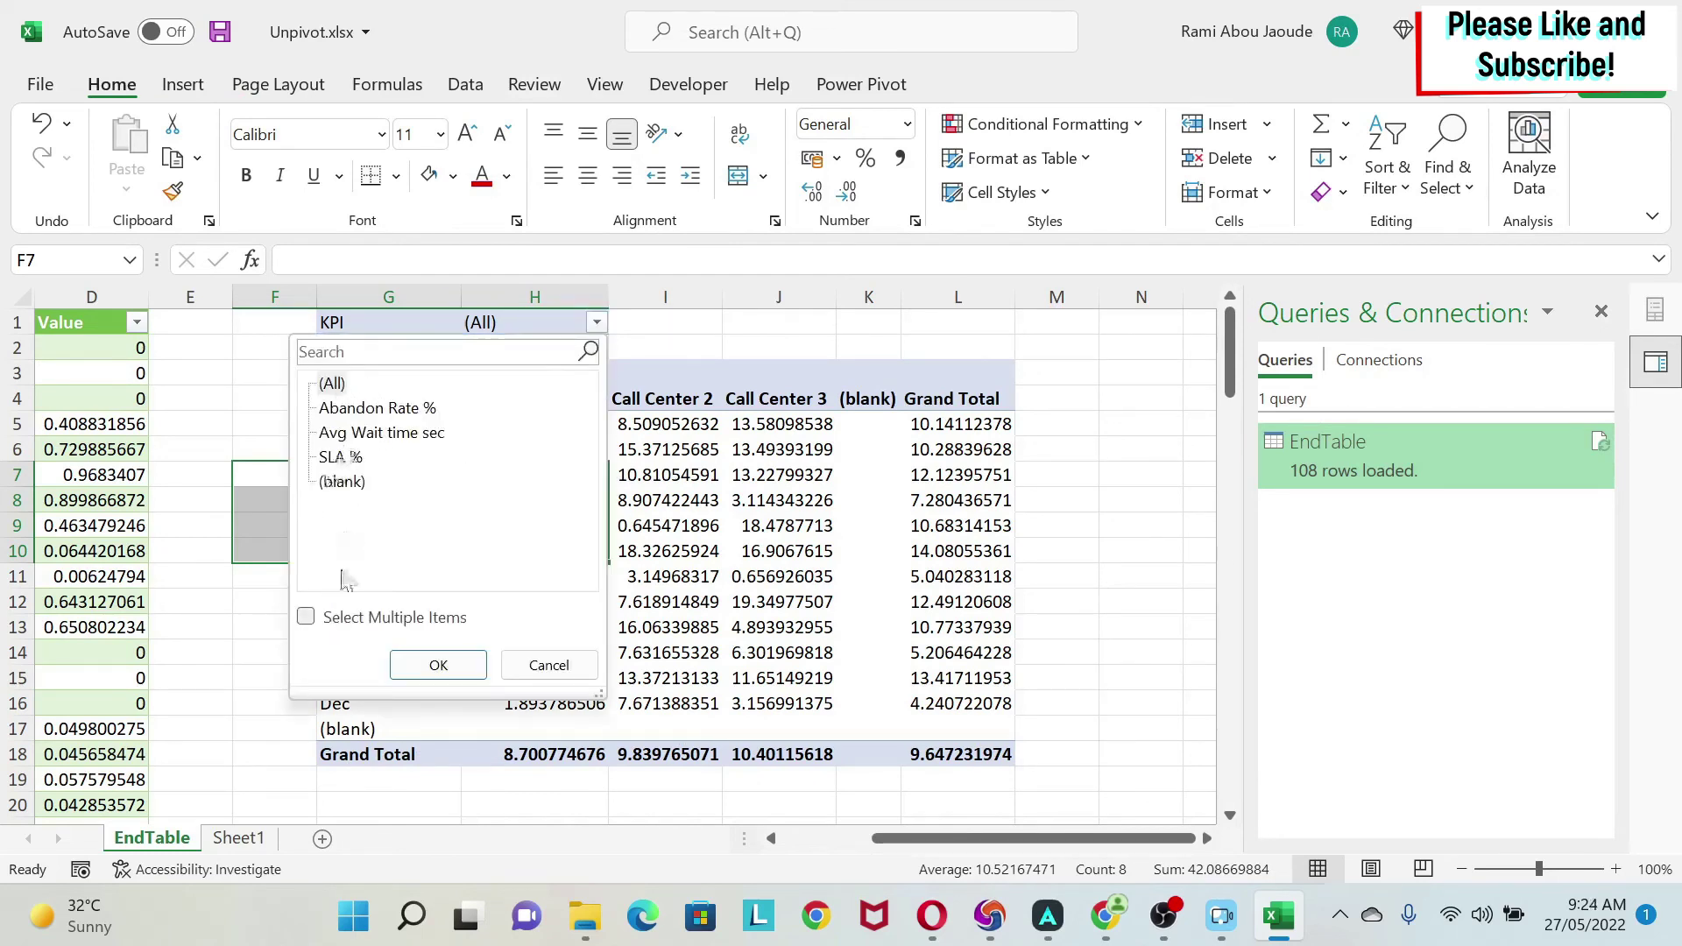
{"action": "left_click", "coordinate": [306, 618]}
{"action": "left_click", "coordinate": [324, 383]}
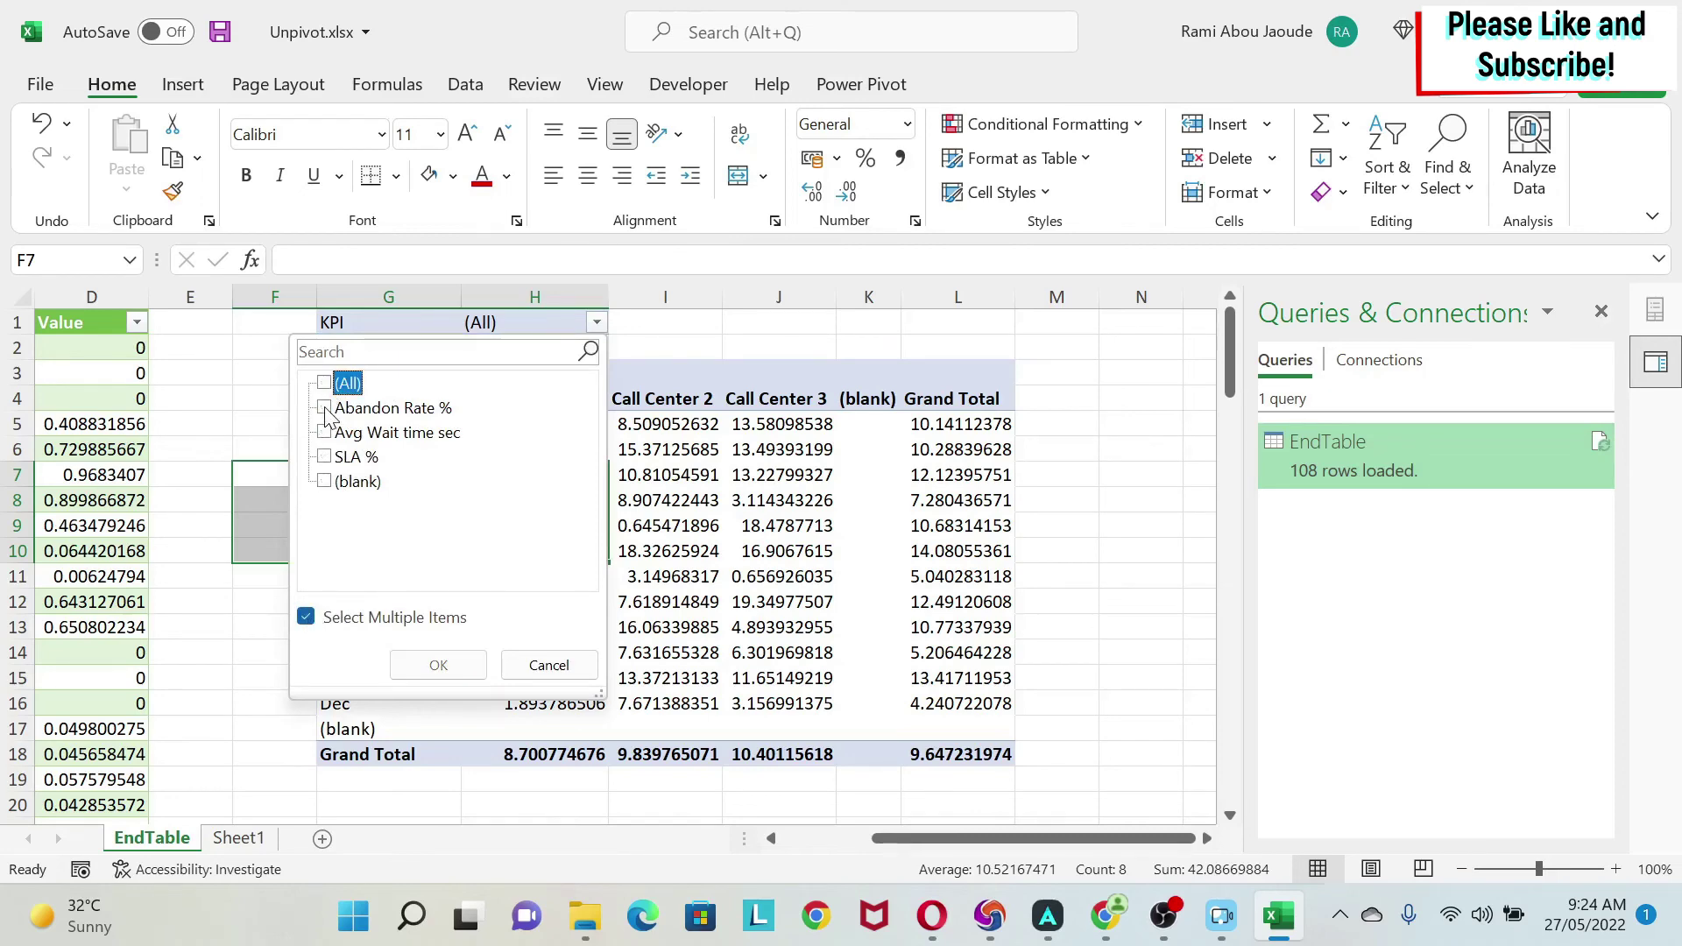
{"action": "left_click", "coordinate": [324, 408]}
{"action": "left_click", "coordinate": [437, 664]}
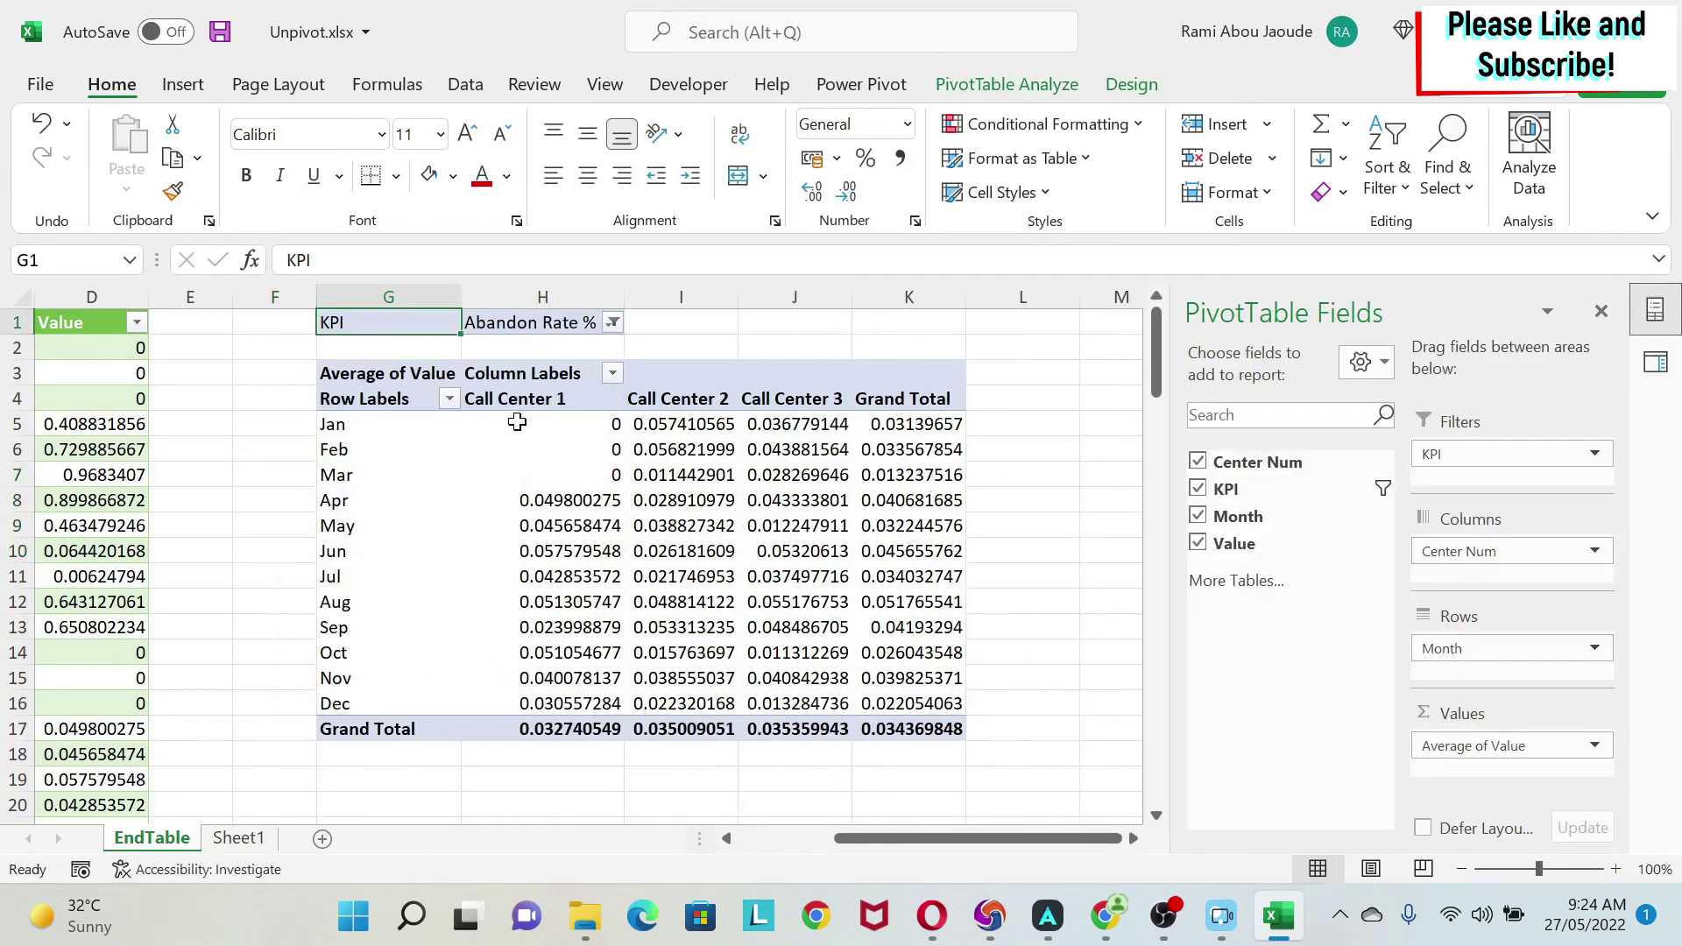
Format the pivot values H5:K17 as percentages with one decimal place.
{"action": "left_click_drag", "start_coordinate": [518, 422], "coordinate": [907, 730]}
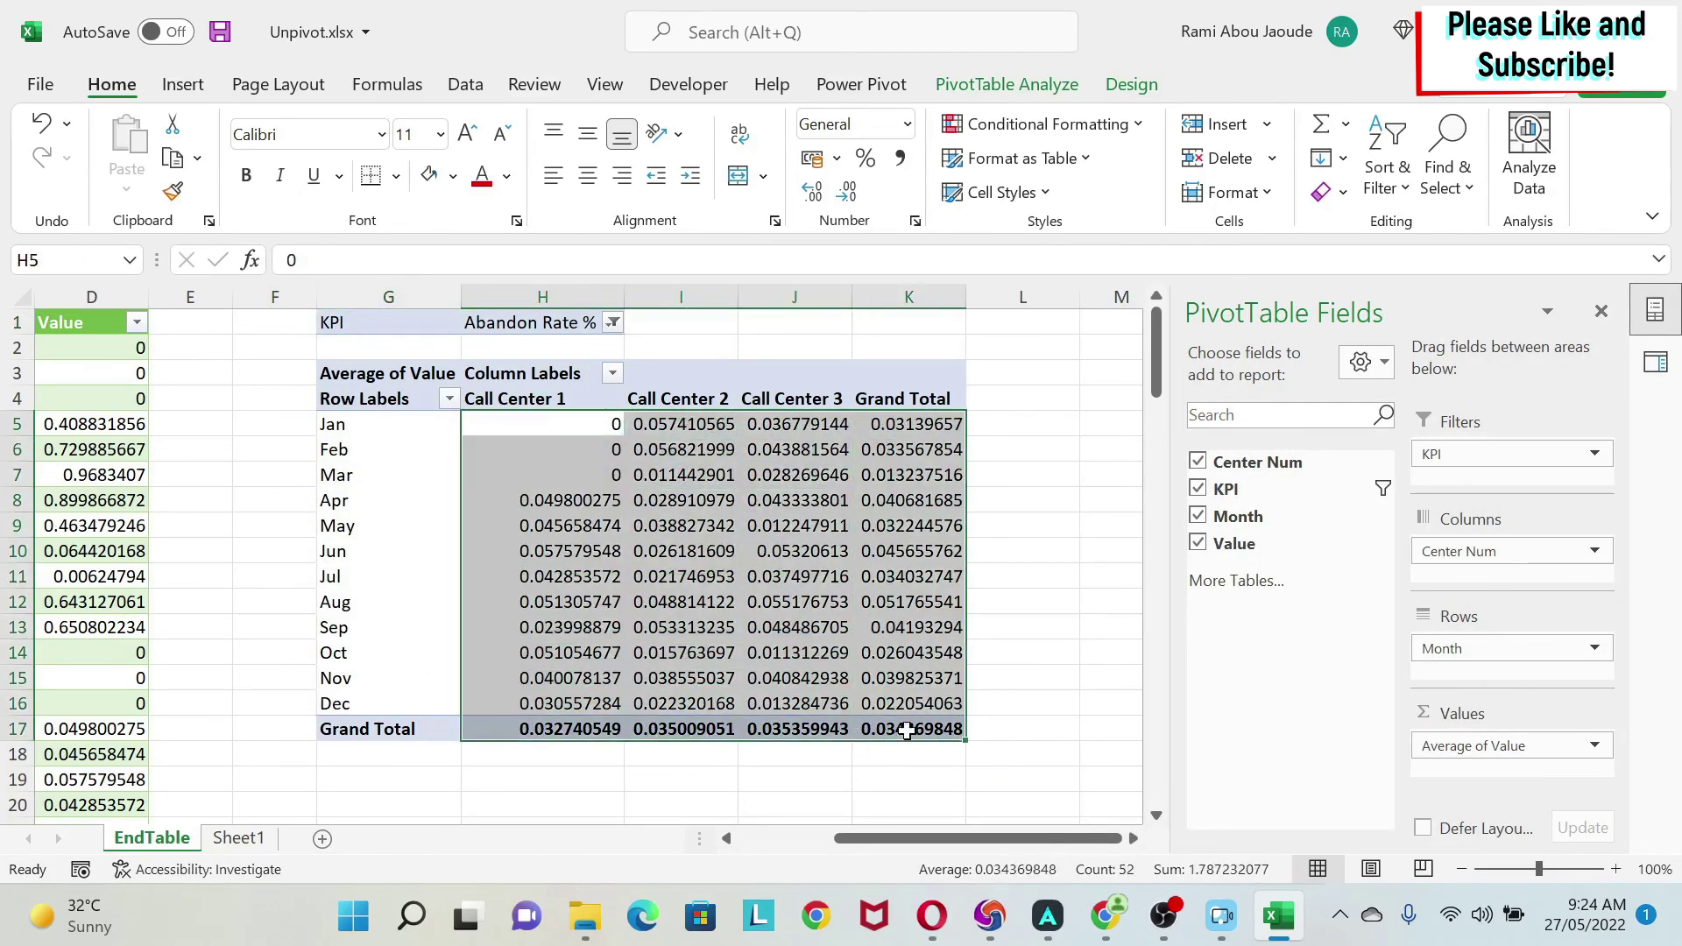
{"action": "left_click", "coordinate": [865, 163]}
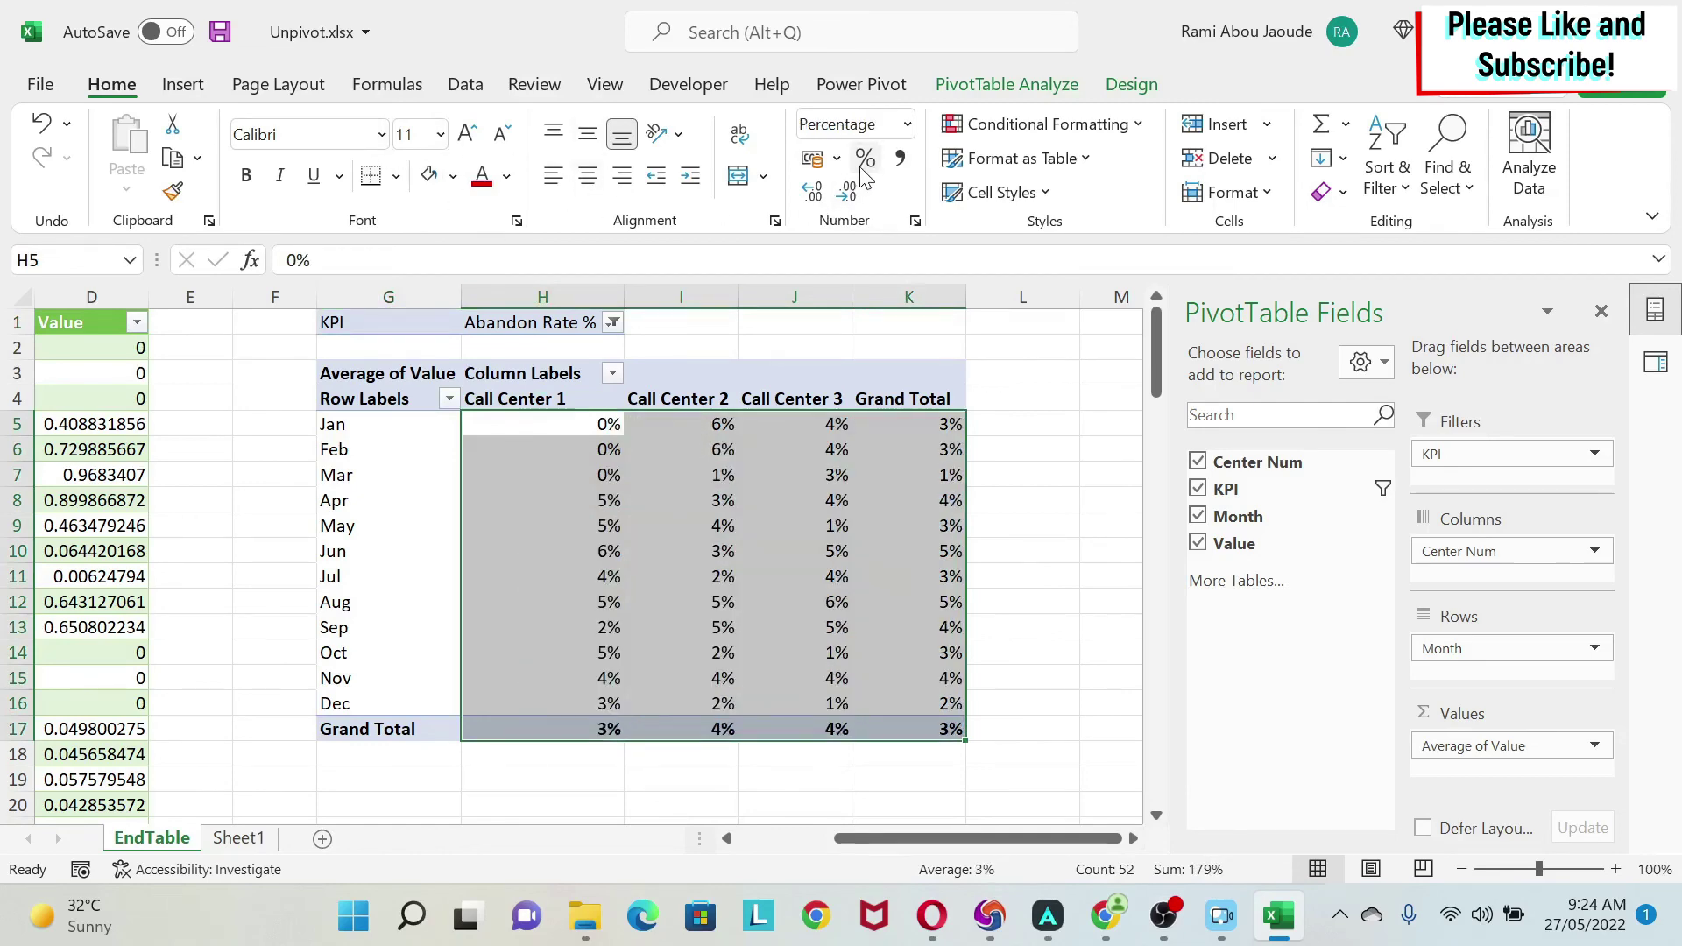
{"action": "left_click", "coordinate": [811, 191]}
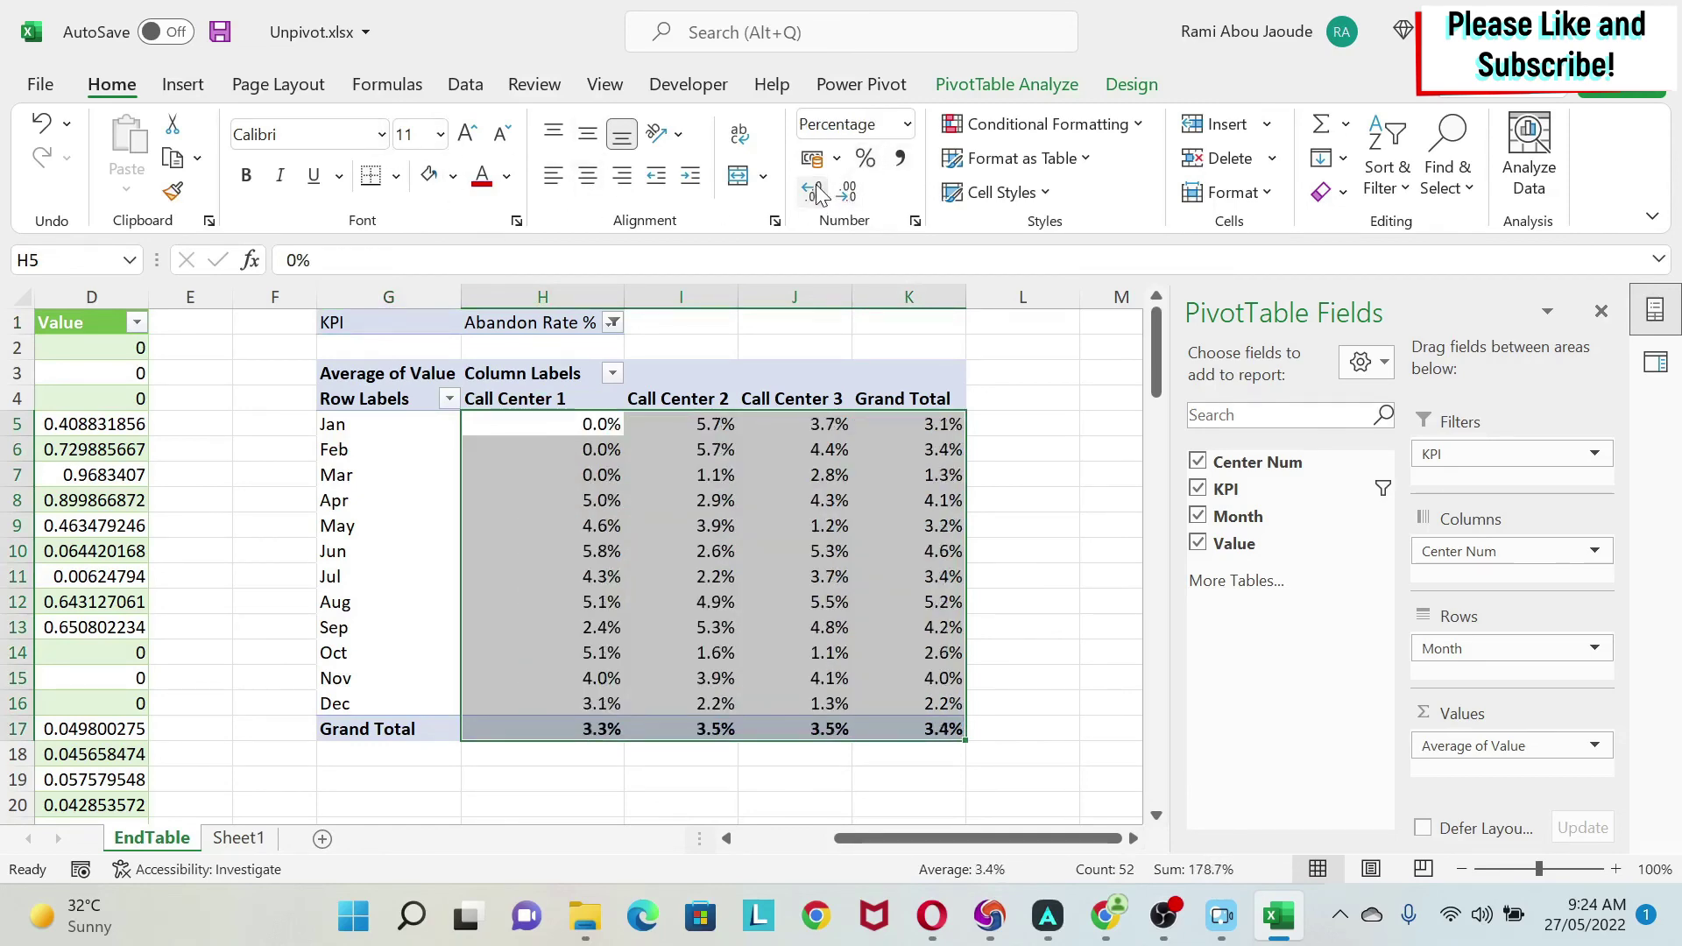
{"action": "left_click", "coordinate": [1048, 461]}
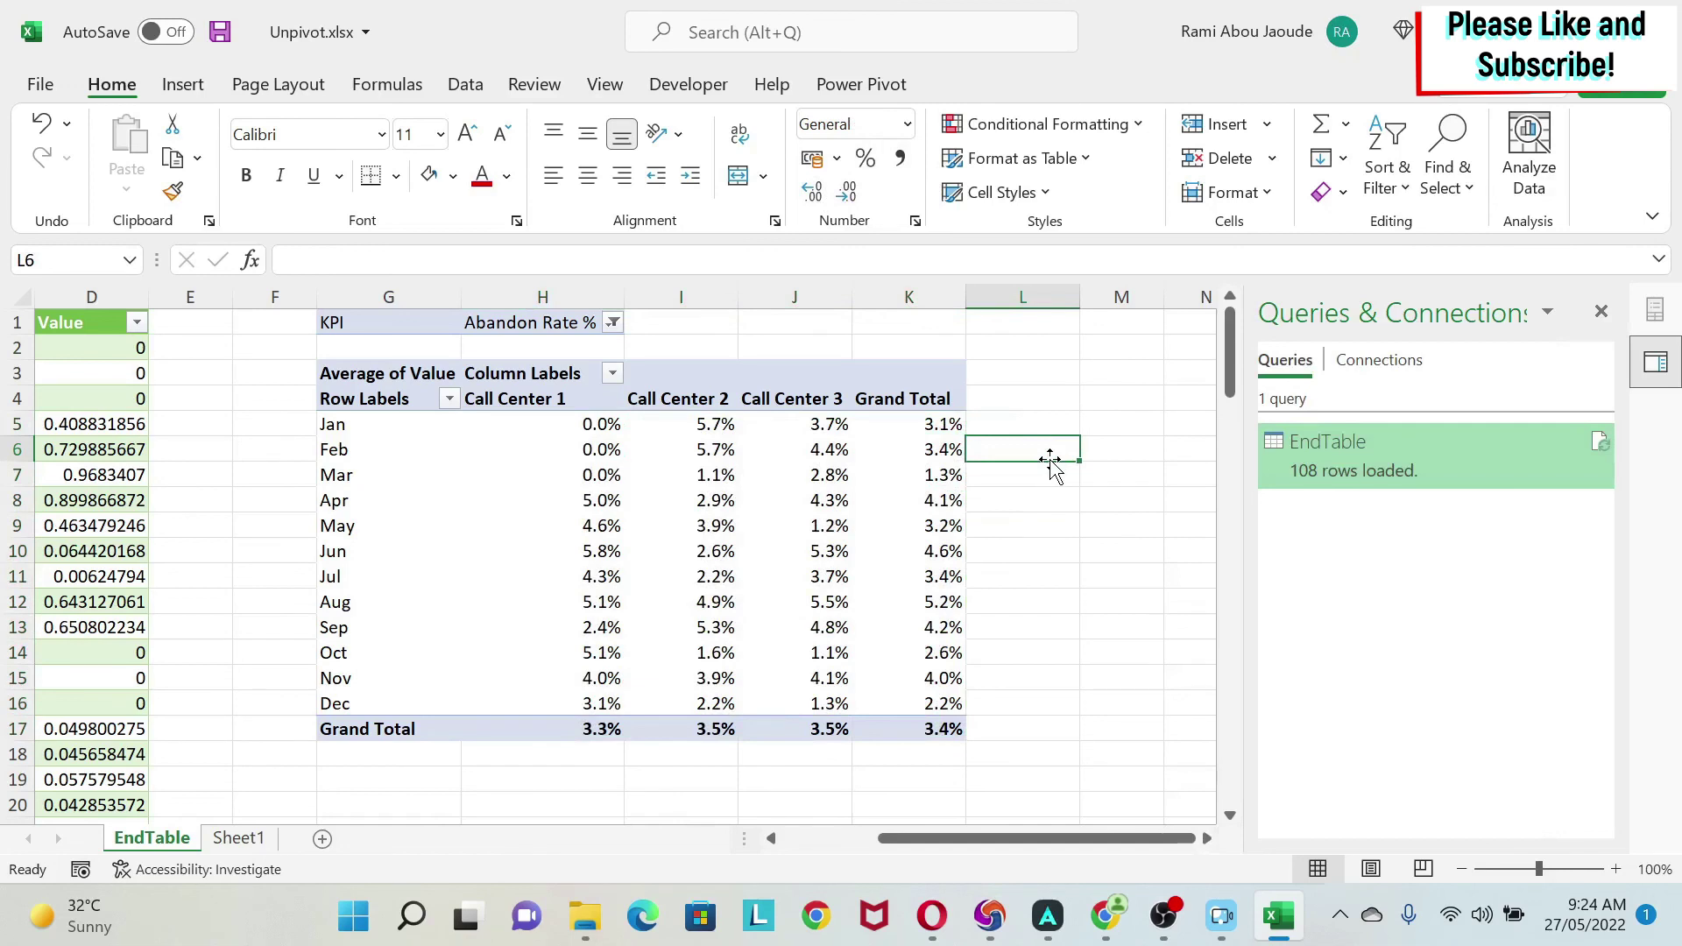
{"action": "mouse_move", "coordinate": [815, 428]}
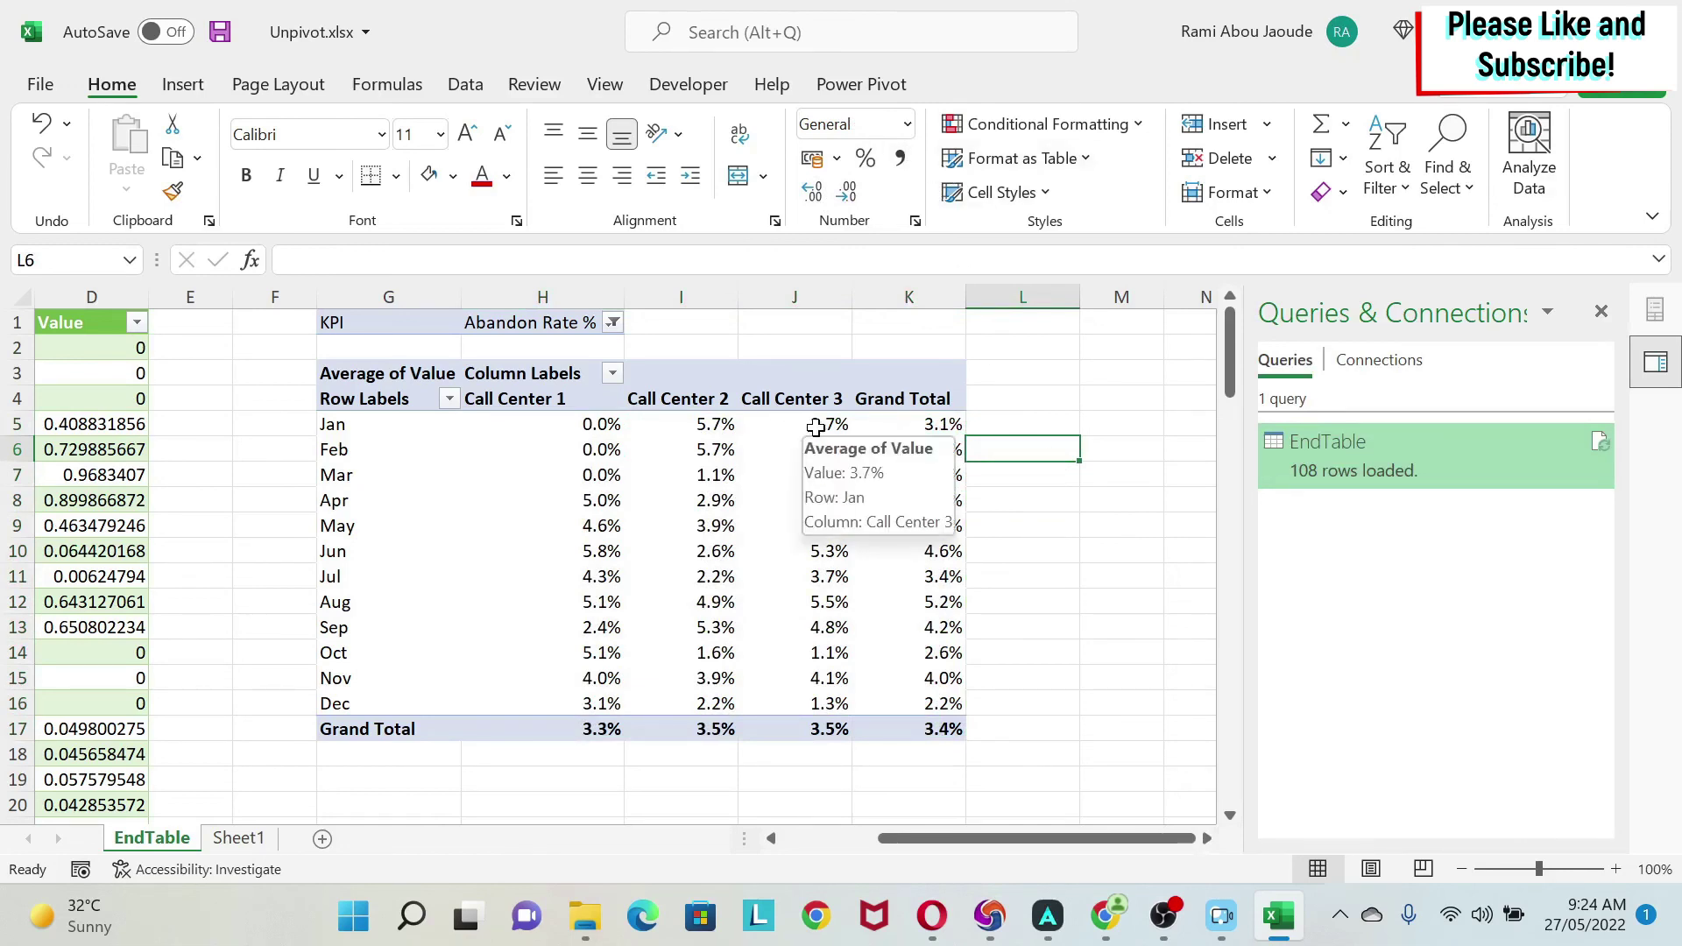